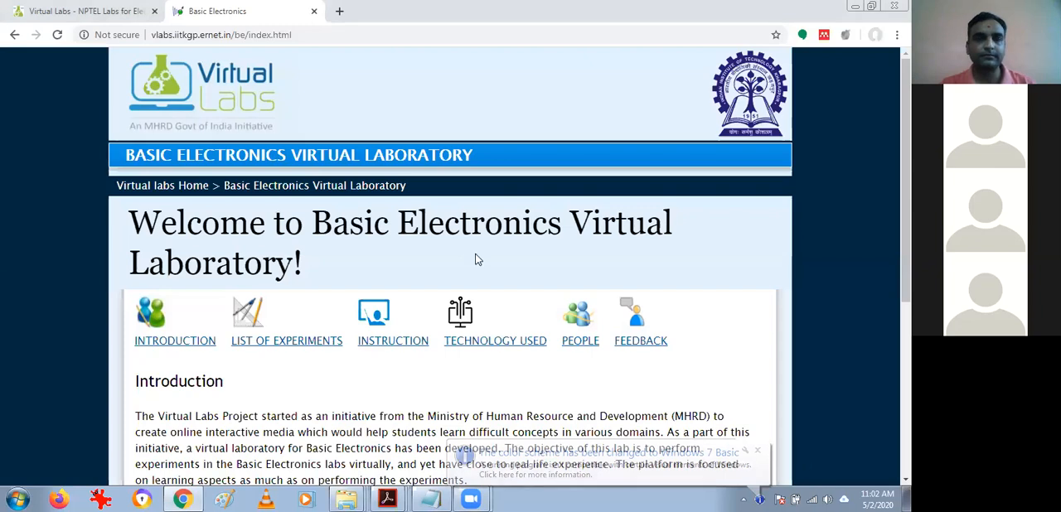
Read the Introduction paragraph on the Virtual Labs Project's origin and the objective of the Basic Electronics lab.
click(393, 336)
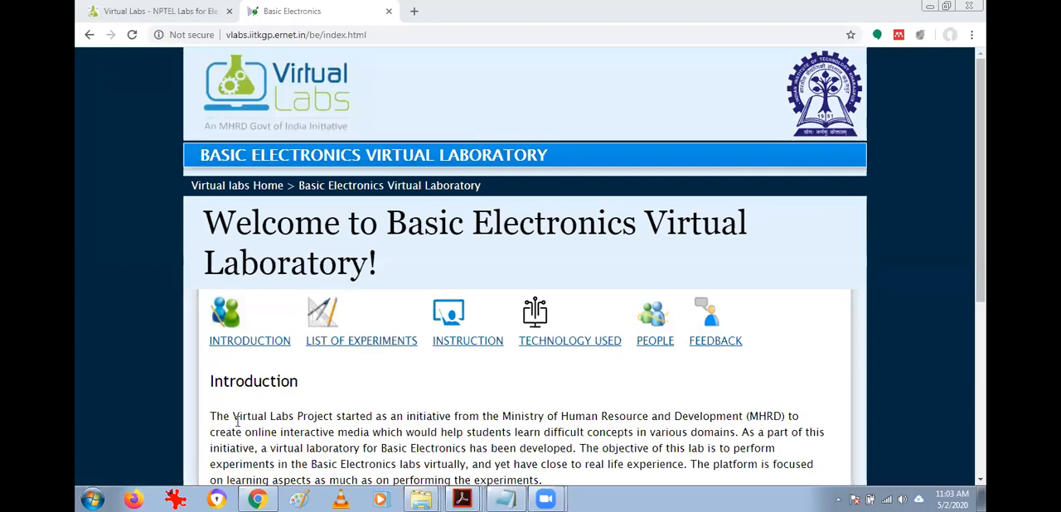
drag(228, 417, 409, 417)
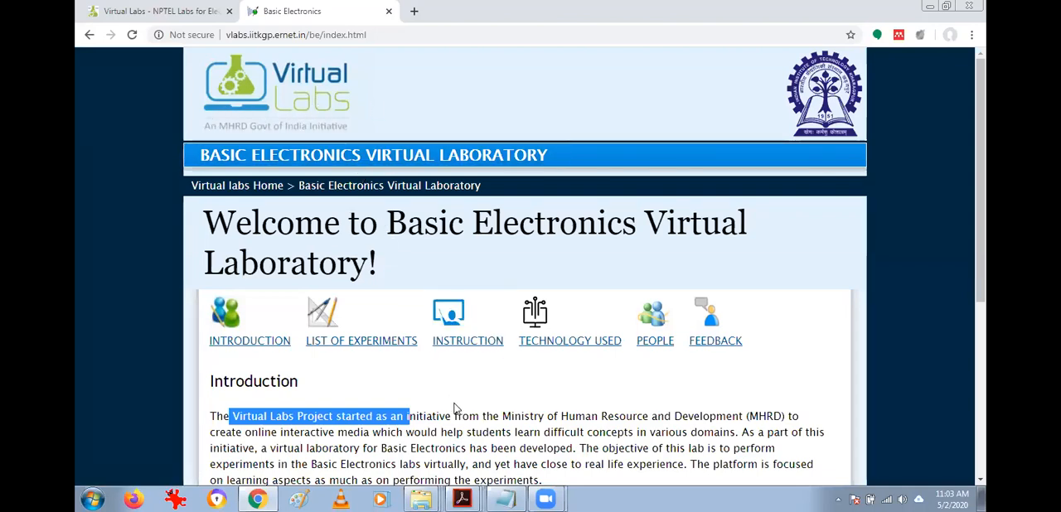
click(391, 407)
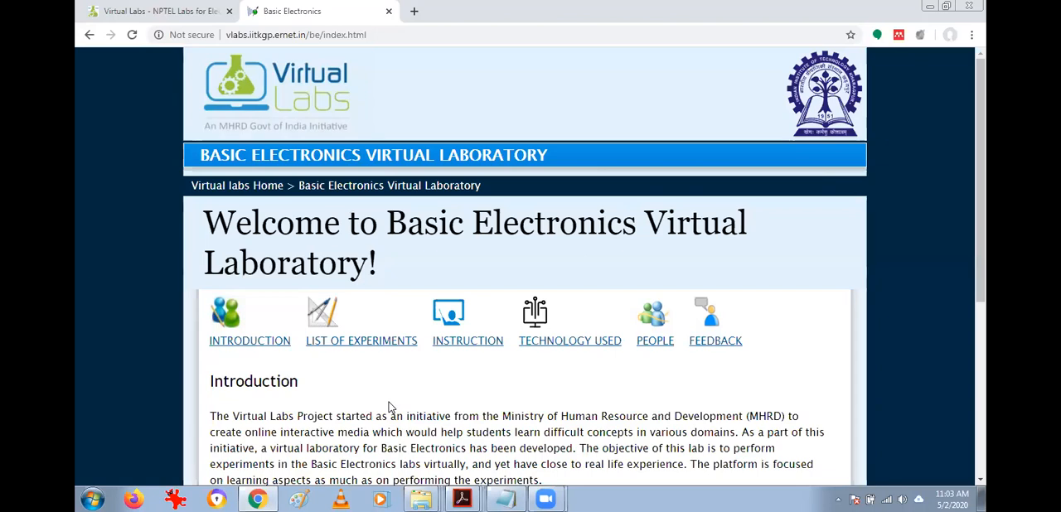
scroll(388, 404, down, 1)
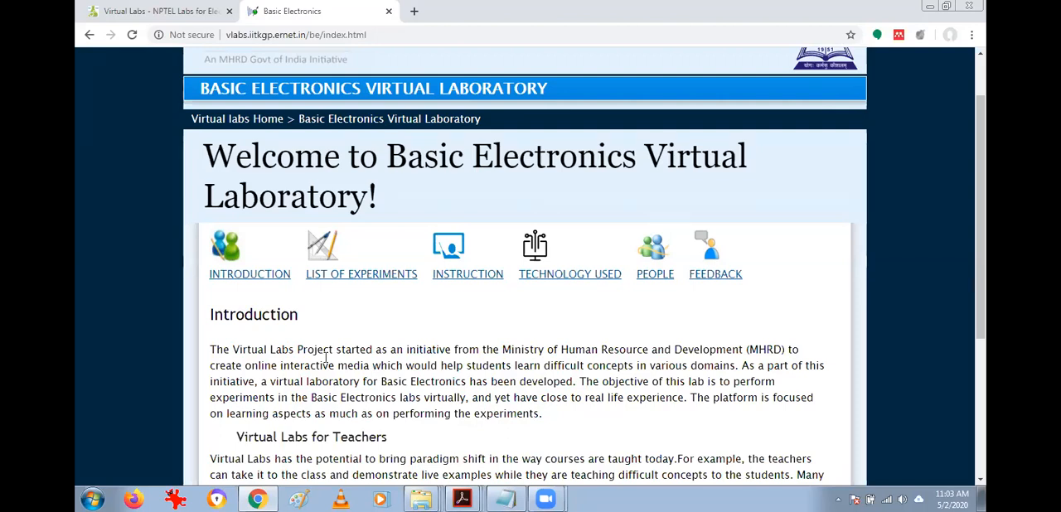
drag(251, 350, 837, 367)
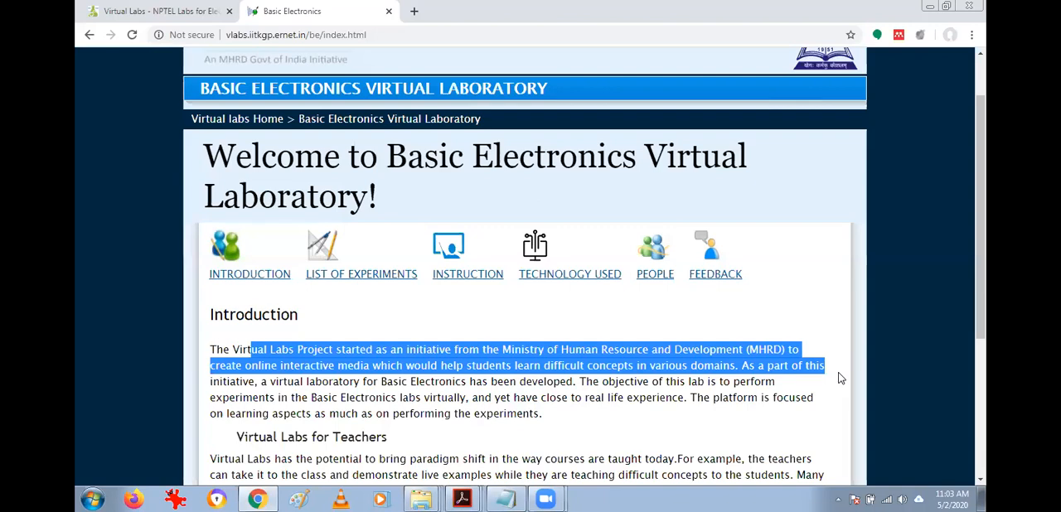
drag(837, 374, 838, 377)
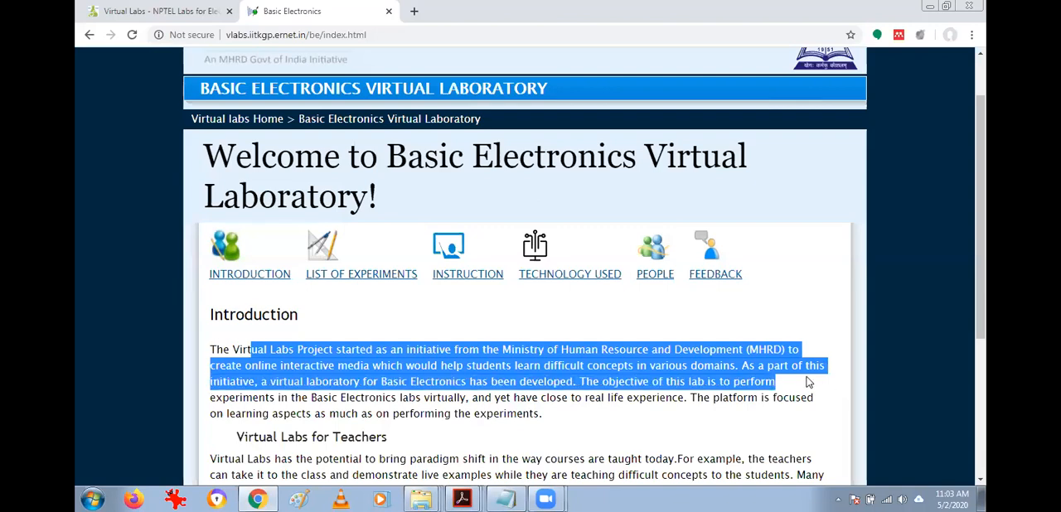
click(808, 382)
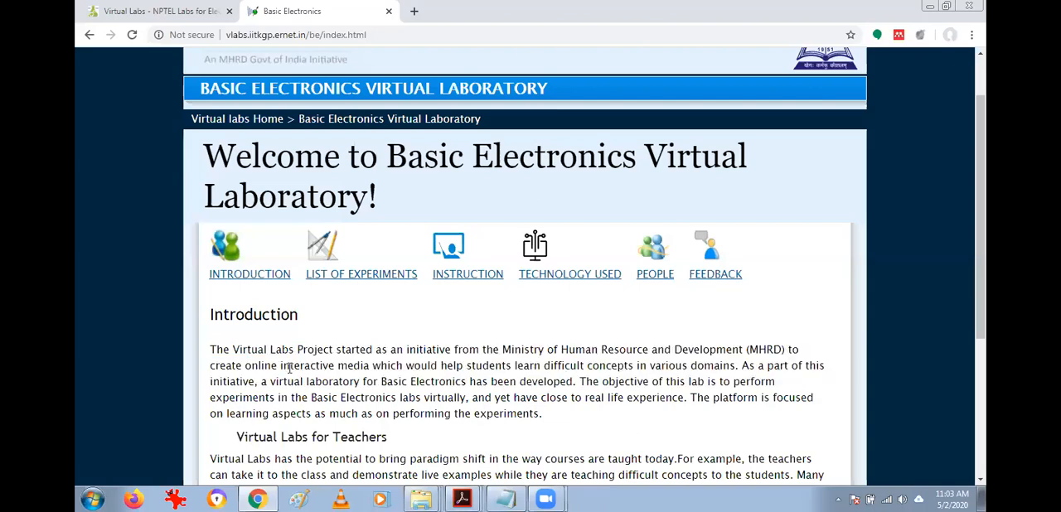
drag(289, 368, 434, 392)
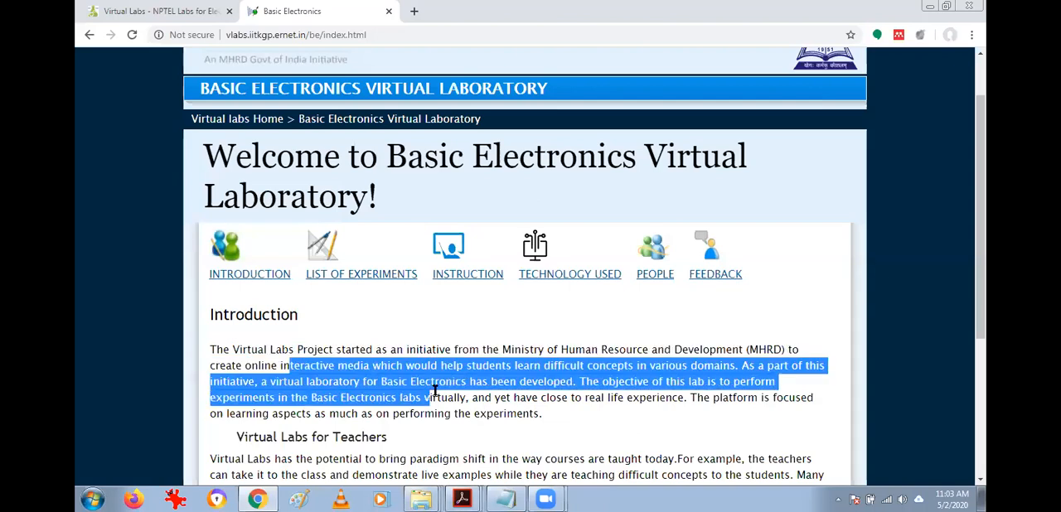
drag(673, 436, 673, 437)
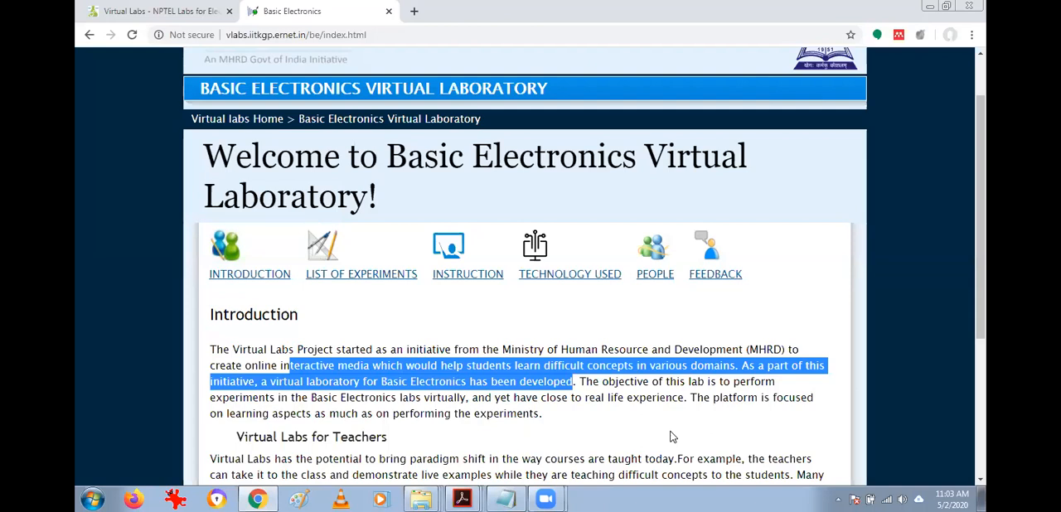
click(572, 371)
drag(432, 349, 816, 394)
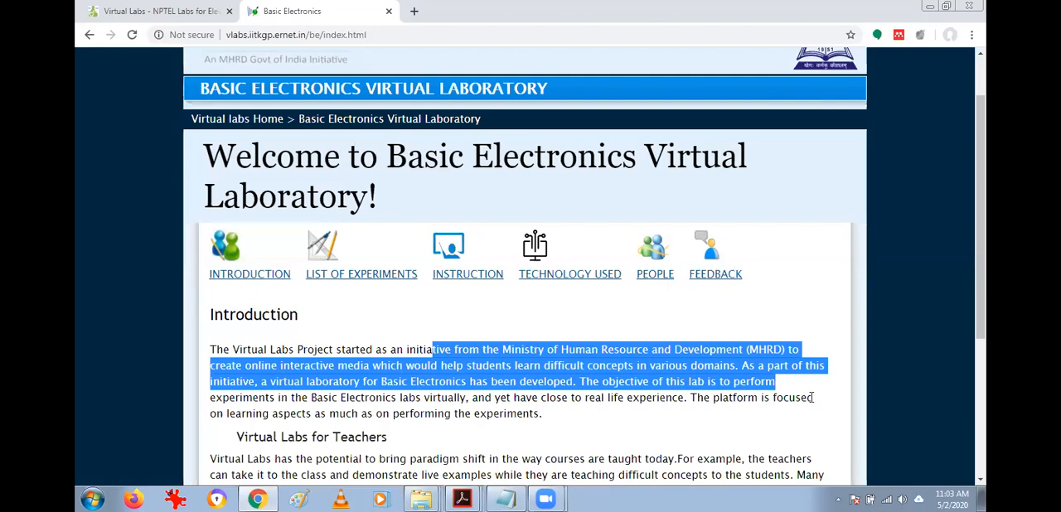
click(736, 359)
drag(736, 367, 746, 393)
click(746, 394)
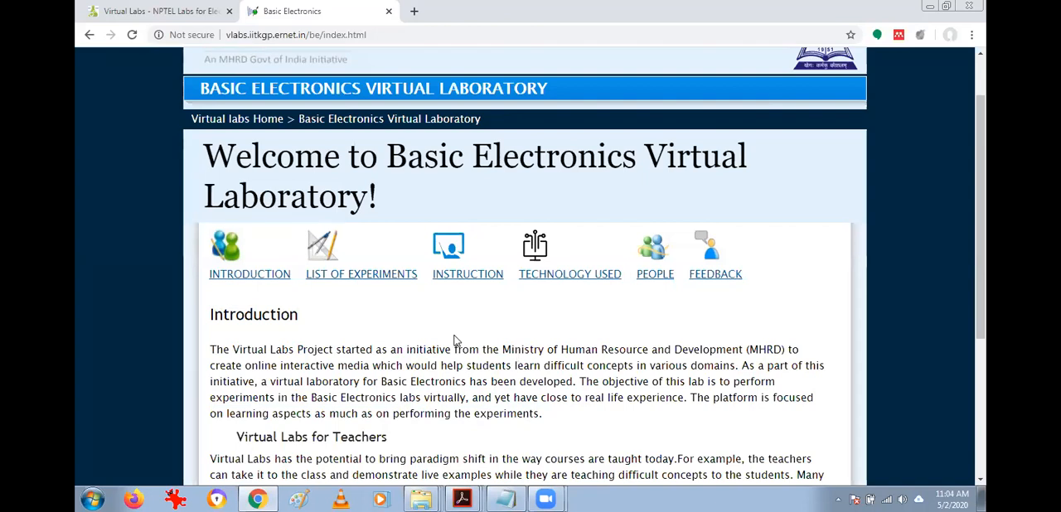
Review the introduction's sections on Virtual Labs for Teachers, Virtual Labs for Students and Key features of Virtual Labs.
scroll(455, 340, down, 1)
scroll(450, 342, down, 1)
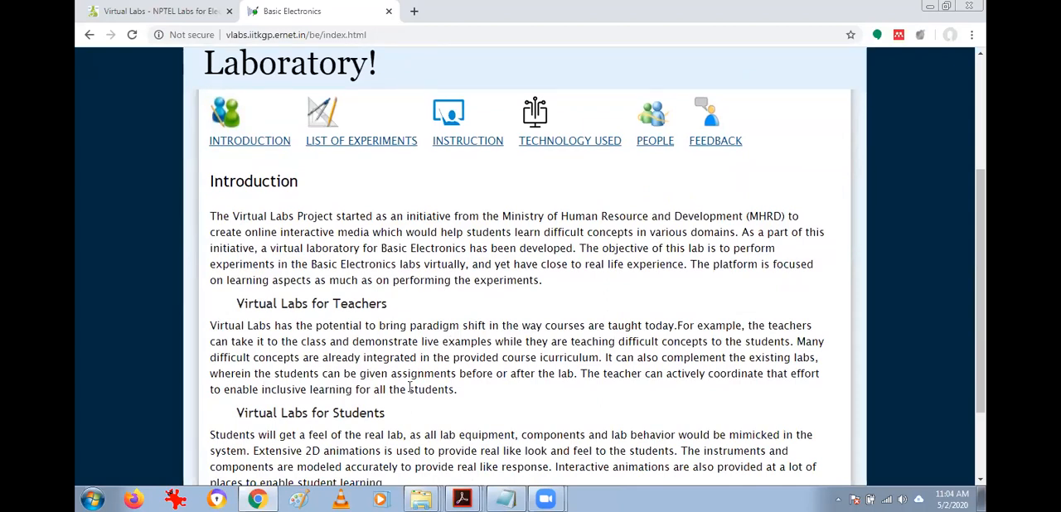
scroll(414, 323, down, 2)
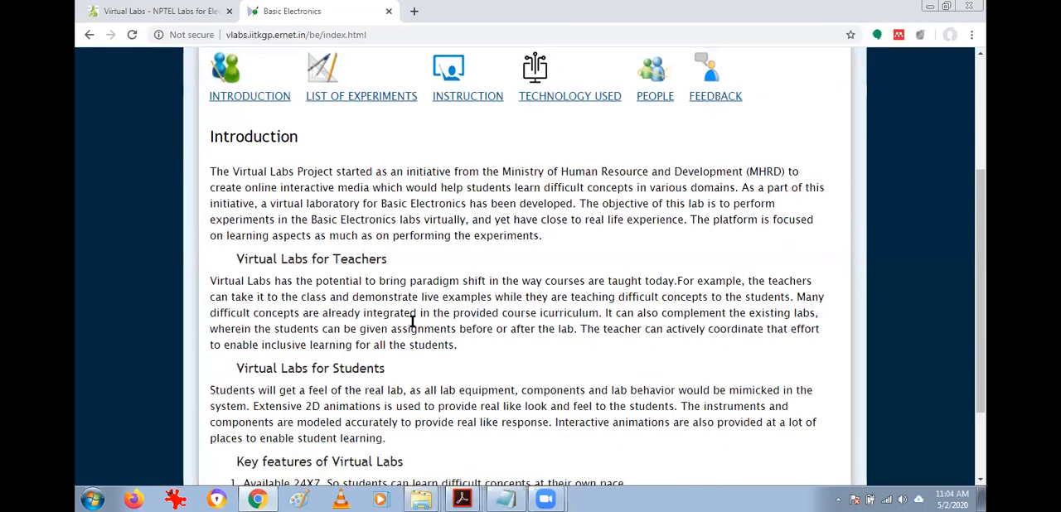
scroll(485, 344, up, 2)
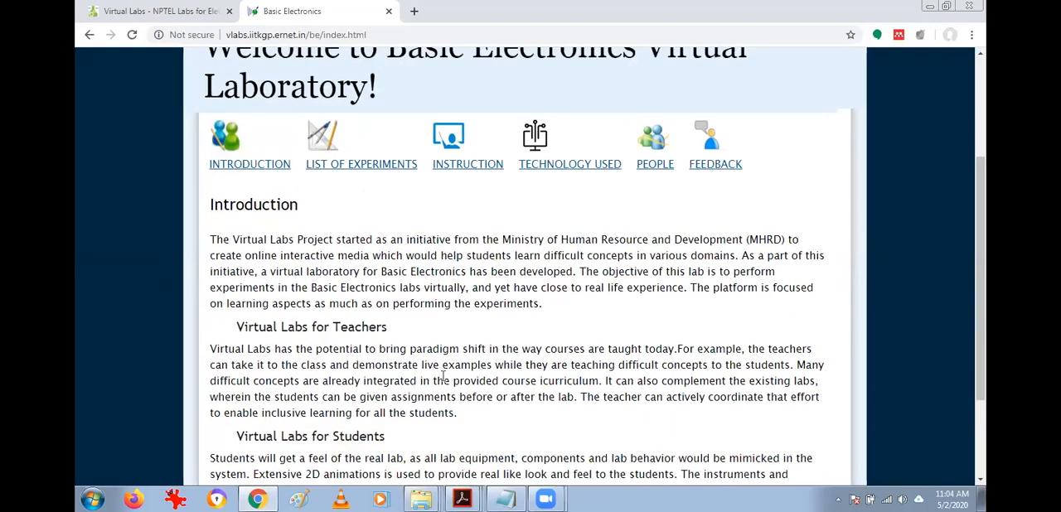
scroll(414, 360, up, 1)
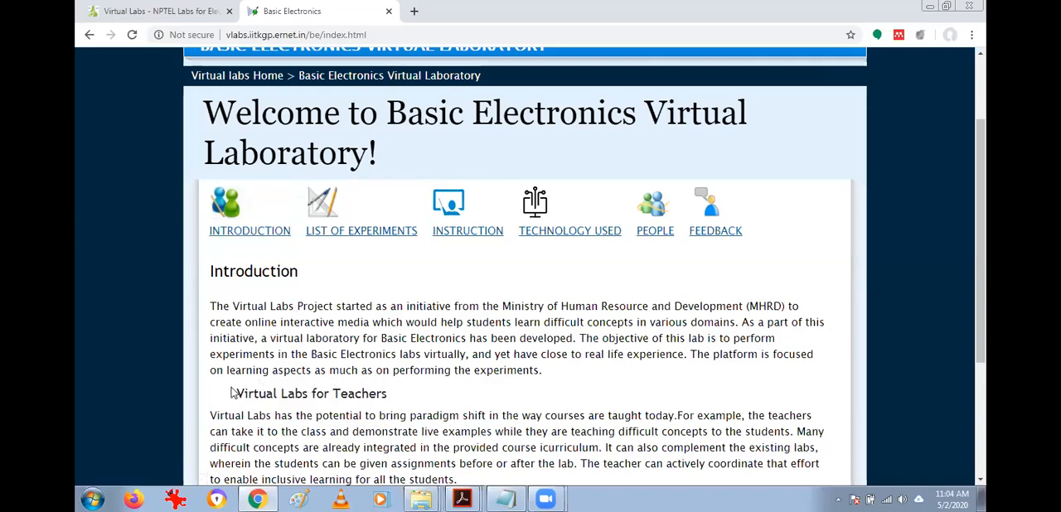
drag(232, 393, 413, 405)
scroll(415, 334, down, 2)
drag(265, 303, 376, 303)
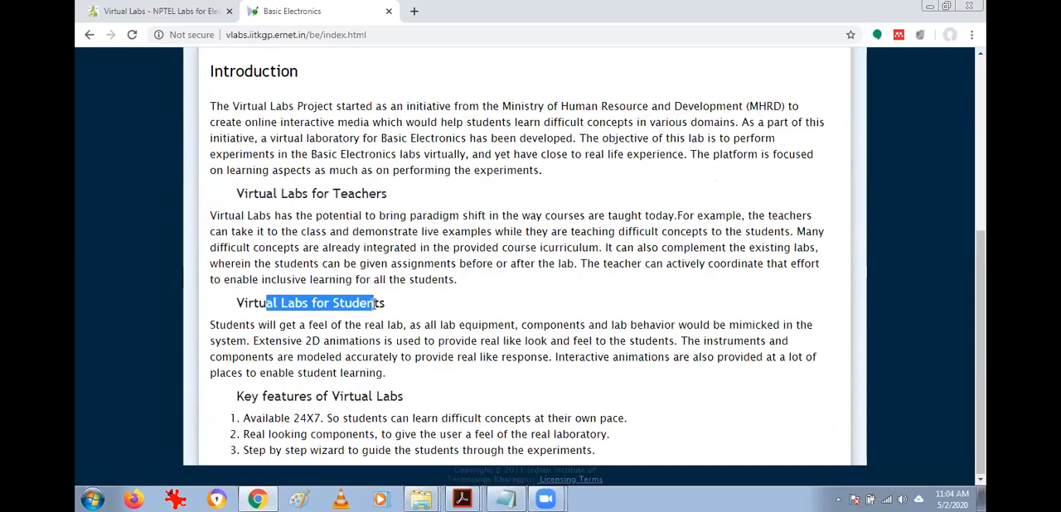
drag(267, 396, 520, 431)
click(461, 397)
scroll(274, 199, up, 4)
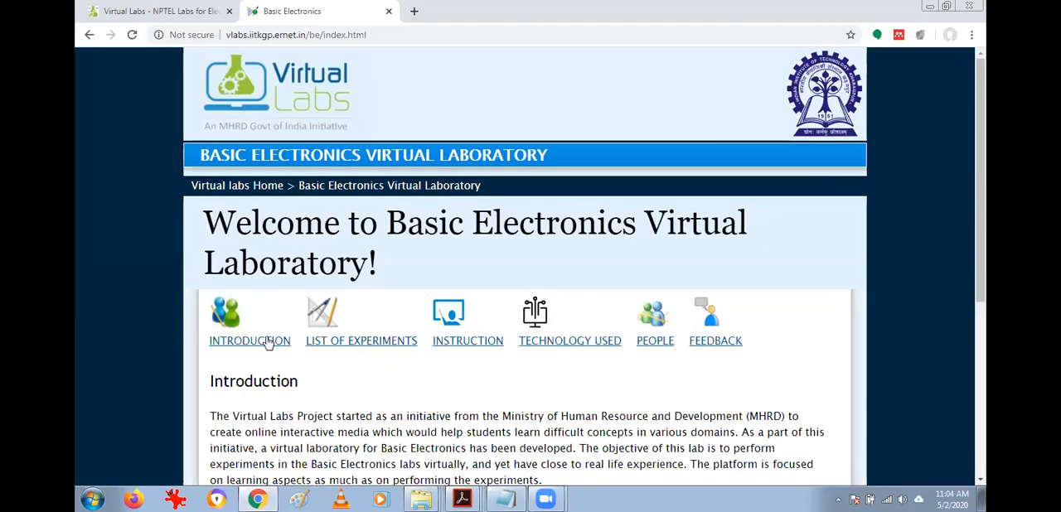
Open the List of Experiments for the Basic Electronics lab and look through the developed and under-development experiments.
click(348, 344)
scroll(386, 342, down, 3)
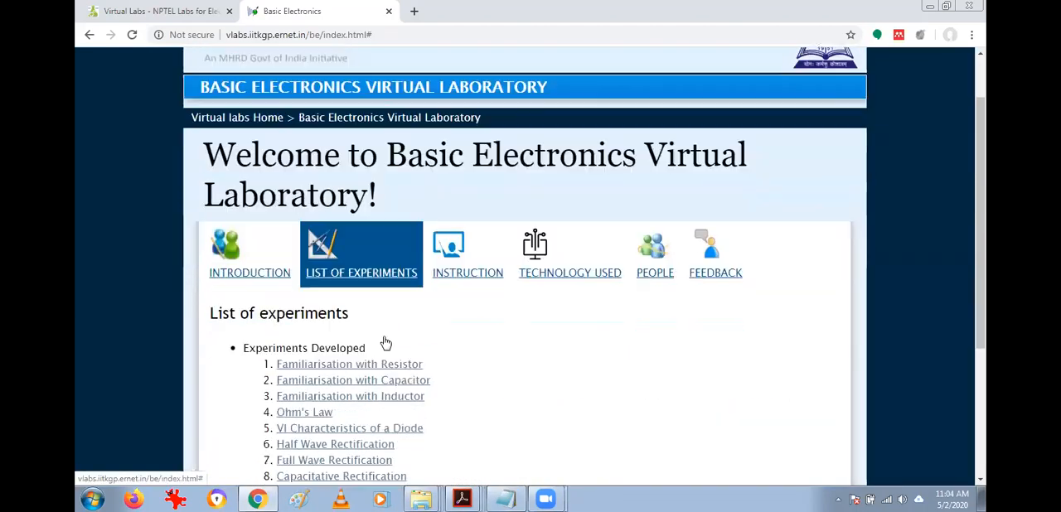
scroll(463, 307, down, 1)
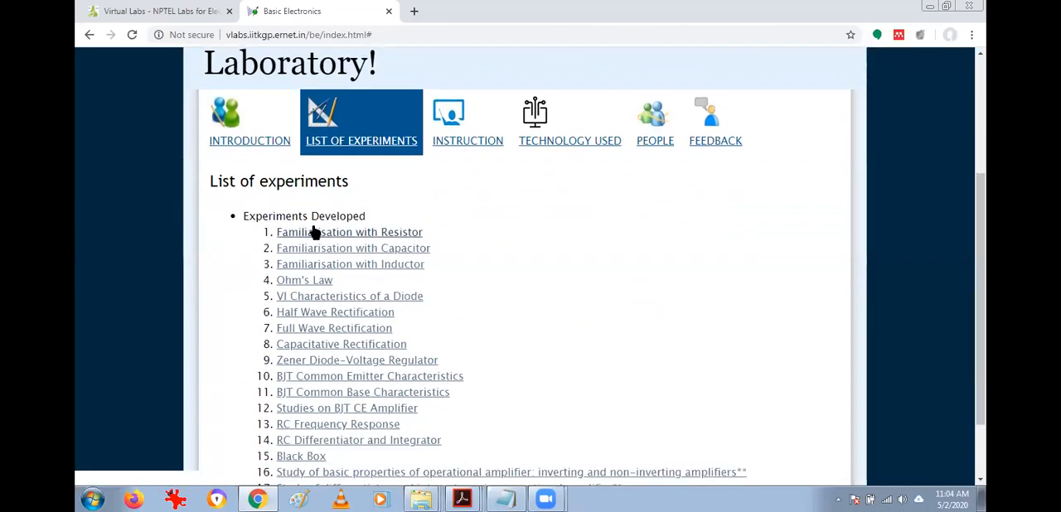
scroll(465, 249, down, 1)
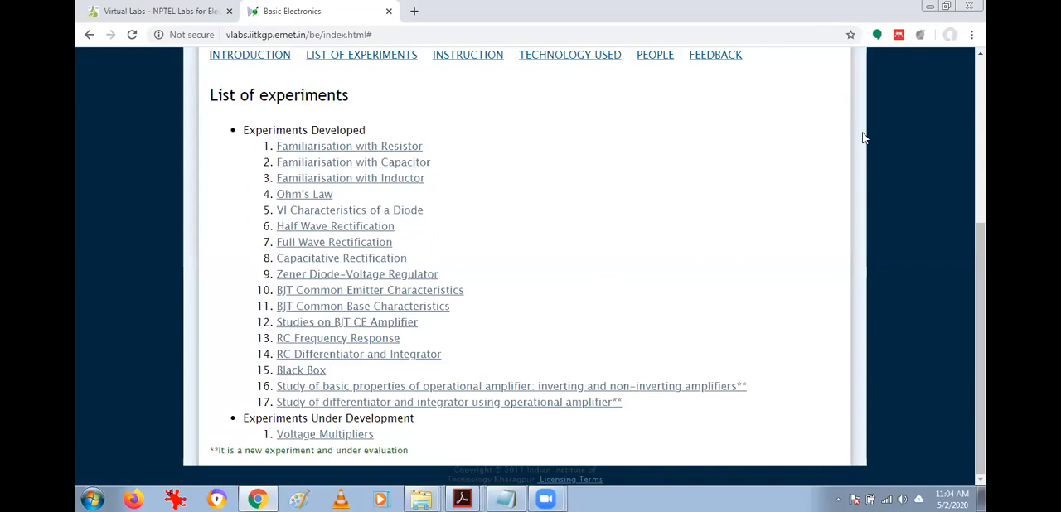
Open the Familiarisation with Resistor experiment from the list of developed experiments.
key(super+d)
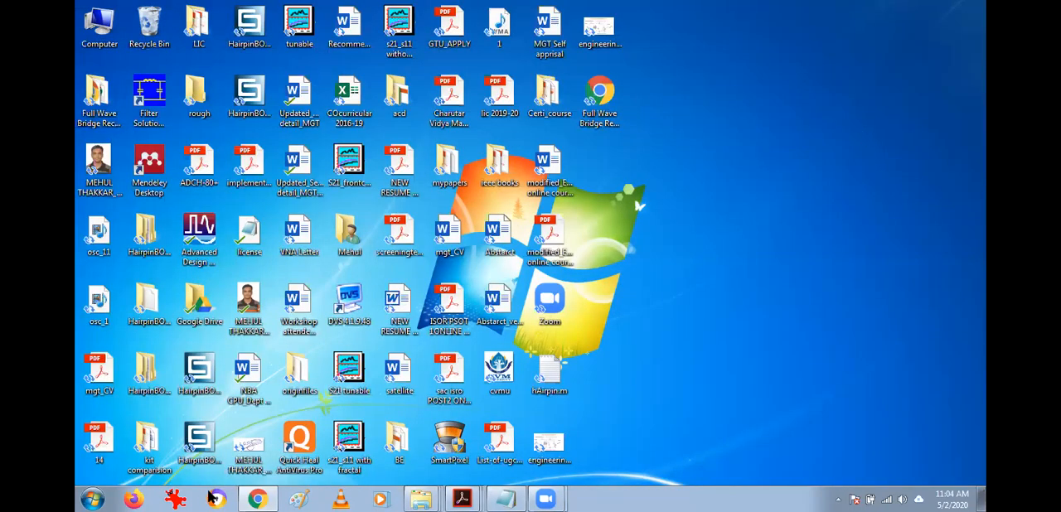
click(257, 498)
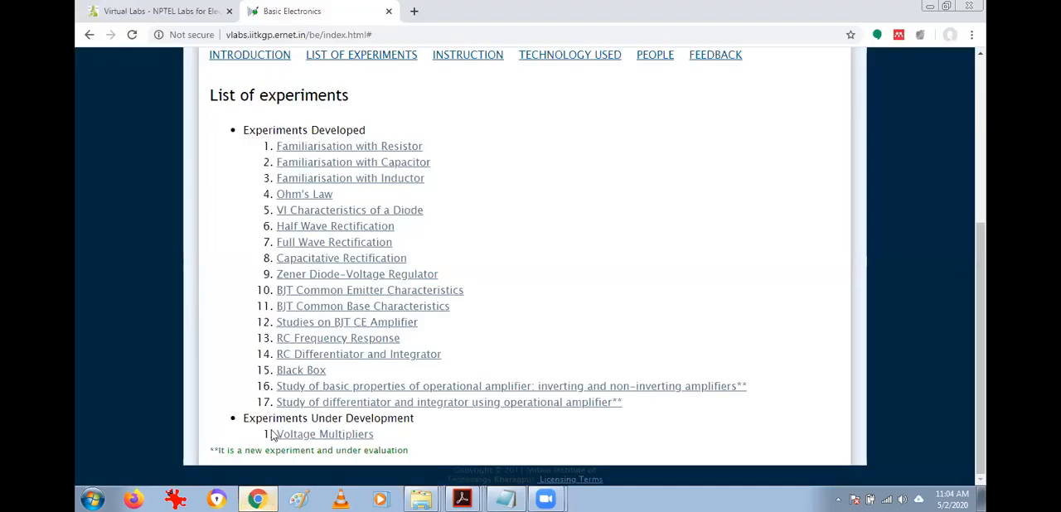
click(412, 146)
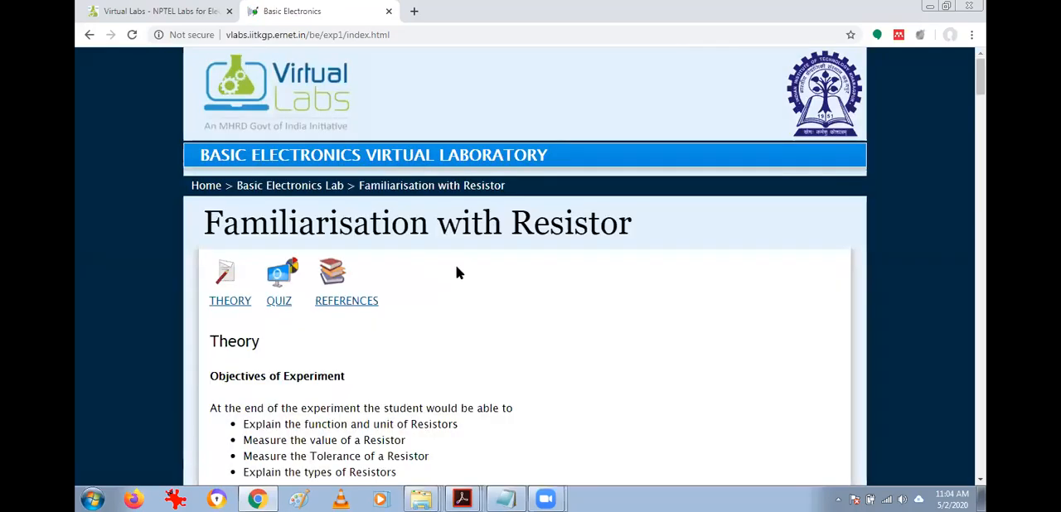
Examine the resistor theory from the objectives and resistor types through the colour-band reading steps and mnemonic to the slides and PDF links.
scroll(458, 272, down, 3)
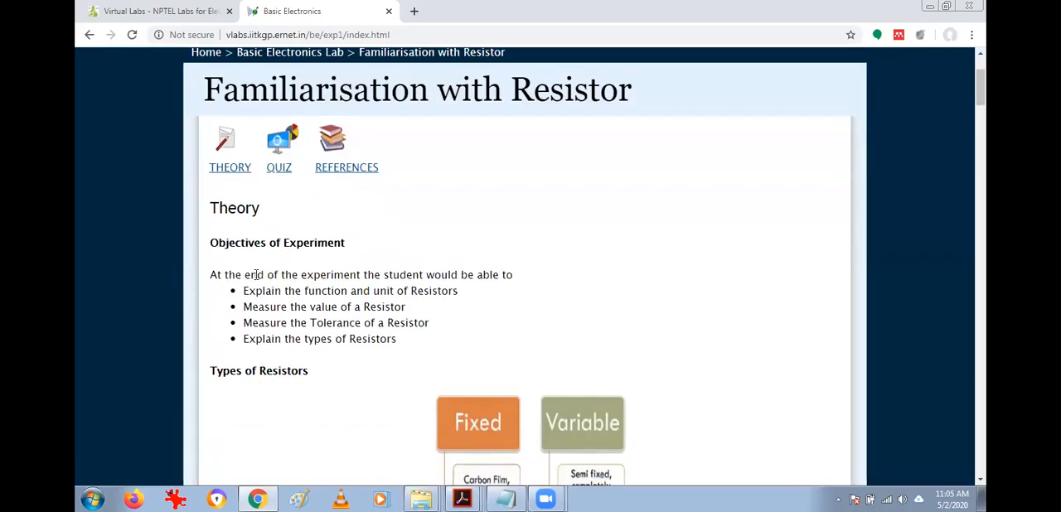
drag(246, 288, 436, 343)
click(436, 343)
scroll(437, 343, down, 2)
scroll(438, 343, down, 2)
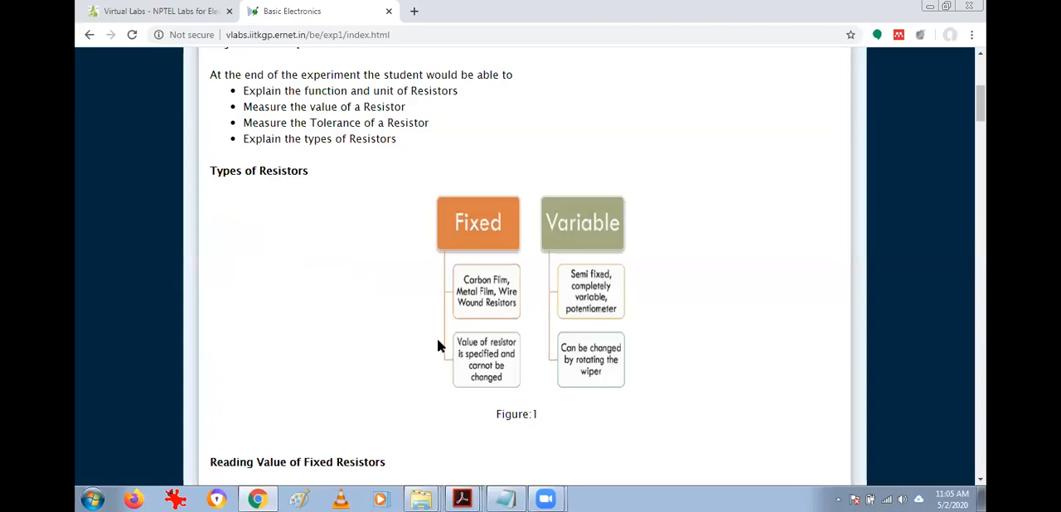
scroll(438, 341, down, 4)
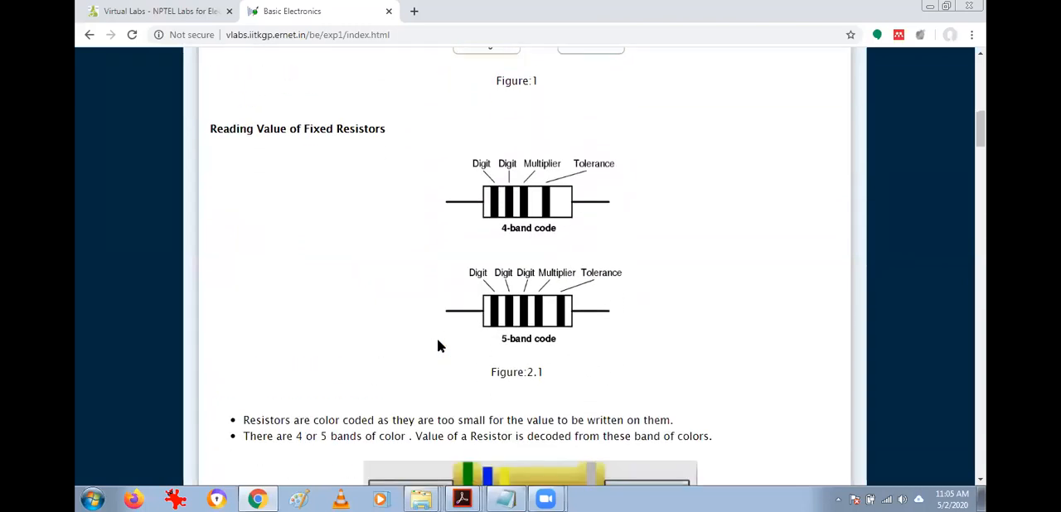
scroll(438, 341, down, 4)
scroll(438, 342, down, 4)
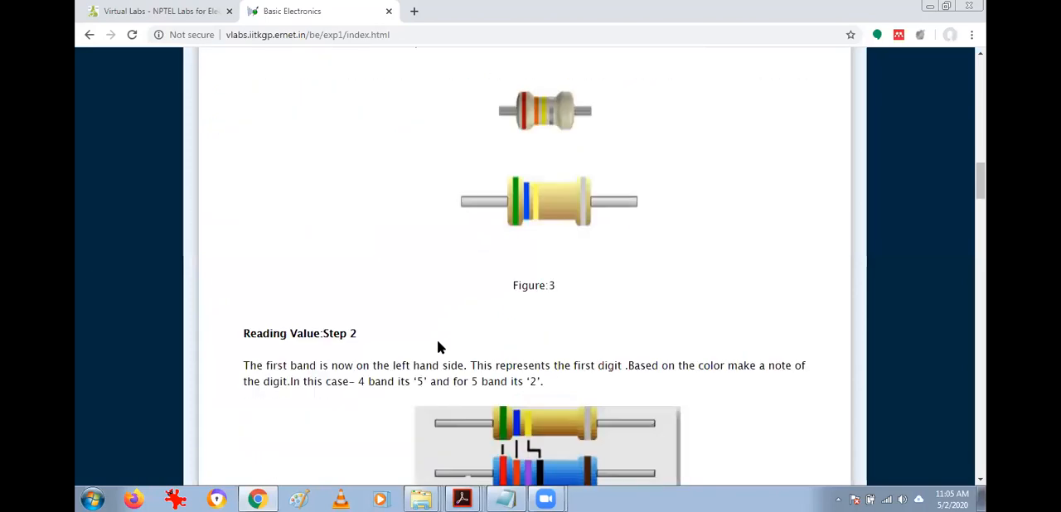
scroll(438, 342, down, 1)
scroll(437, 342, down, 2)
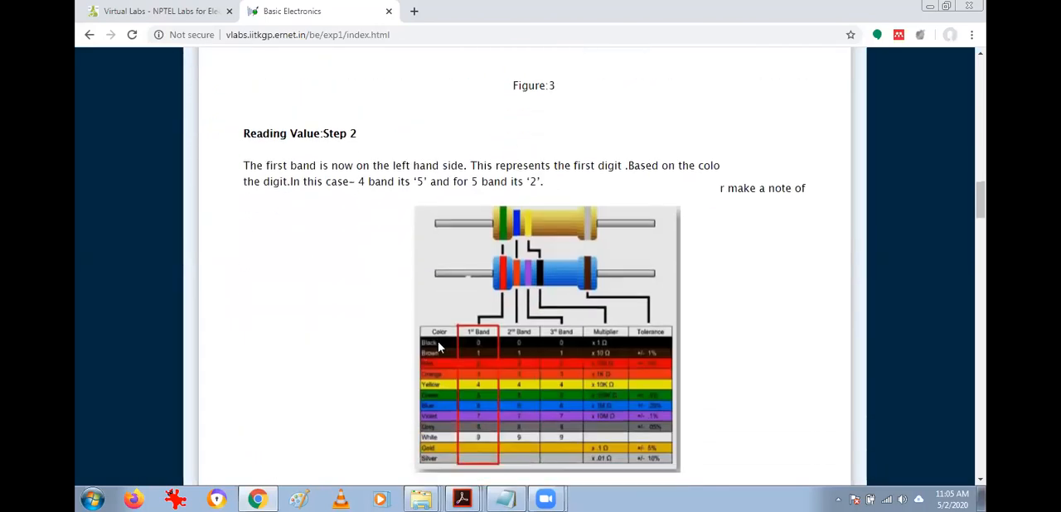
scroll(439, 348, down, 2)
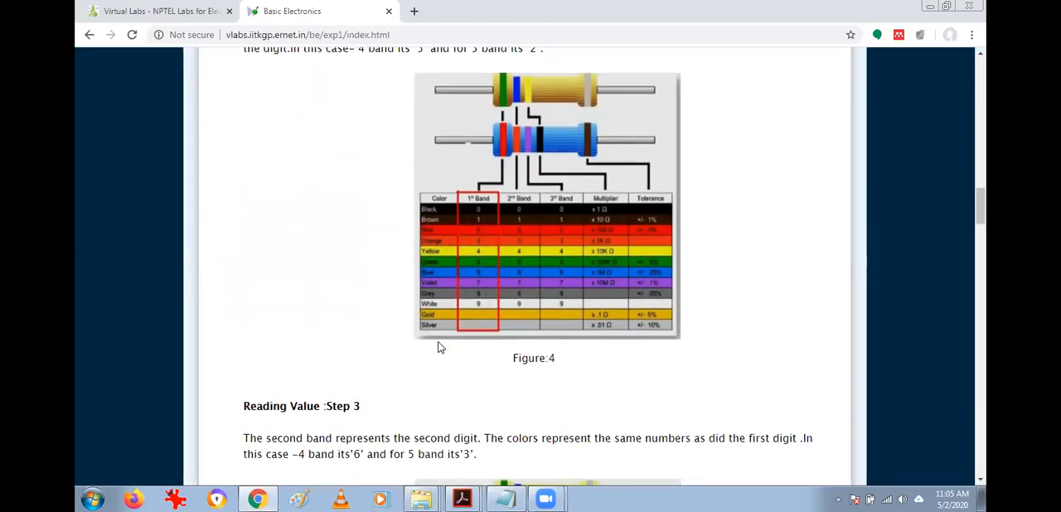
scroll(440, 347, down, 10)
scroll(439, 345, down, 12)
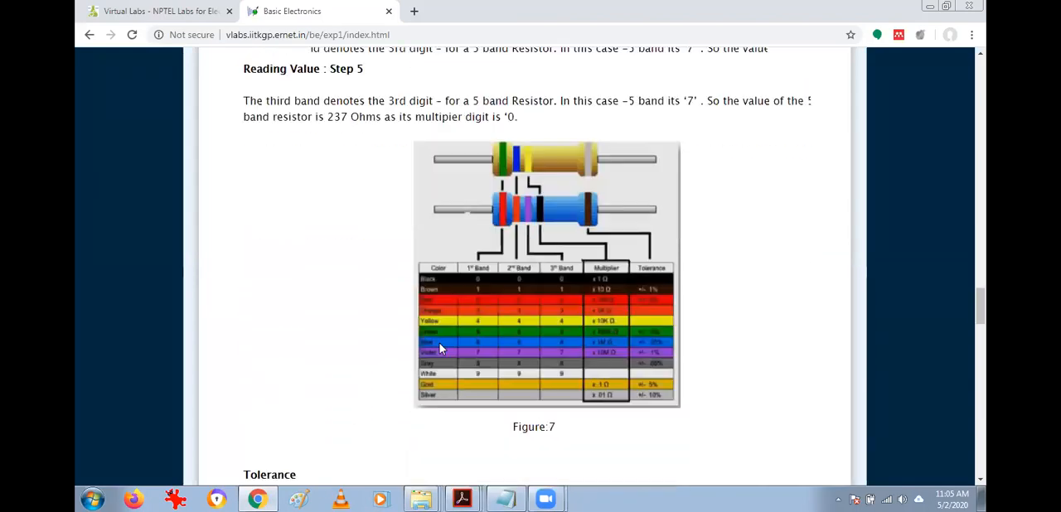
scroll(439, 348, down, 7)
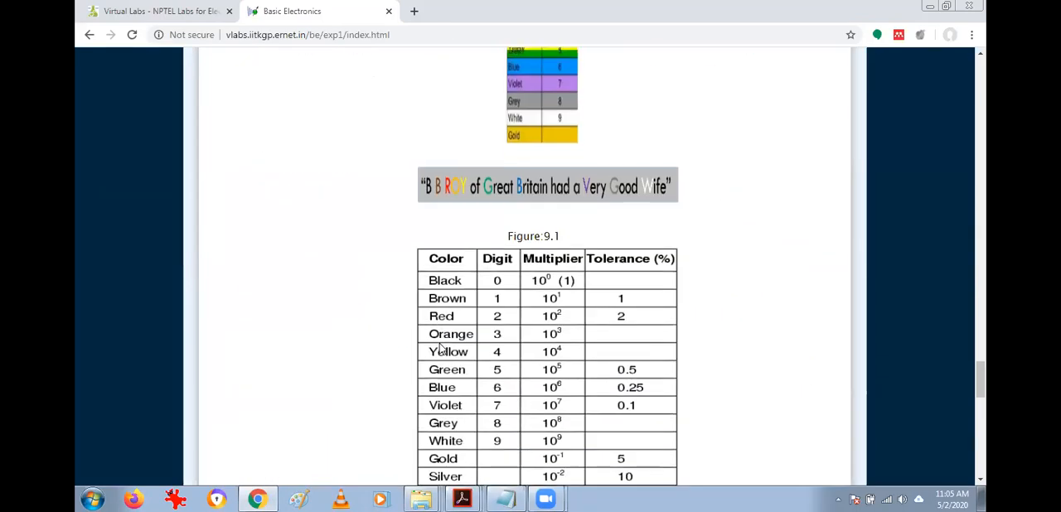
scroll(439, 344, down, 6)
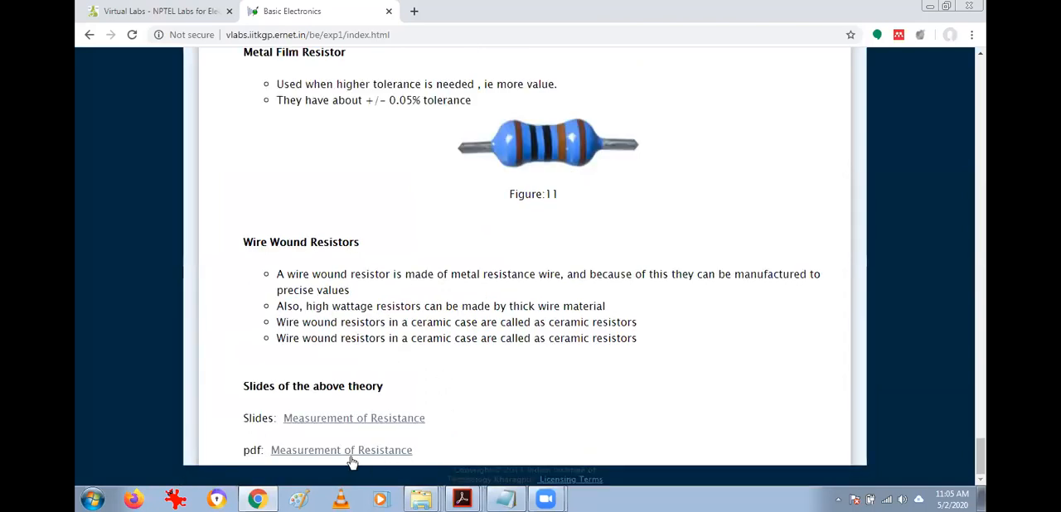
Open the resistor experiment's Quiz section and show its resistor color code table.
scroll(411, 431, up, 20)
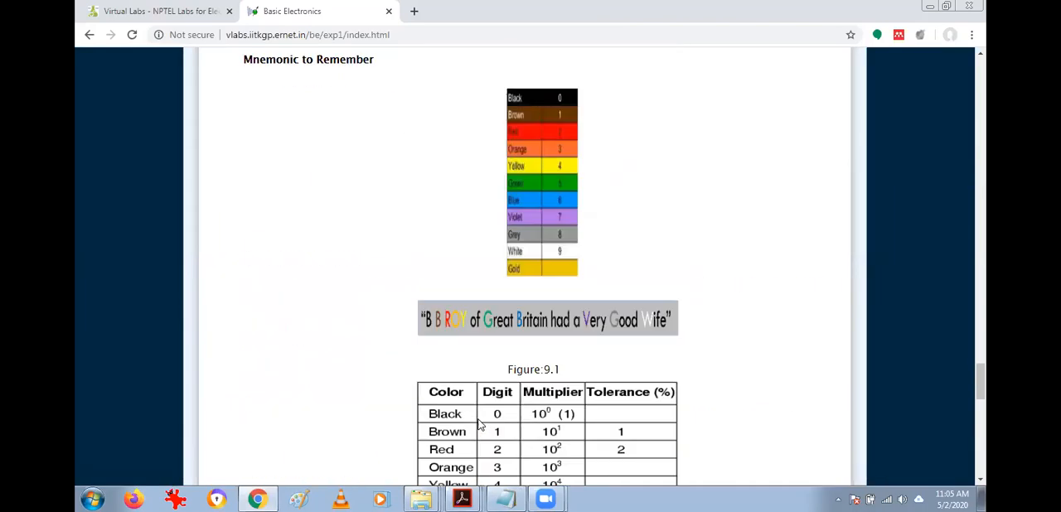
scroll(479, 424, up, 15)
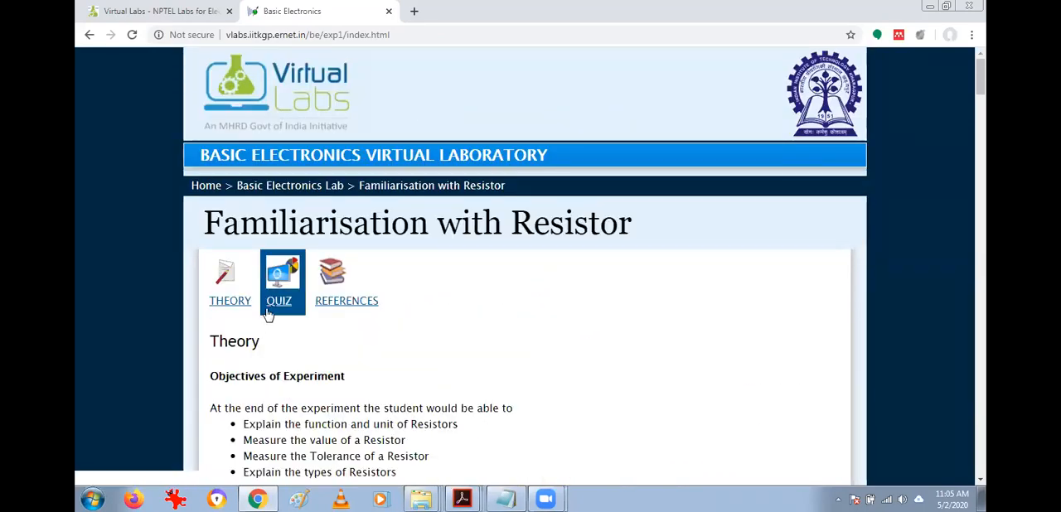
click(268, 312)
scroll(461, 340, down, 2)
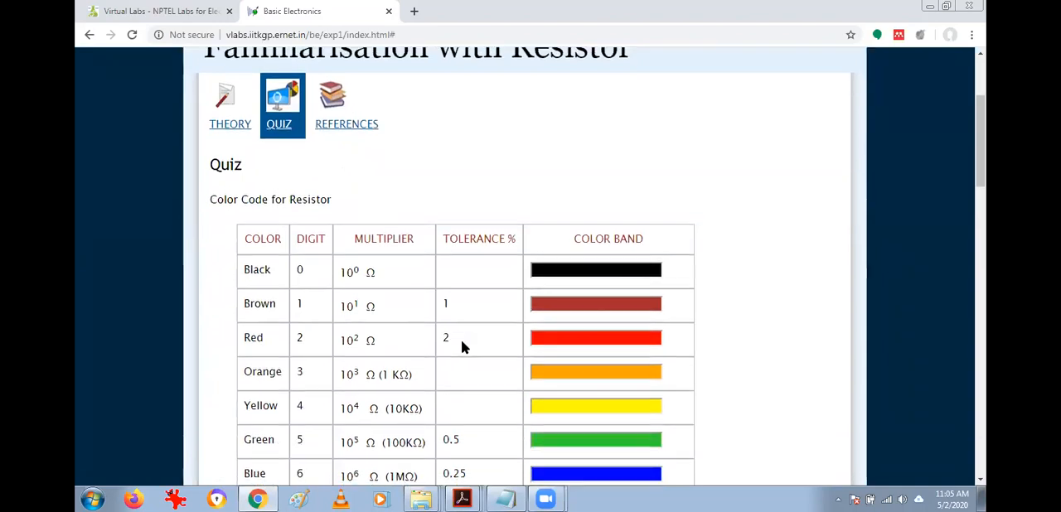
Review the resistor colour-band quiz questions asking for resistance and tolerance, and open the experiment's References section.
scroll(460, 340, down, 1)
scroll(430, 328, down, 5)
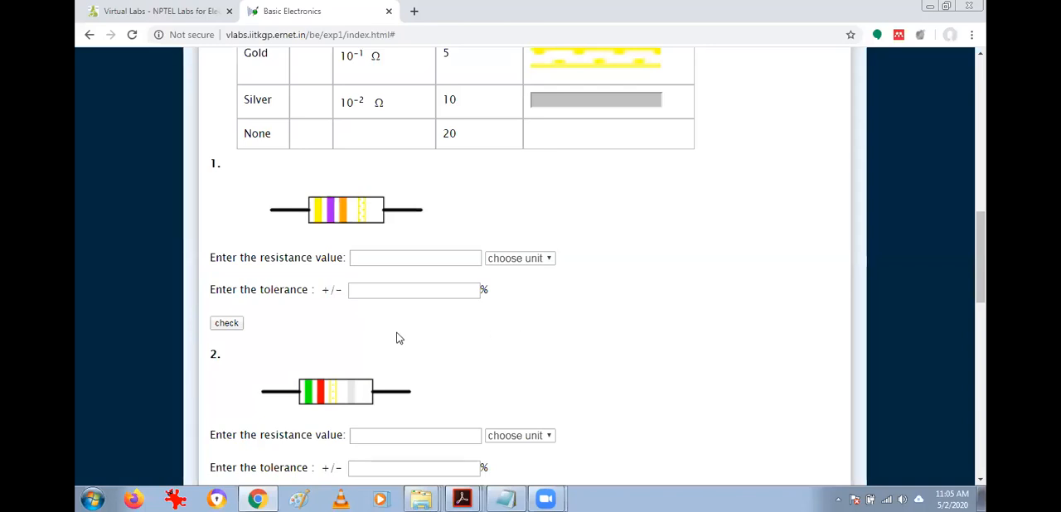
scroll(397, 336, down, 3)
scroll(397, 336, down, 7)
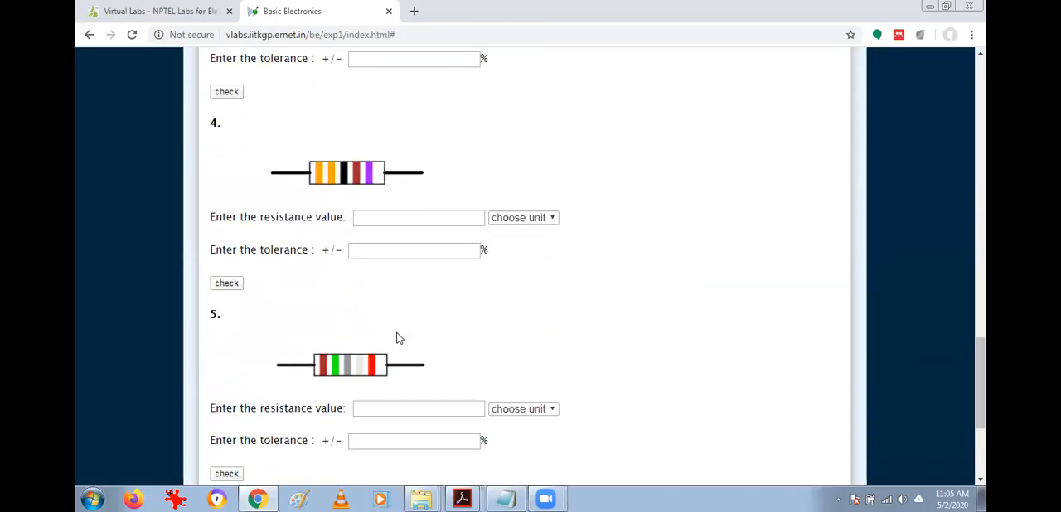
scroll(398, 337, up, 8)
scroll(397, 336, up, 6)
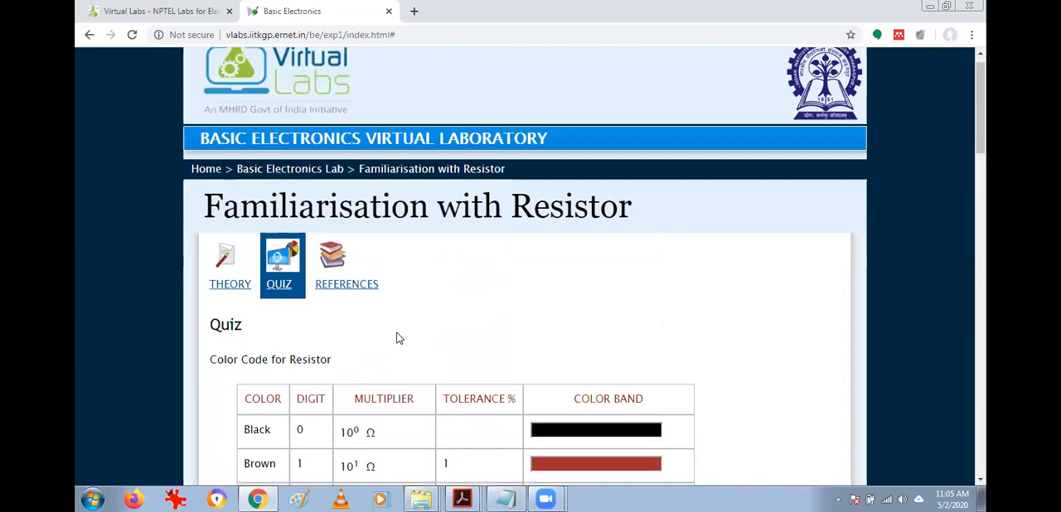
click(343, 303)
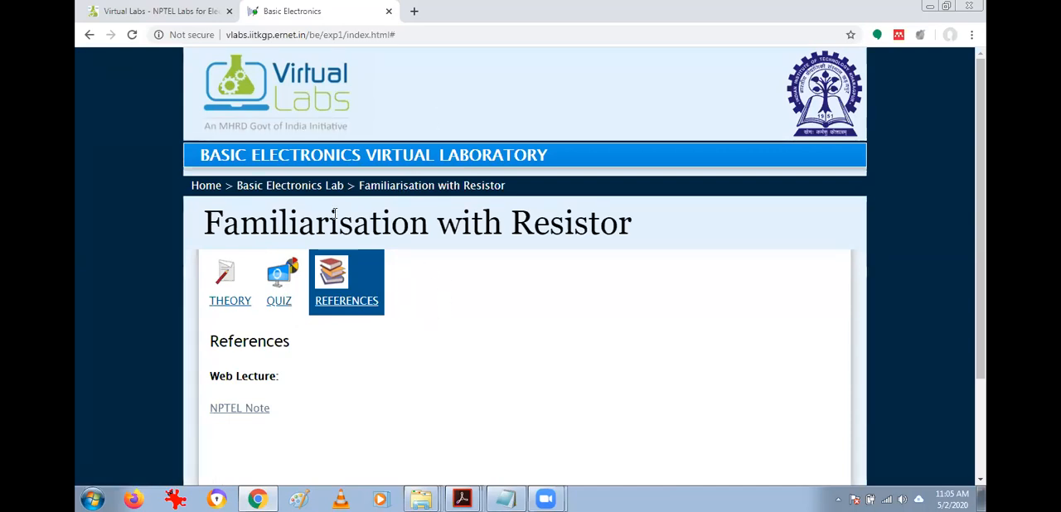
Return to the Basic Electronics Lab's List of Experiments and open the Ohm's Law experiment.
click(314, 189)
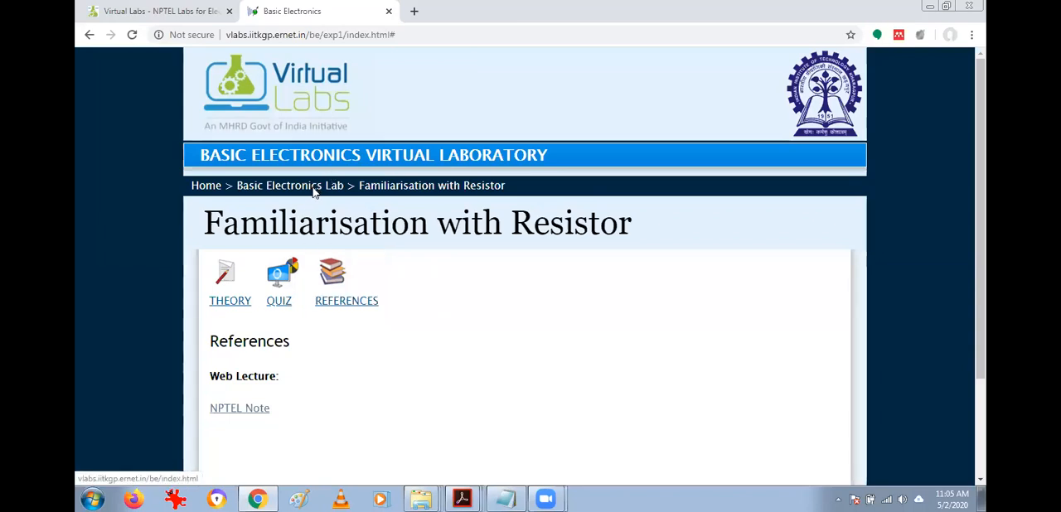
click(350, 347)
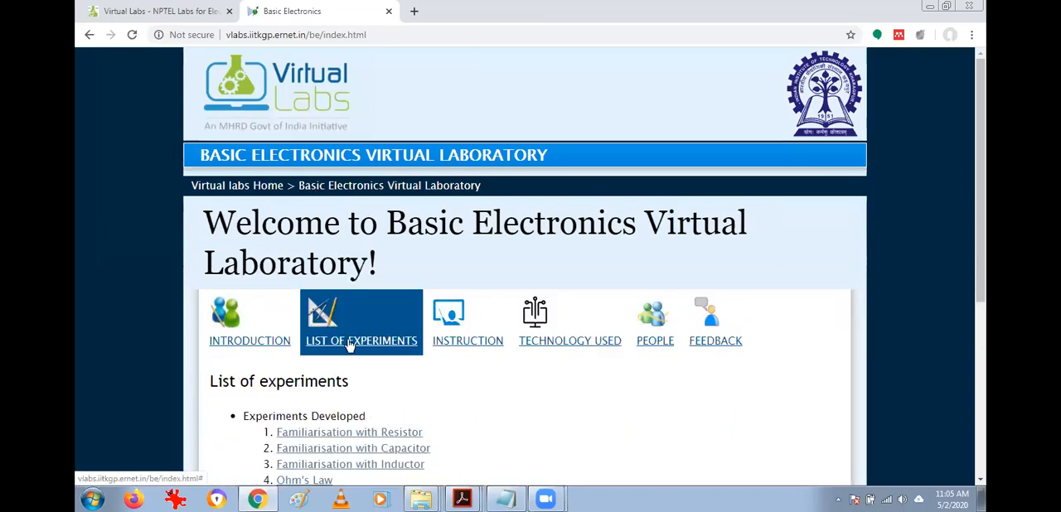
scroll(350, 346, down, 2)
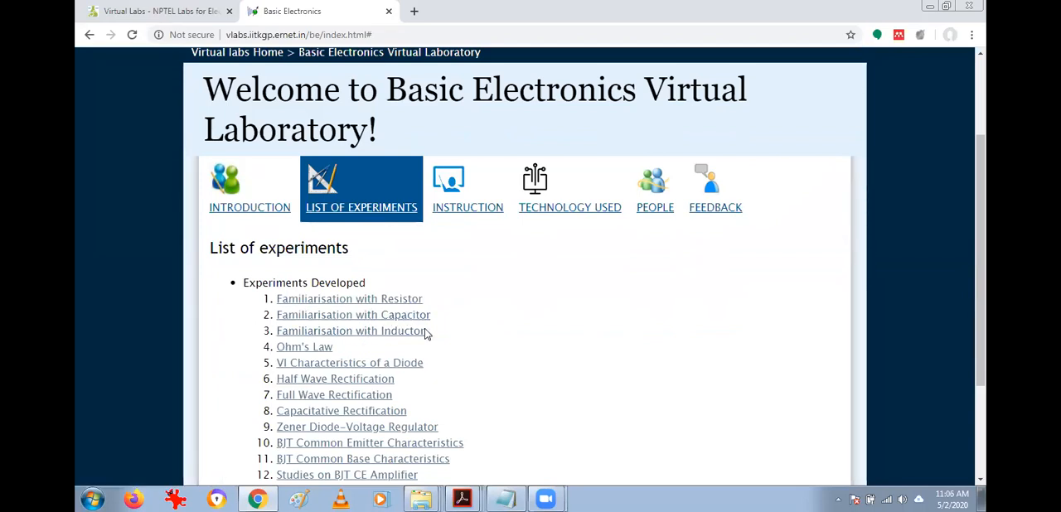
click(310, 352)
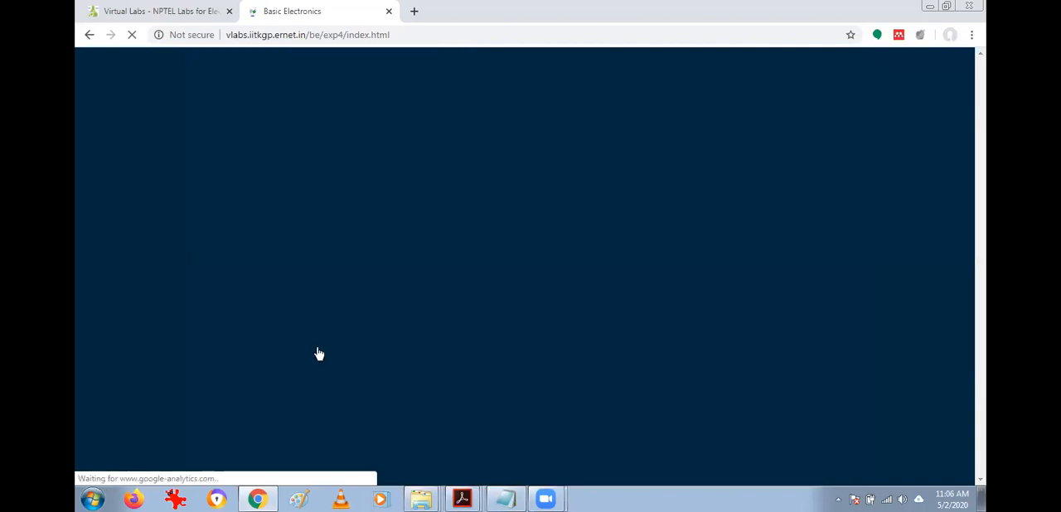
Examine the Ohm's Law theory, covering the objectives, the statement of the law and the Ohm's Law triangle.
scroll(319, 353, down, 3)
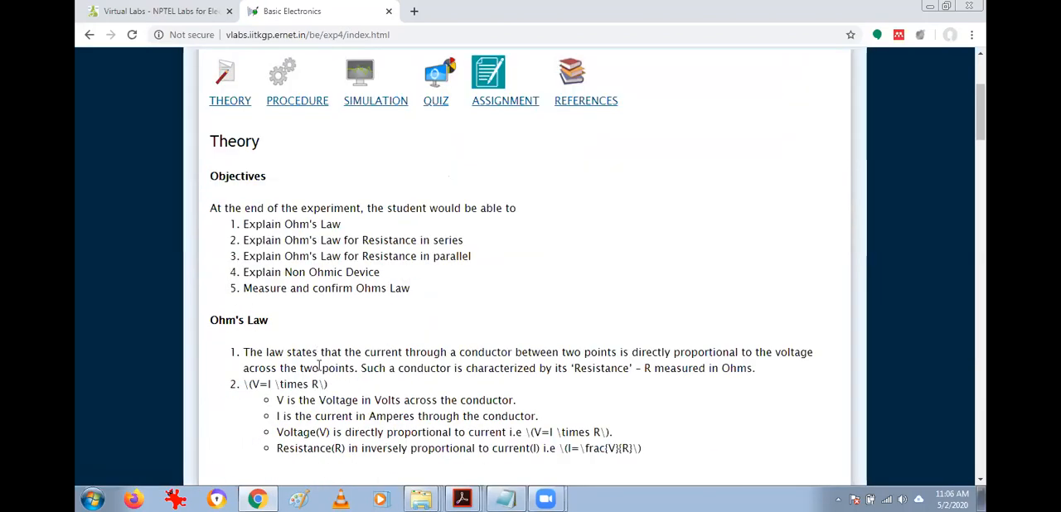
scroll(351, 327, down, 1)
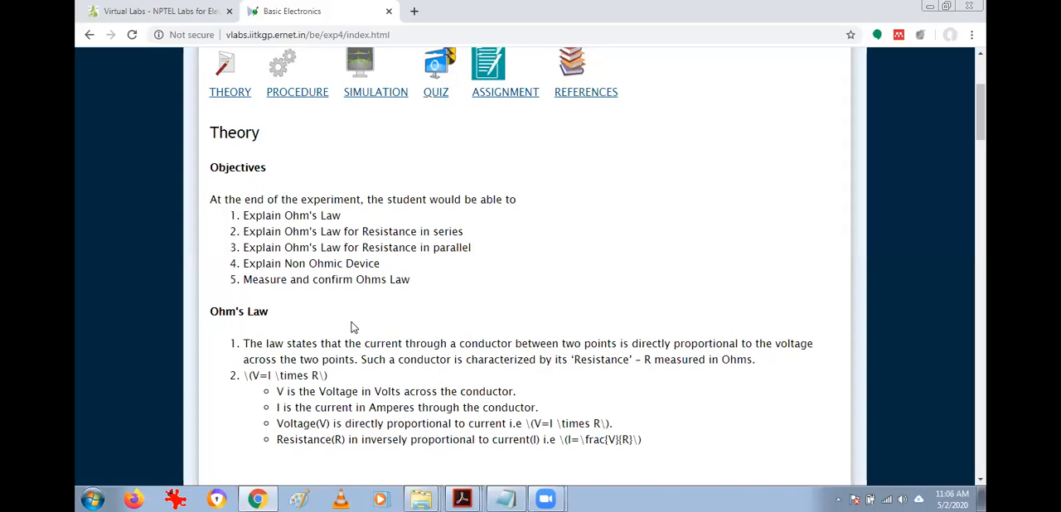
scroll(542, 179, down, 5)
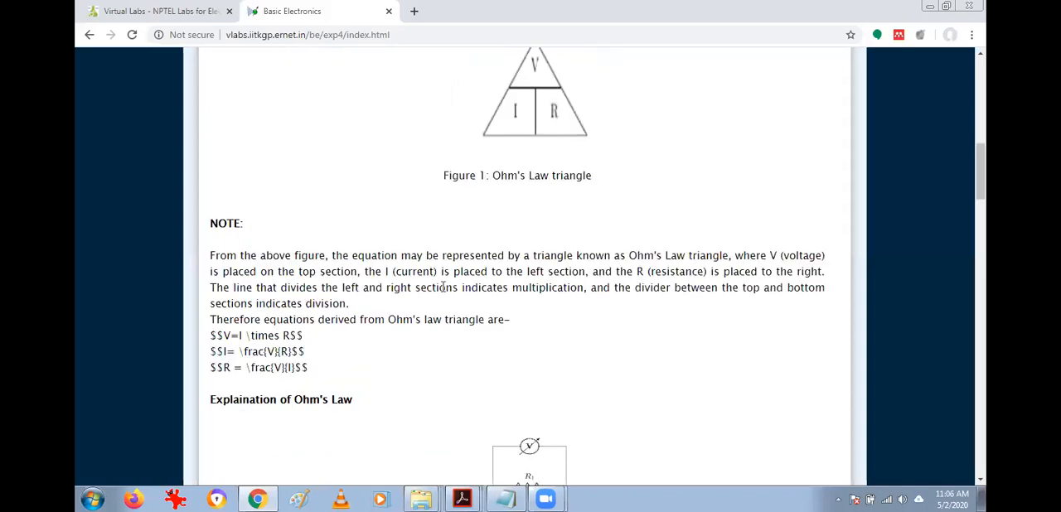
scroll(443, 286, down, 7)
scroll(468, 323, down, 10)
scroll(484, 369, up, 18)
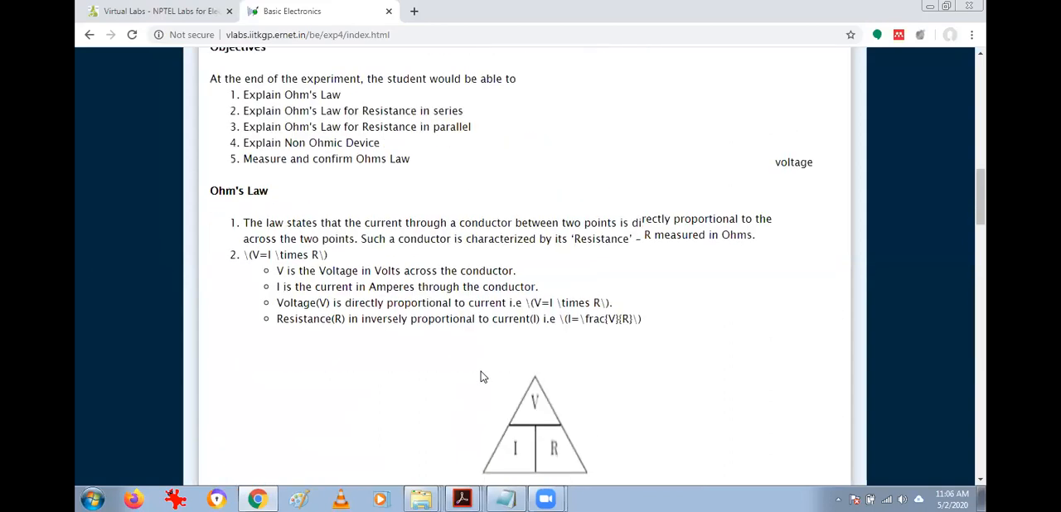
scroll(480, 377, up, 5)
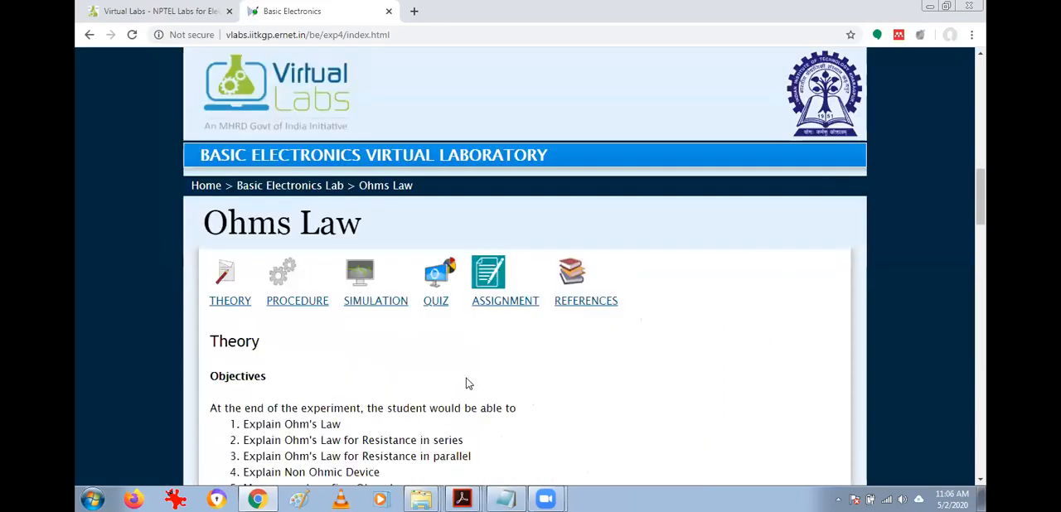
Open the Ohm's Law Procedure section and highlight the instructions for setting the DC voltage and the resistance value.
click(309, 287)
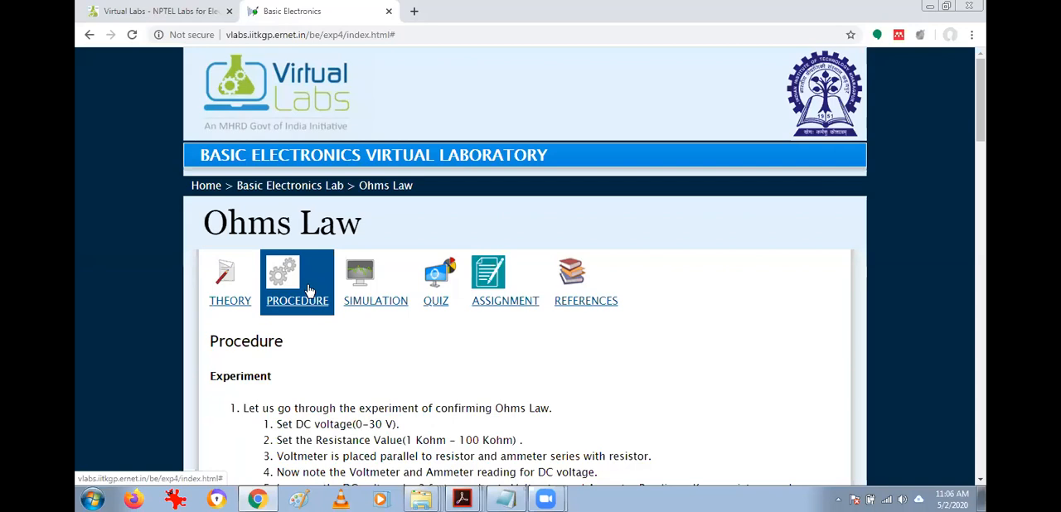
scroll(320, 403, down, 3)
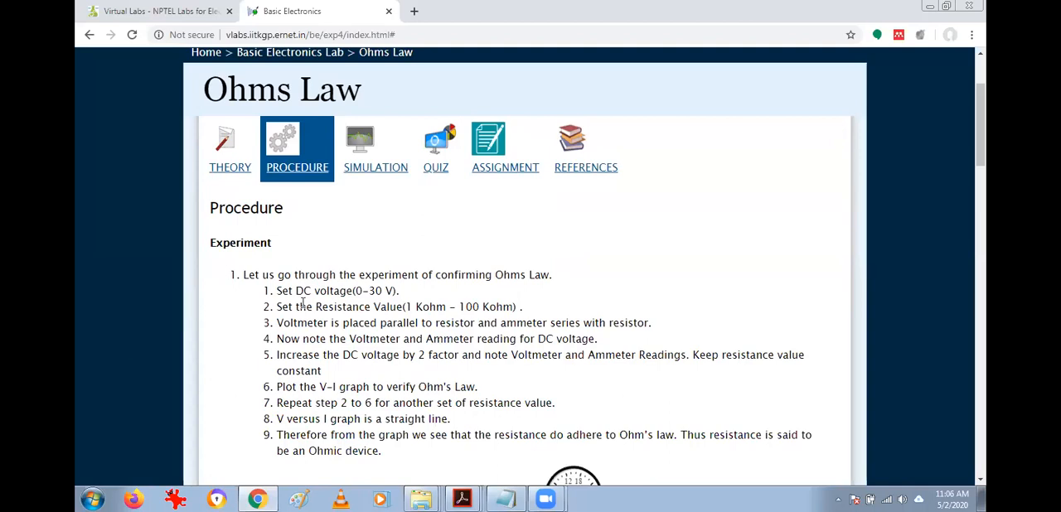
drag(287, 292, 421, 298)
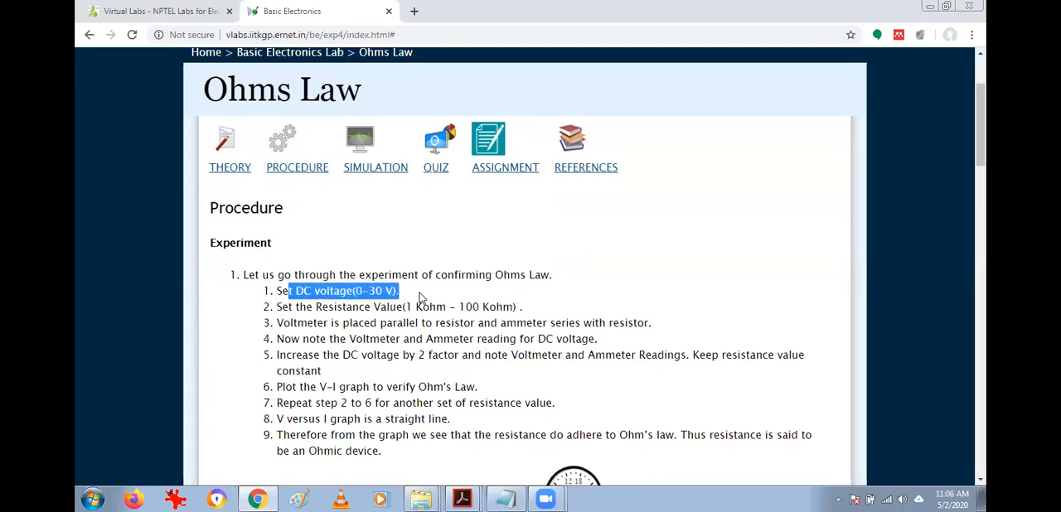
click(348, 296)
drag(295, 309, 443, 308)
click(442, 307)
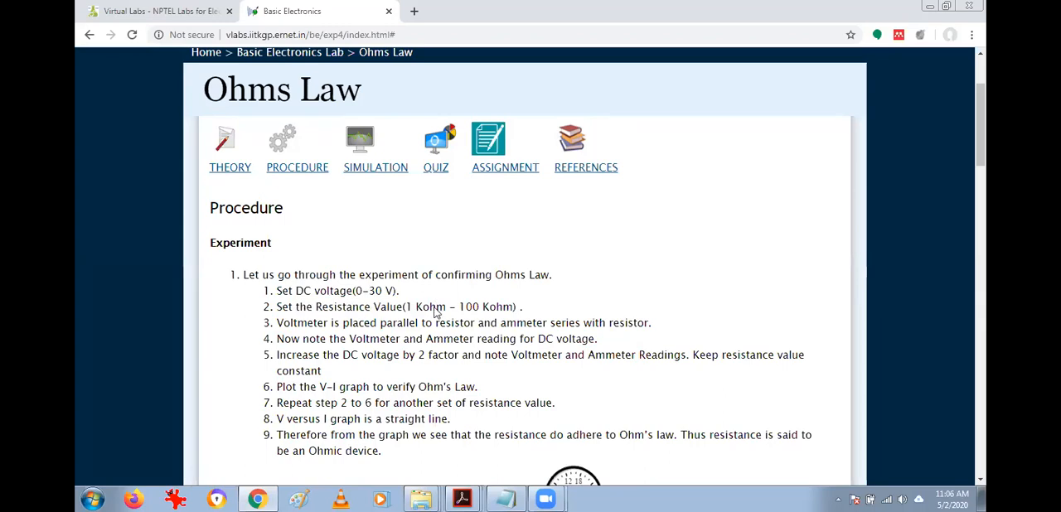
Look over the steps of the first procedure and highlight its heading about confirming Ohm's Law.
scroll(437, 311, down, 5)
scroll(365, 311, up, 7)
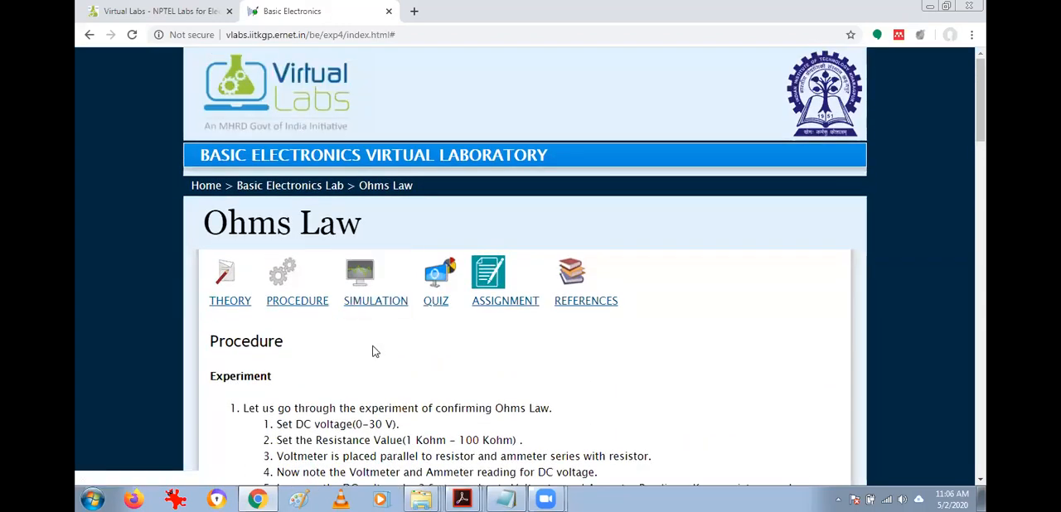
scroll(373, 351, down, 2)
drag(308, 275, 317, 435)
click(317, 435)
scroll(326, 407, down, 6)
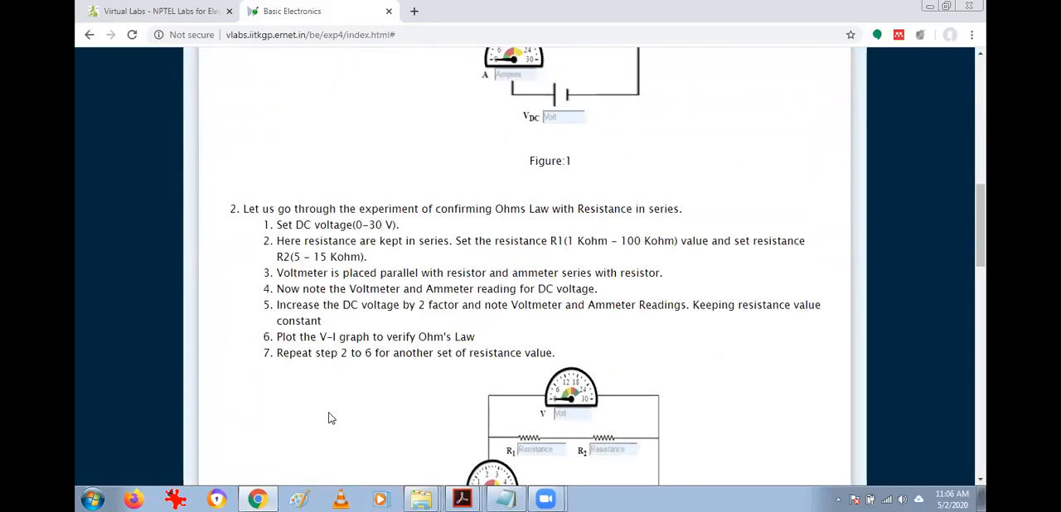
scroll(357, 230, up, 7)
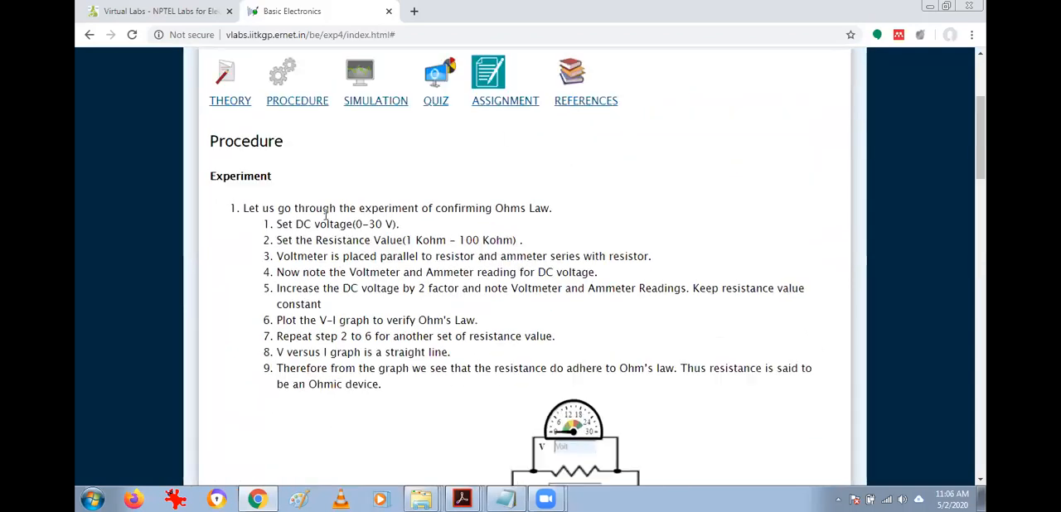
drag(293, 209, 540, 214)
drag(264, 208, 561, 208)
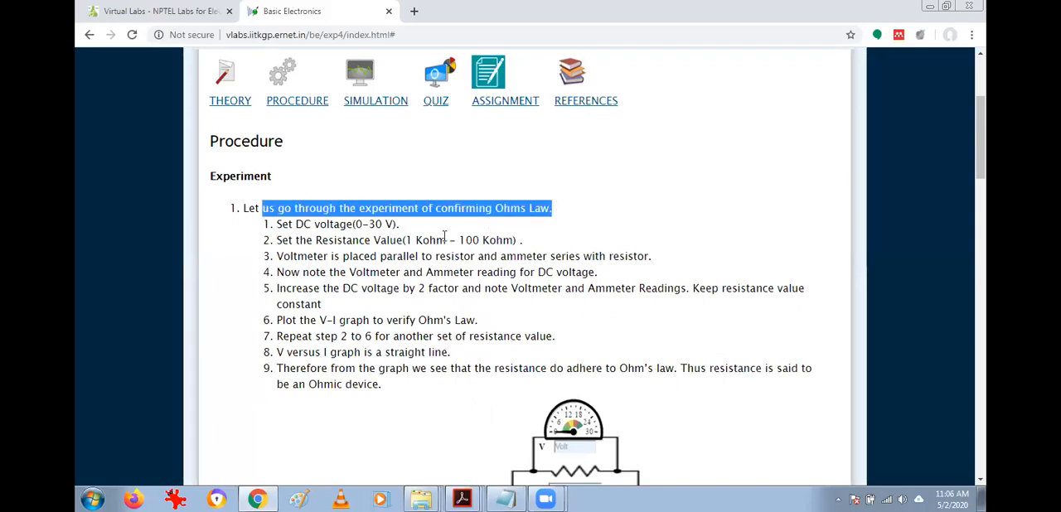
Examine the procedures for resistance in series, resistance in parallel and the non-ohmic device, highlighting the series and parallel headings.
scroll(444, 238, down, 4)
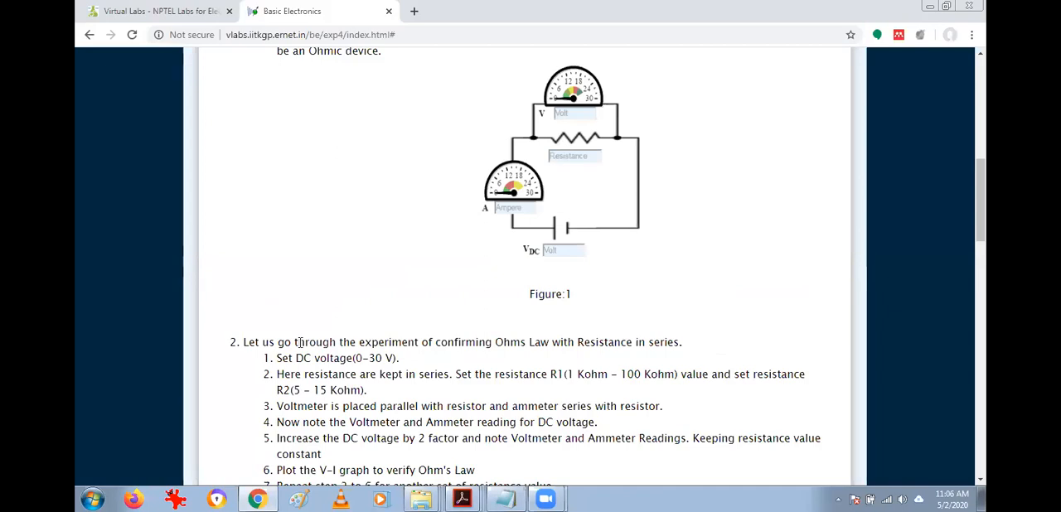
drag(247, 343, 686, 350)
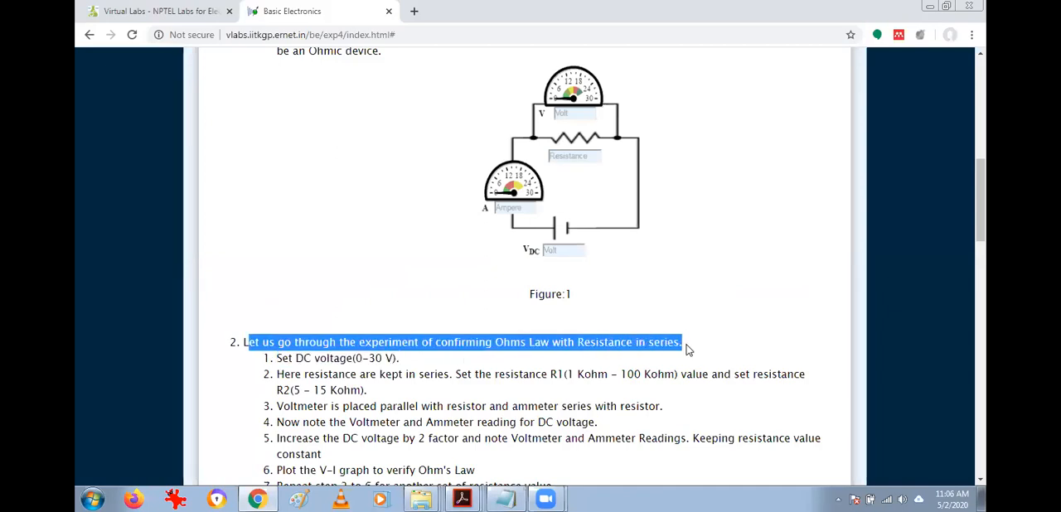
click(686, 350)
scroll(570, 331, down, 5)
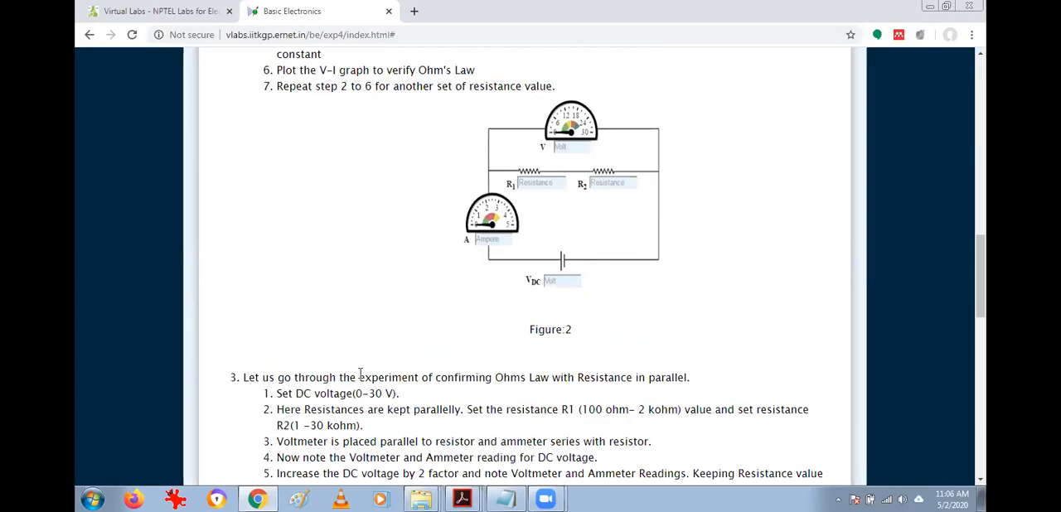
drag(243, 378, 608, 385)
click(727, 389)
click(607, 383)
scroll(469, 339, down, 4)
scroll(468, 341, down, 5)
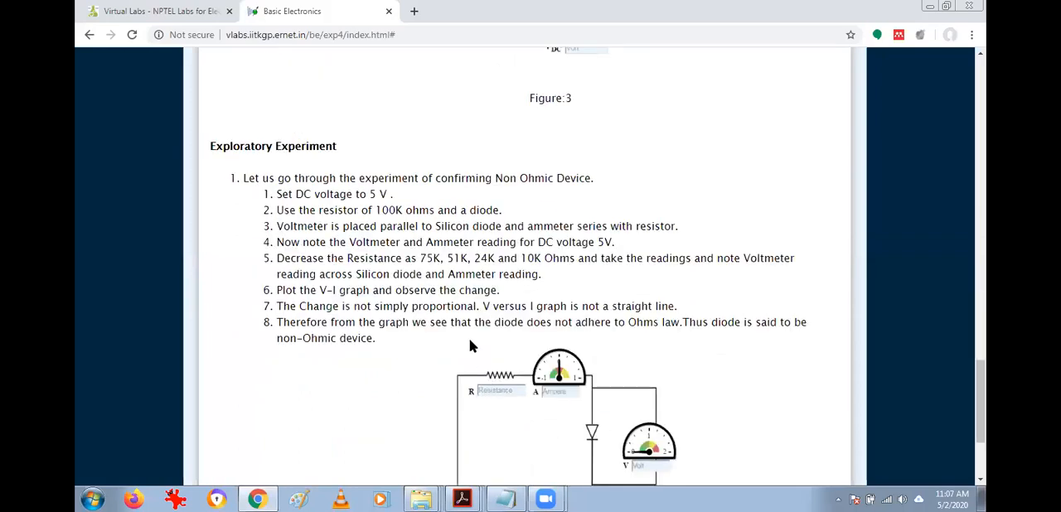
Open the experiment's Simulation section and launch the basic Ohm's Law simulation from the Verification of Ohm's Law list.
scroll(469, 339, up, 10)
click(368, 297)
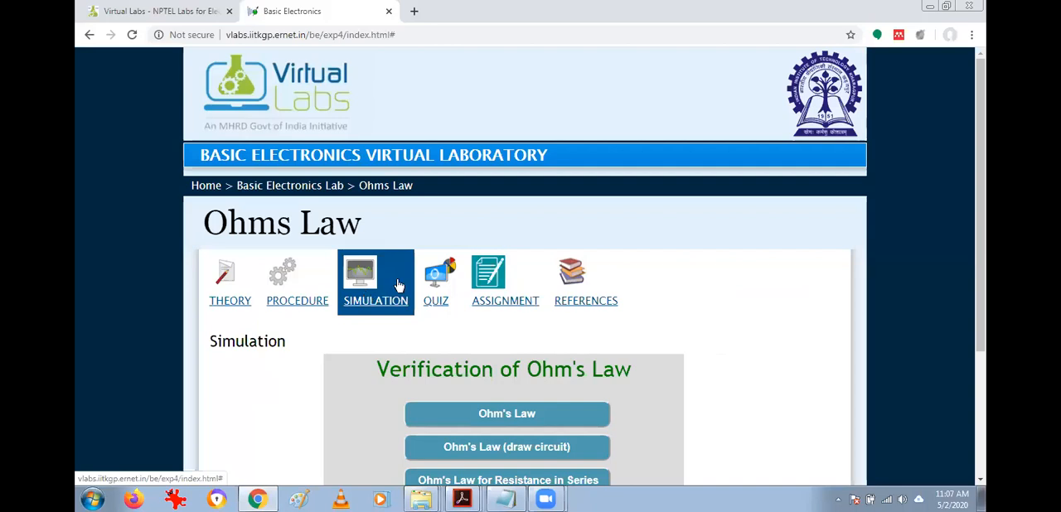
scroll(398, 287, down, 1)
scroll(417, 343, down, 2)
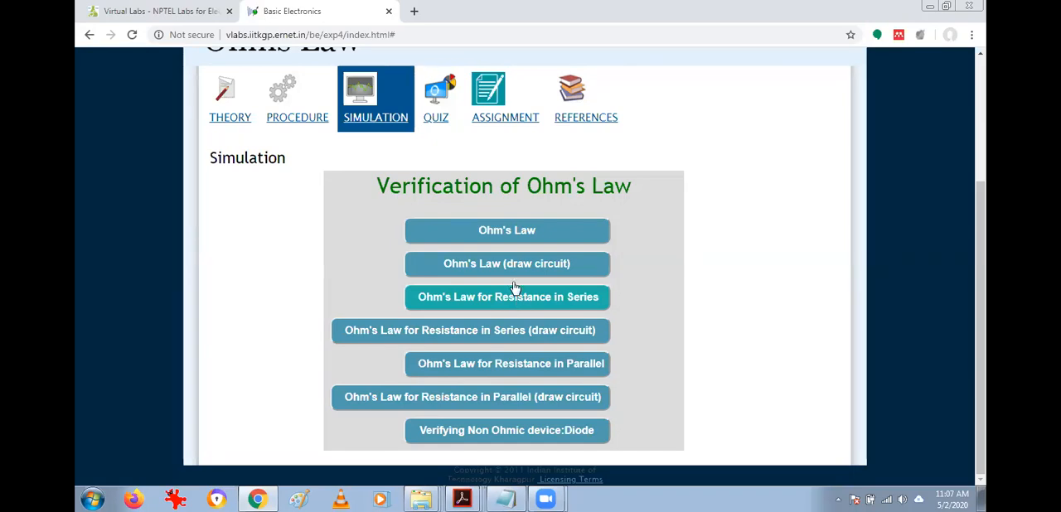
click(516, 230)
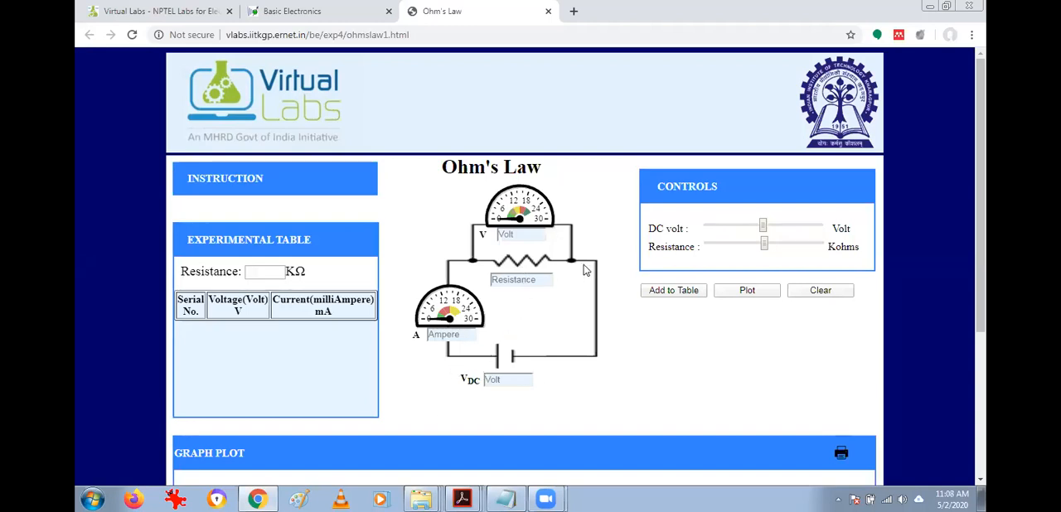
Expand the simulation's Instruction section to show the experiment steps, and collapse it again.
click(196, 178)
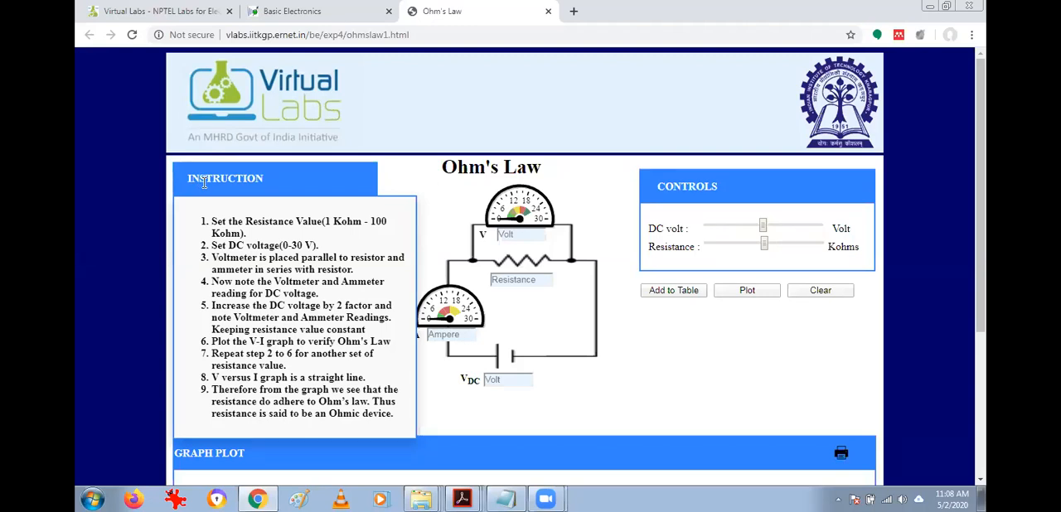
click(205, 184)
click(207, 181)
click(207, 182)
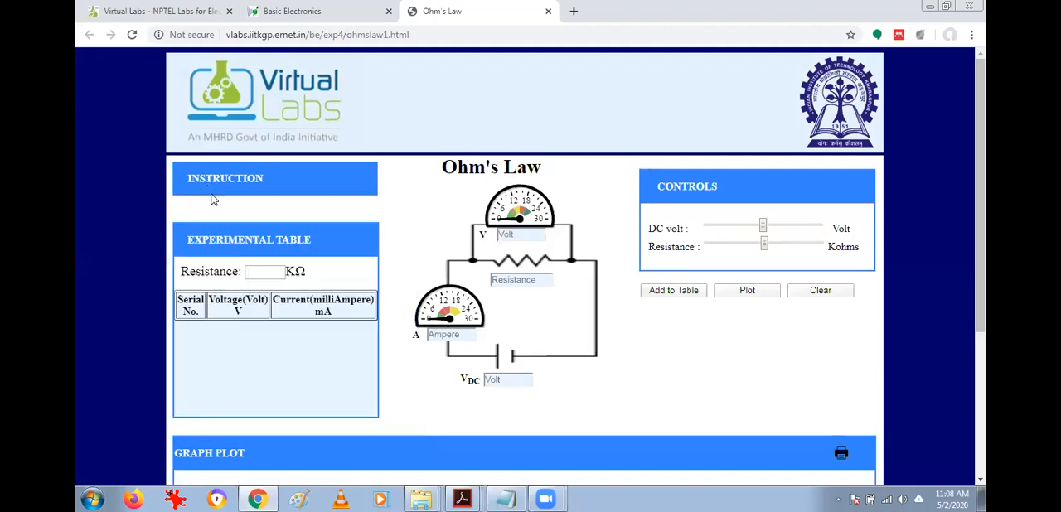
click(213, 179)
click(212, 179)
Look over the Ohm's Law simulation page, from the circuit, experimental table and controls to the Graph Plot area.
scroll(712, 315, down, 3)
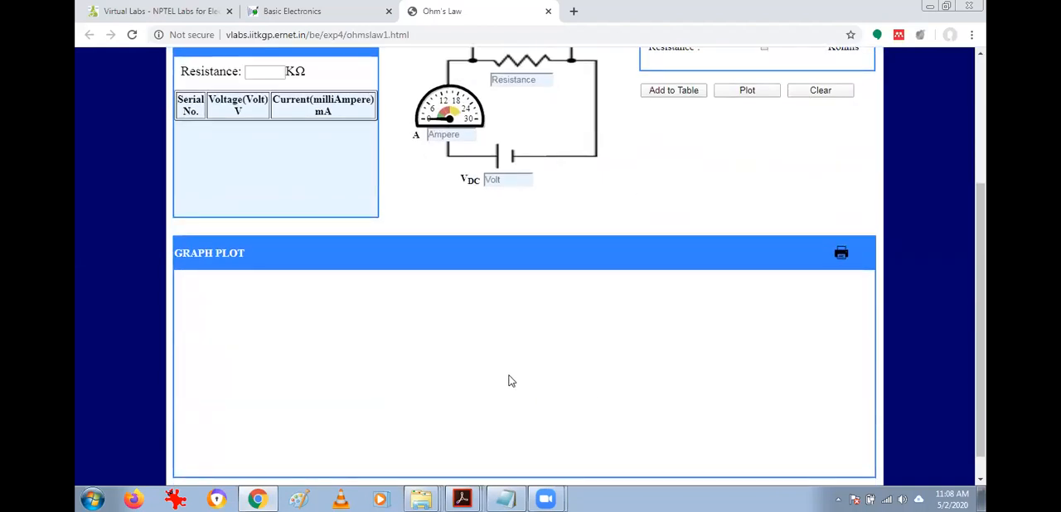
scroll(665, 303, down, 1)
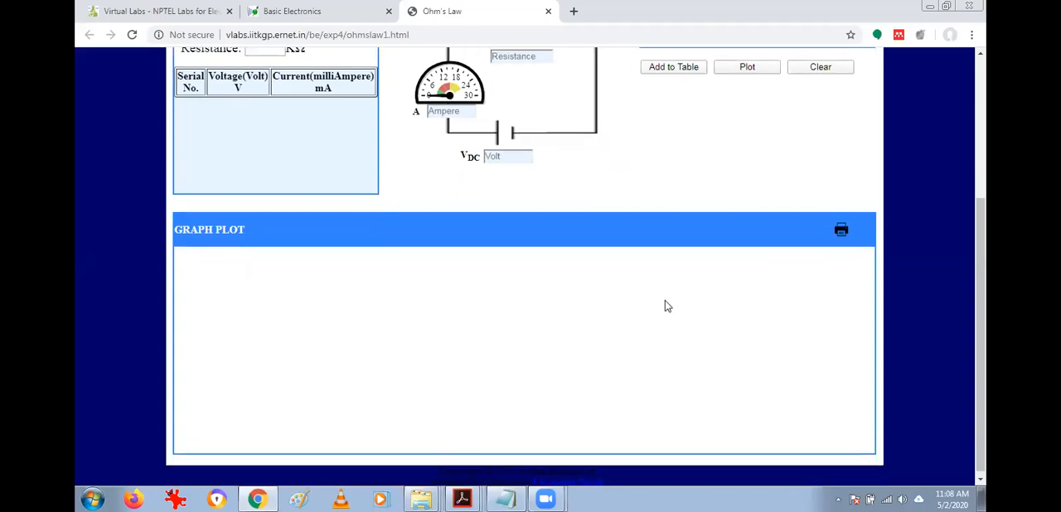
scroll(667, 307, up, 2)
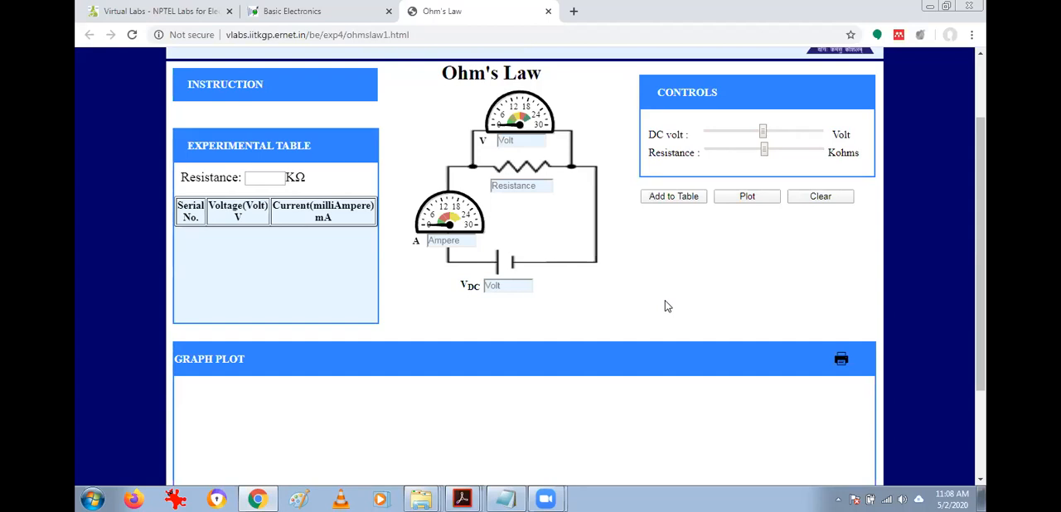
scroll(668, 303, up, 2)
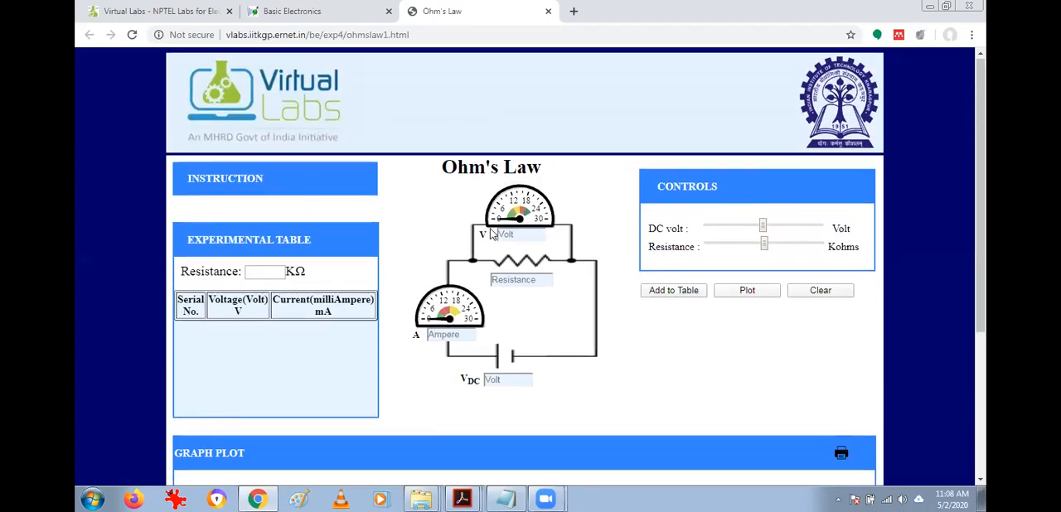
scroll(494, 271, down, 3)
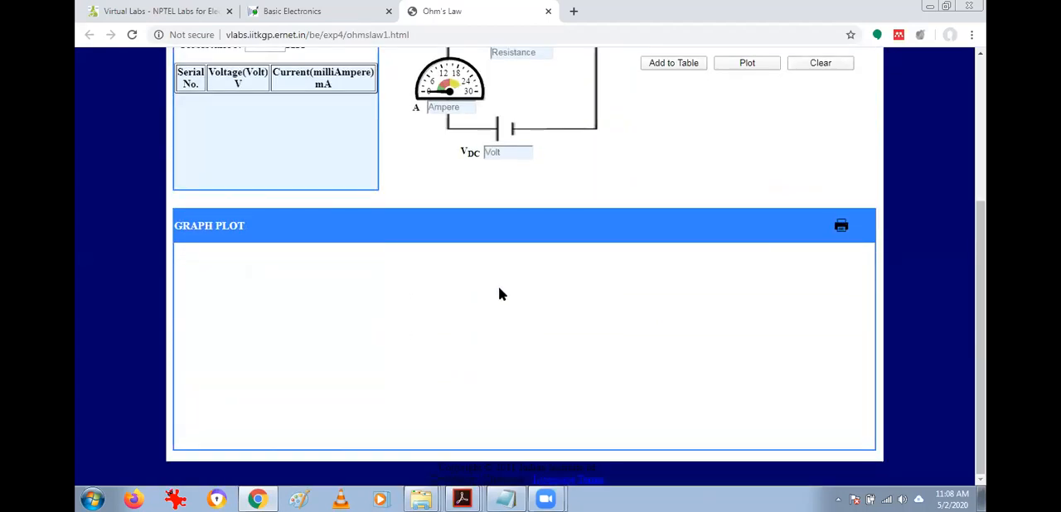
Return to the Basic Electronics Lab home page and open the VI Characteristics of a Diode experiment from its list of experiments.
scroll(499, 294, up, 3)
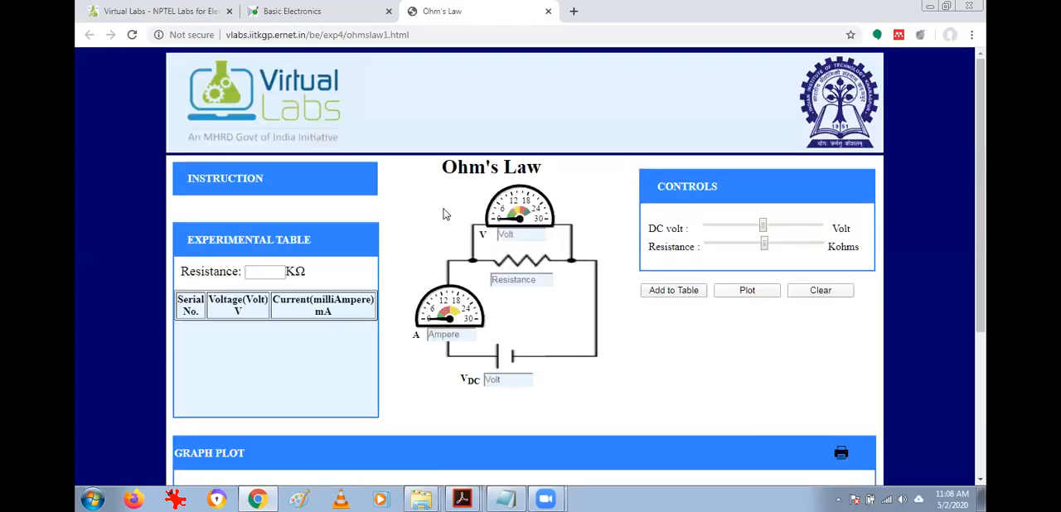
click(290, 8)
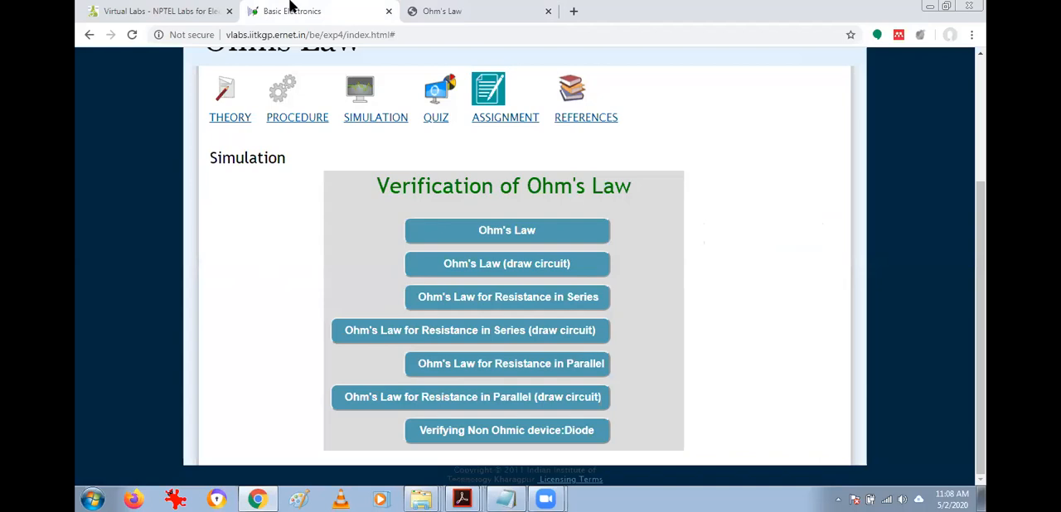
scroll(279, 154, up, 3)
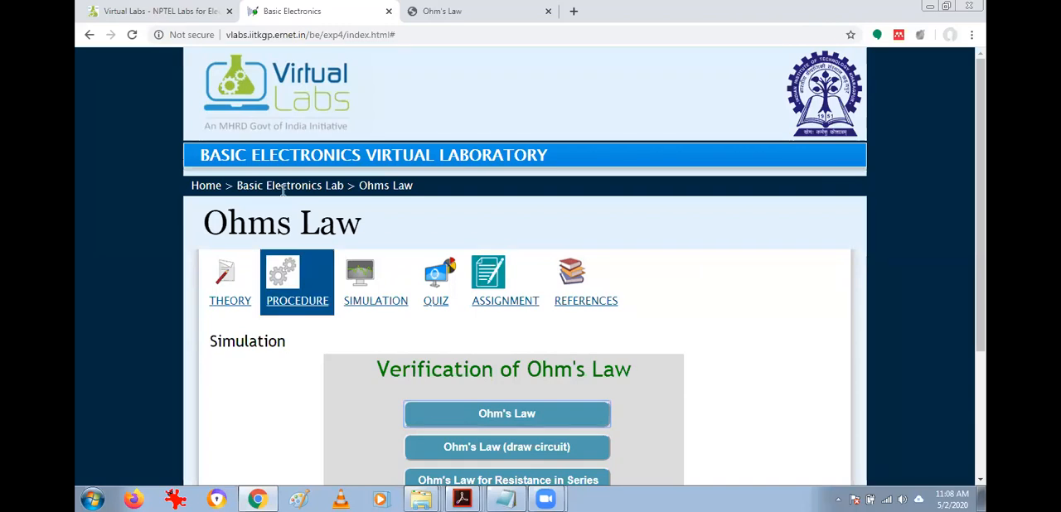
click(497, 14)
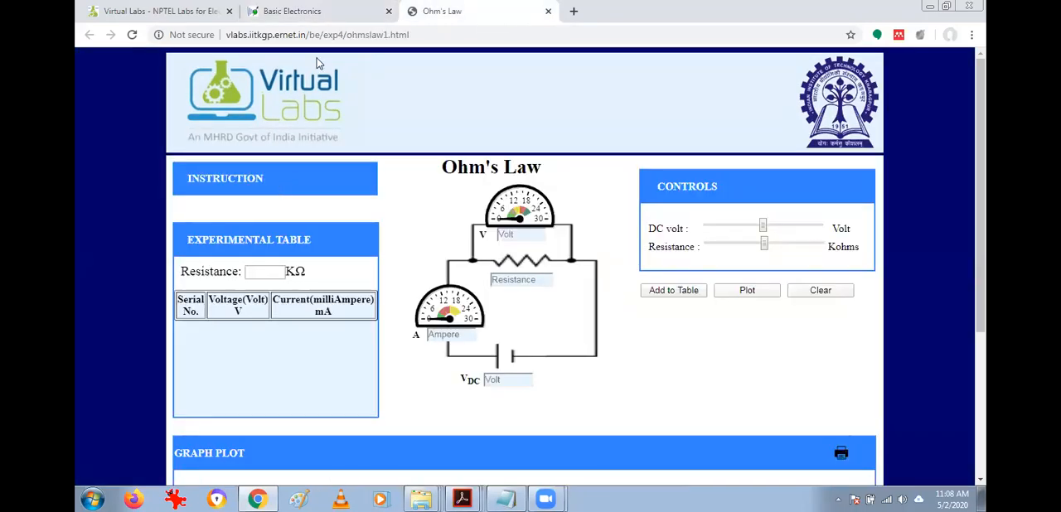
key(ctrl+shift+Tab)
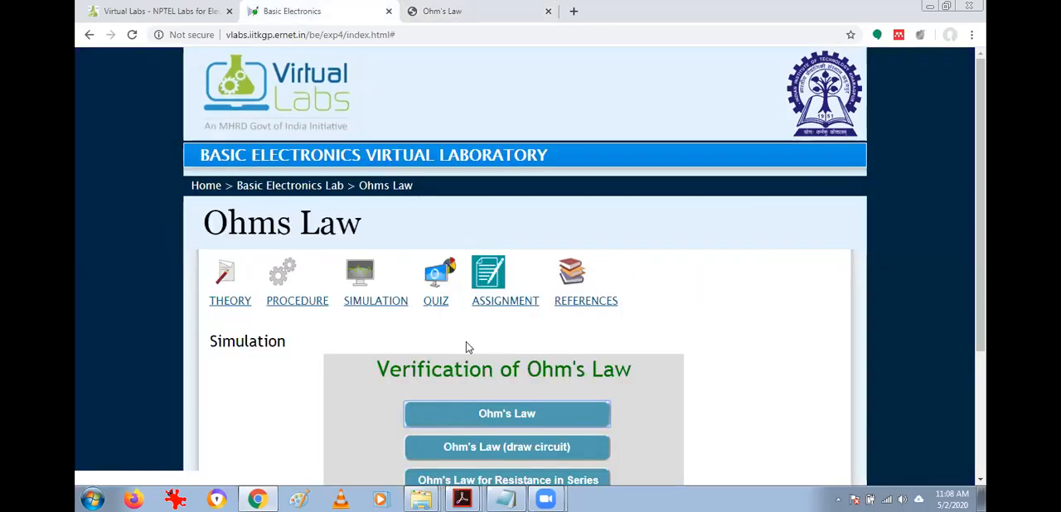
click(304, 188)
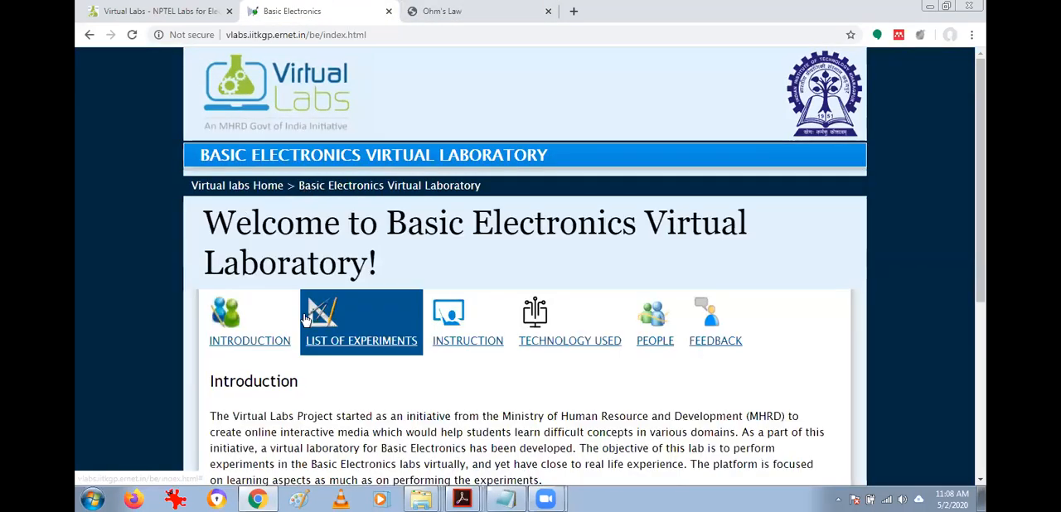
click(374, 295)
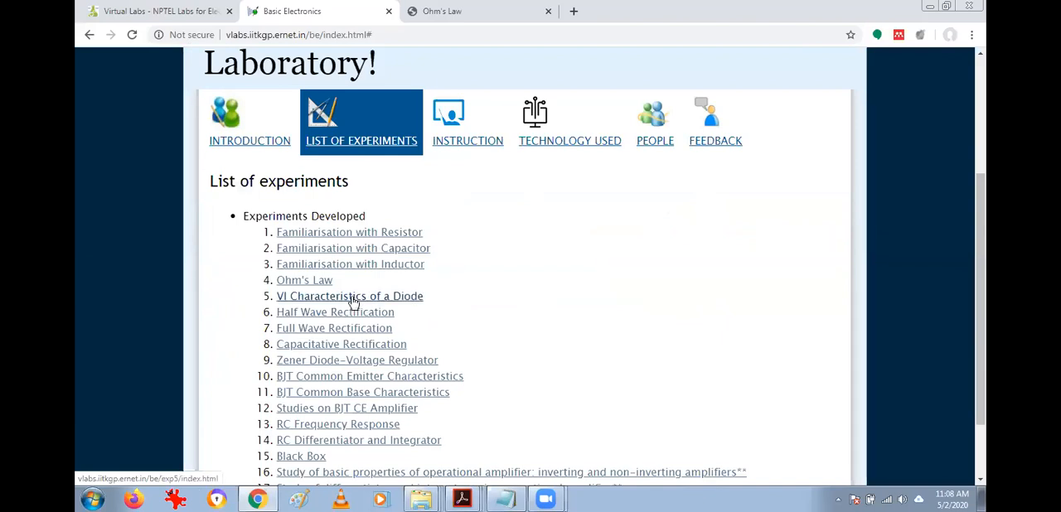
click(352, 300)
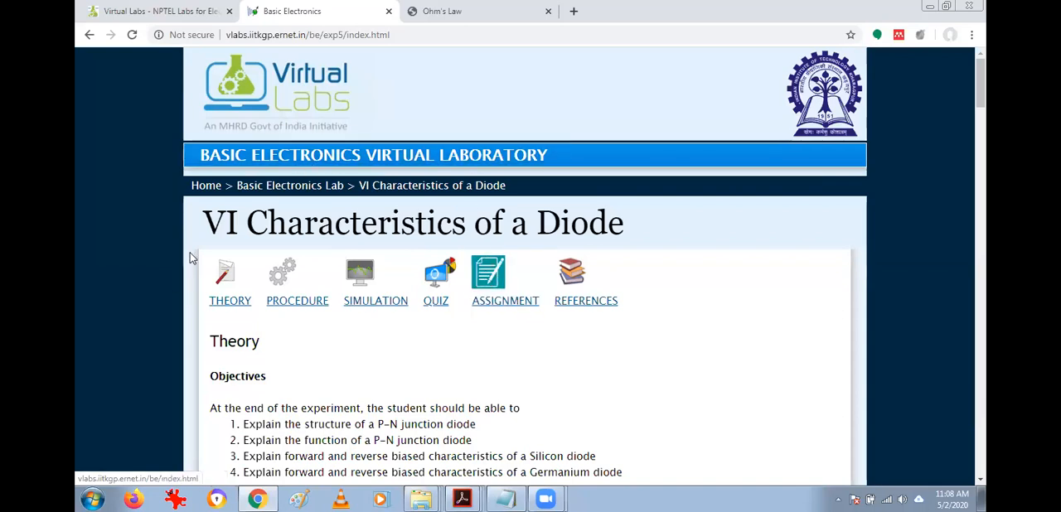
Look over the diode experiment's objectives, the structure of the P-N junction diode, and the forward-bias and reverse-bias theory.
scroll(324, 329, down, 1)
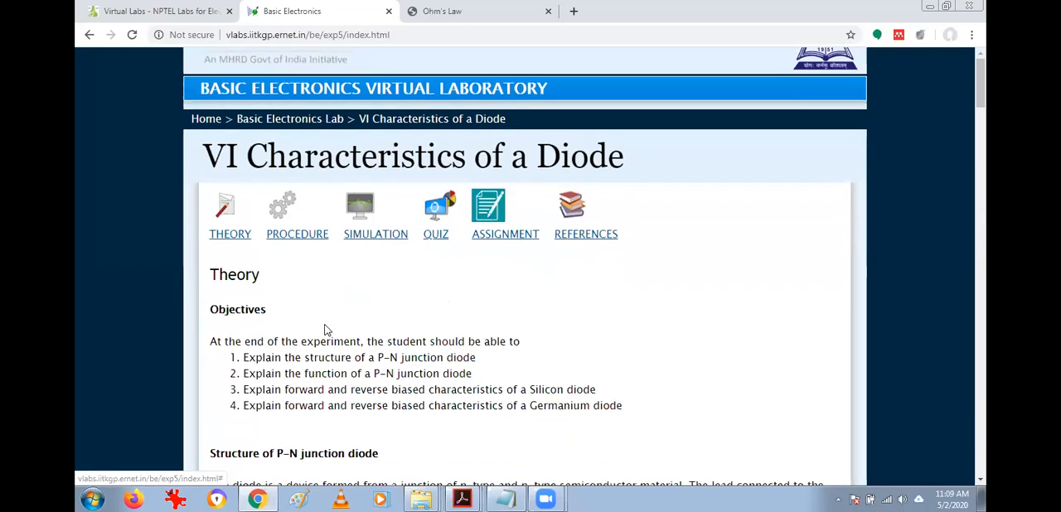
scroll(326, 329, down, 2)
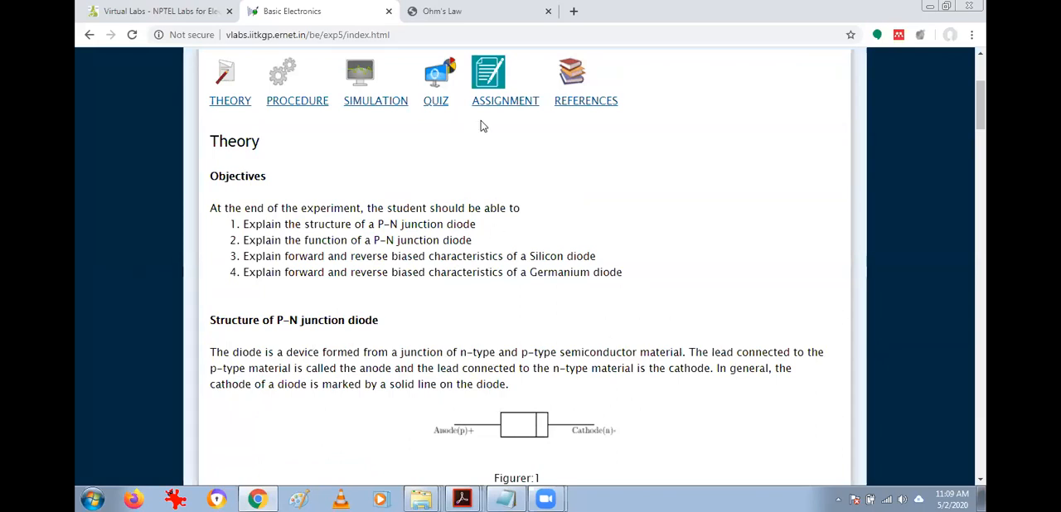
scroll(537, 226, down, 2)
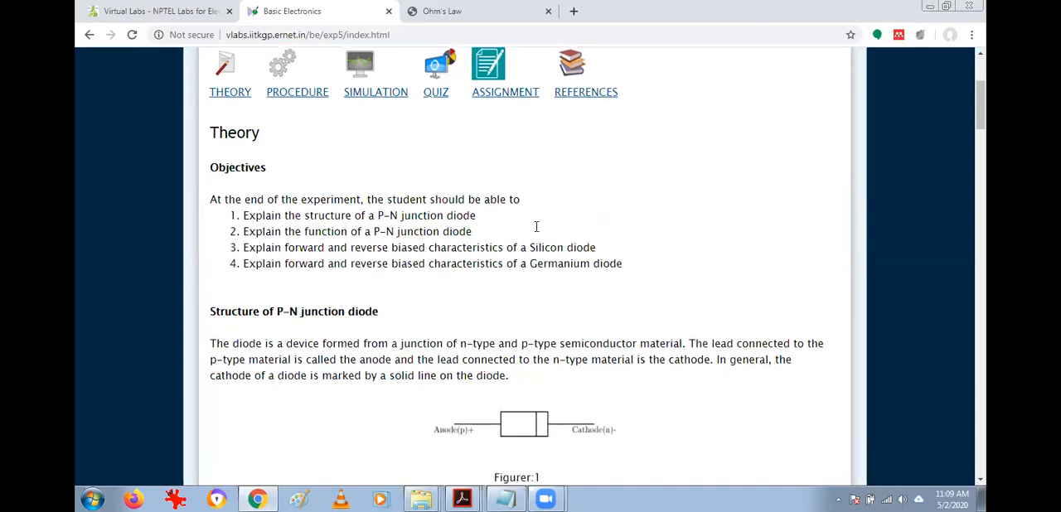
scroll(539, 233, down, 2)
scroll(538, 238, down, 4)
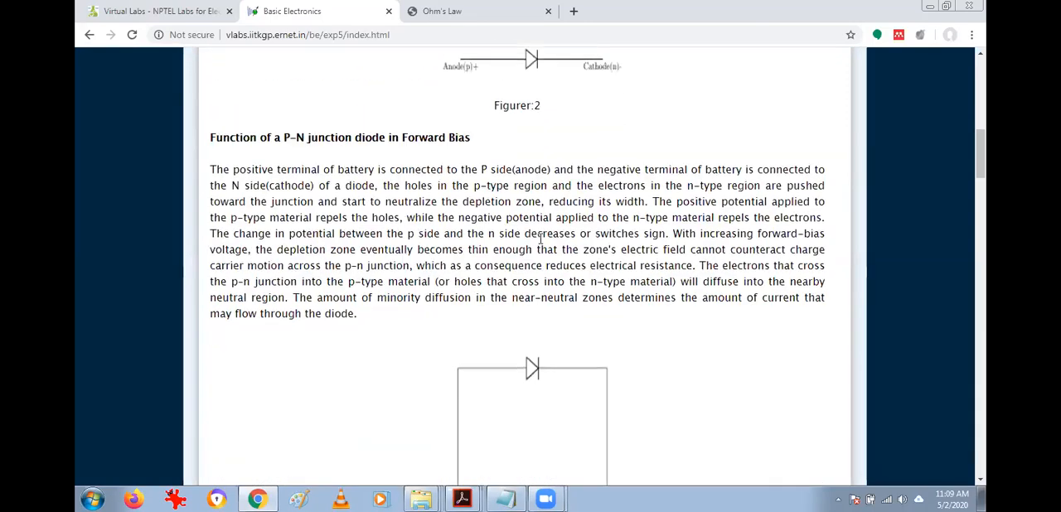
scroll(538, 241, down, 4)
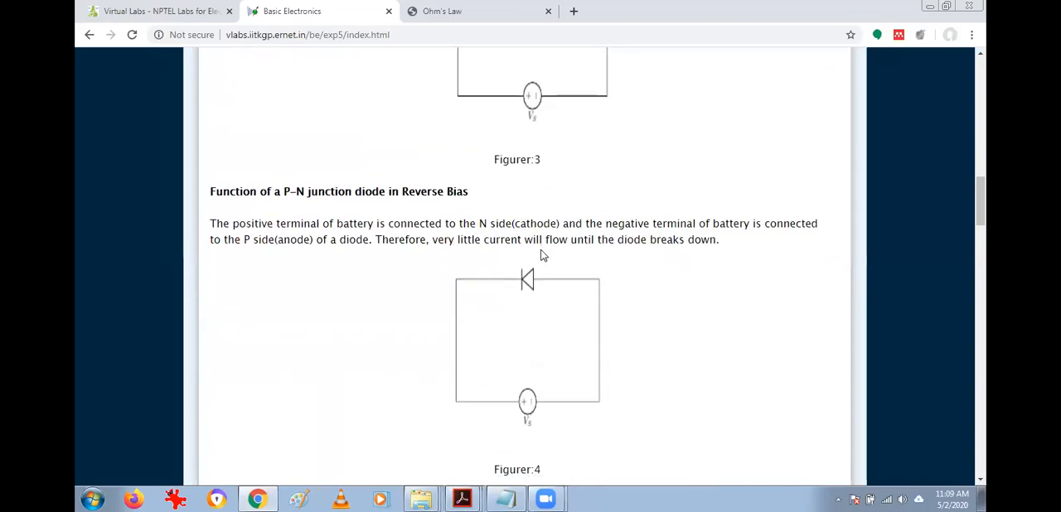
Highlight the Forward Bias and Reverse Bias headings in the theory on the function of a P-N junction diode.
scroll(539, 261, up, 3)
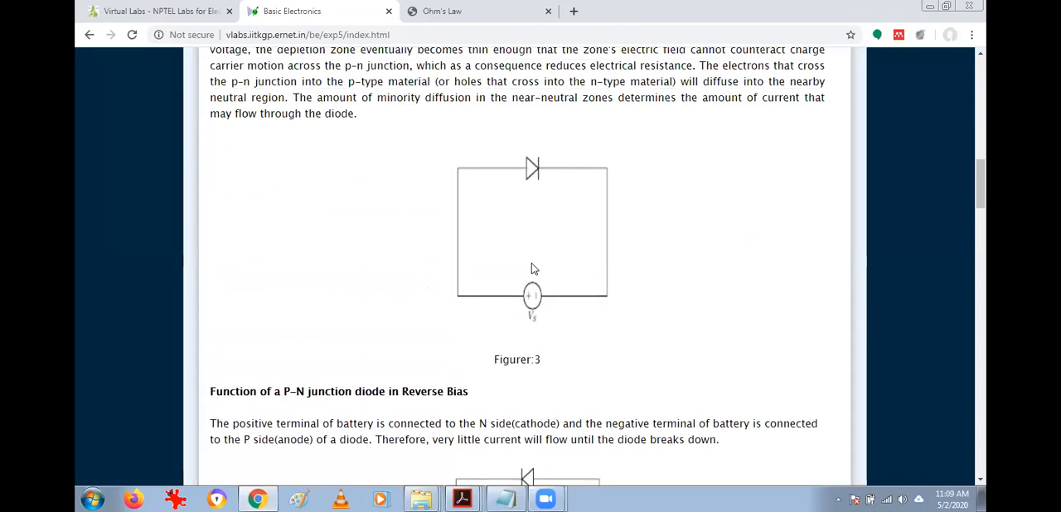
scroll(534, 268, up, 1)
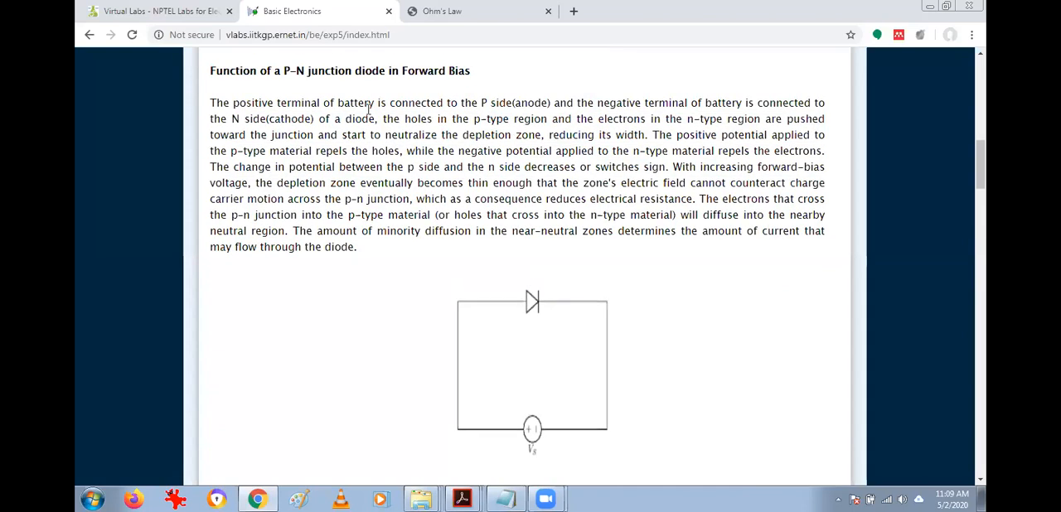
drag(295, 71, 511, 75)
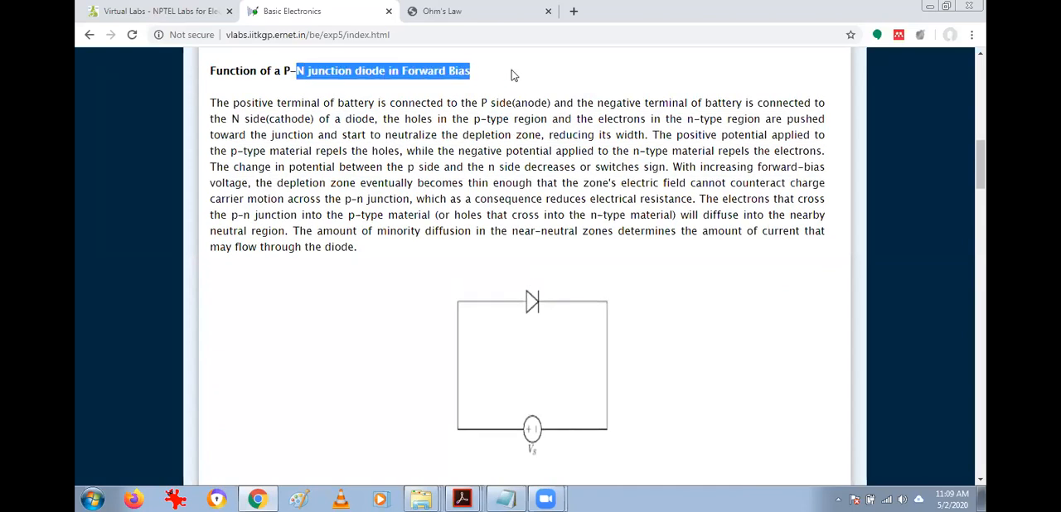
scroll(505, 108, down, 5)
drag(328, 122, 479, 128)
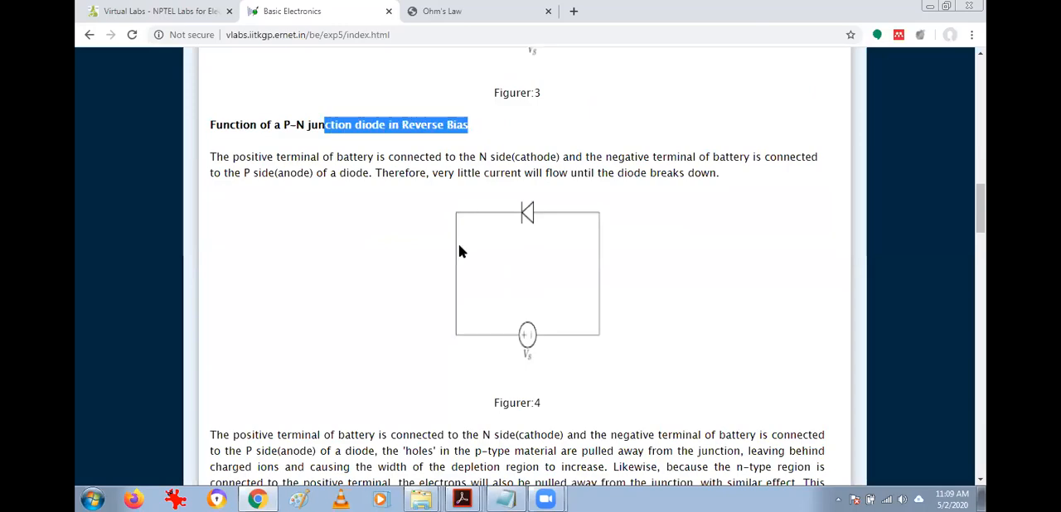
Examine the reverse-bias explanation, the silicon and germanium diode characteristics with their V-I plots, and the start of the Diode Equation section.
scroll(460, 247, down, 1)
scroll(460, 247, down, 1)
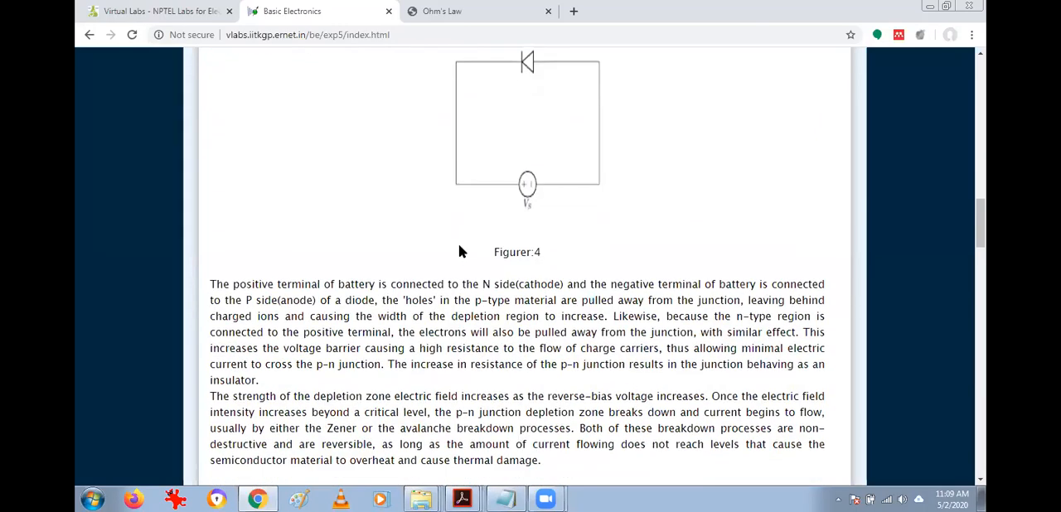
scroll(458, 252, down, 3)
scroll(461, 247, down, 1)
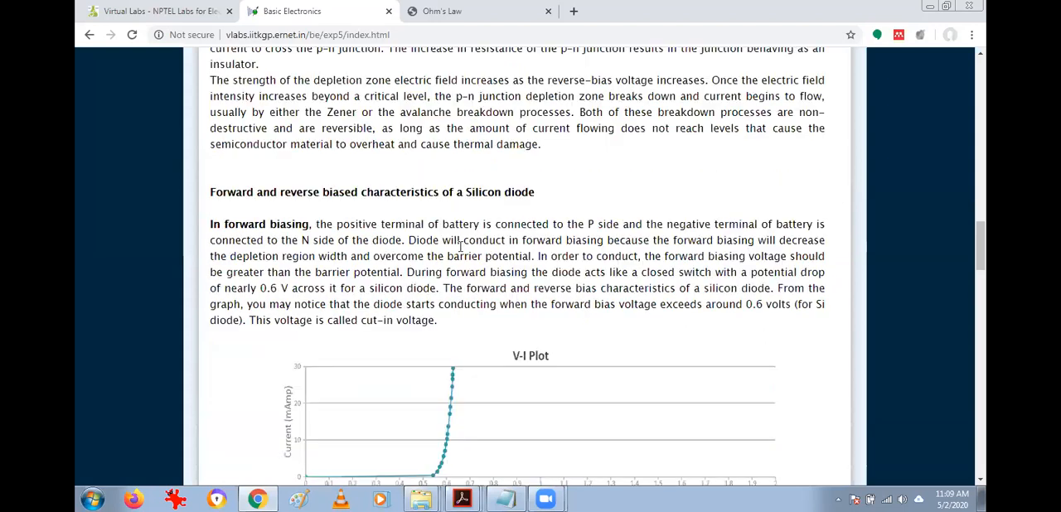
scroll(460, 246, down, 2)
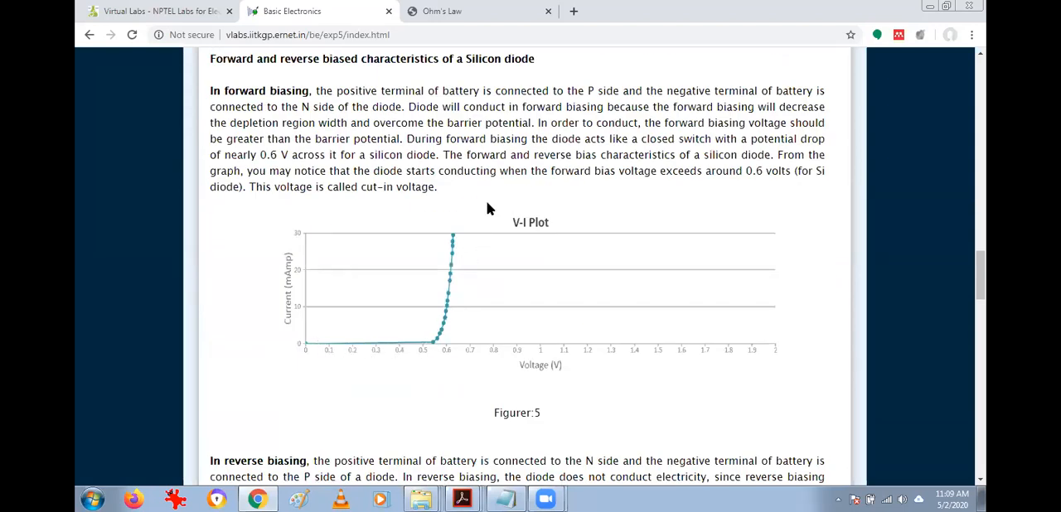
scroll(486, 277, down, 3)
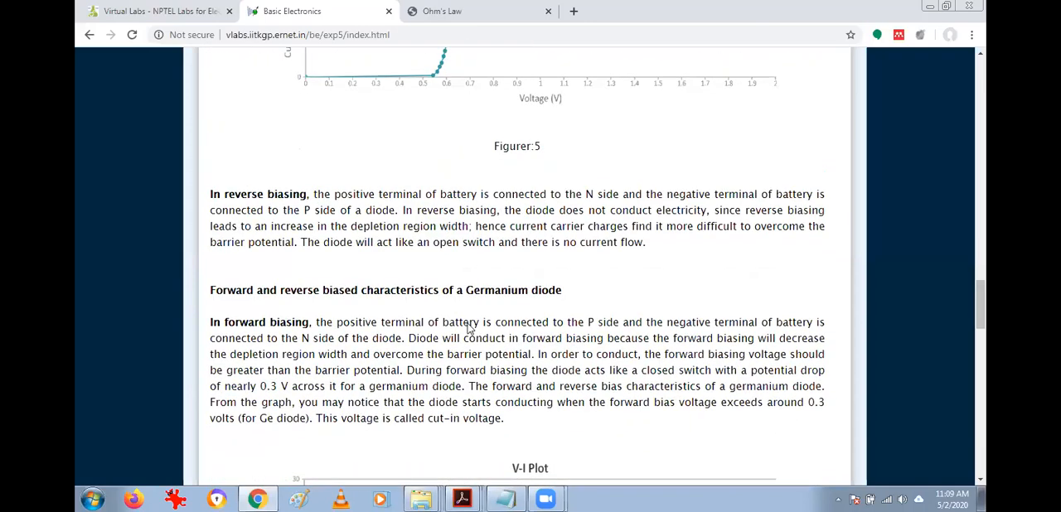
scroll(378, 347, down, 3)
scroll(633, 343, down, 2)
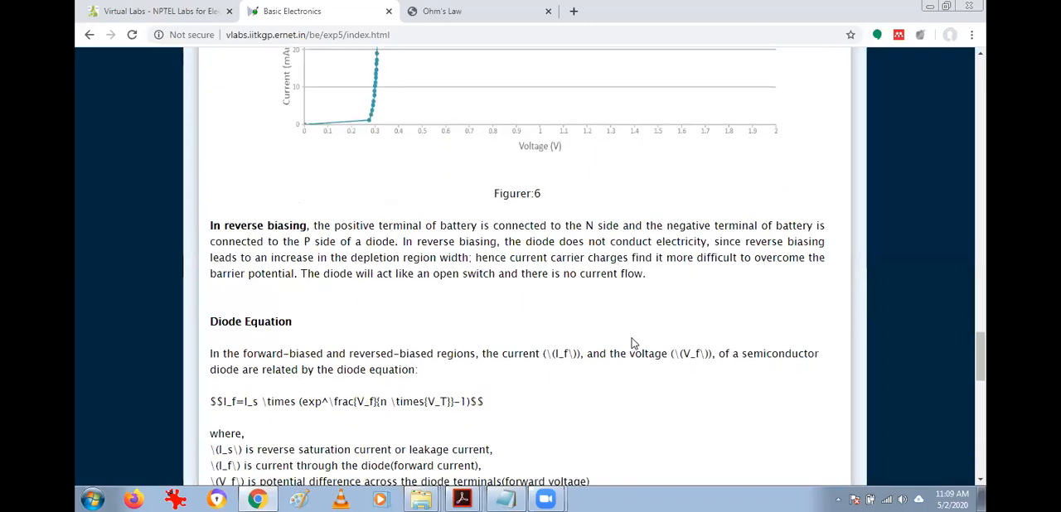
Compare the V-I plots and biasing text of the silicon and germanium diodes, and skim the theory through to the diode models.
scroll(630, 343, up, 7)
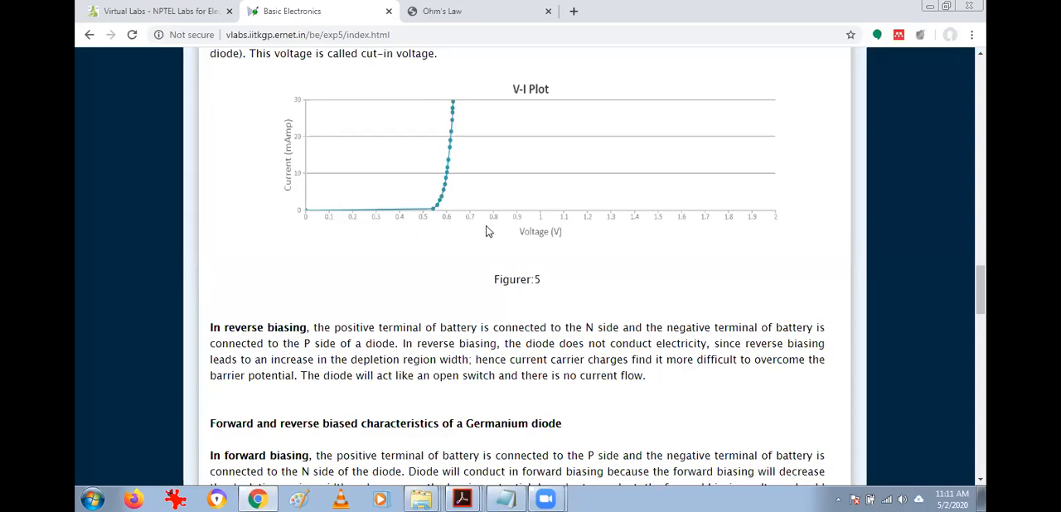
scroll(430, 275, up, 2)
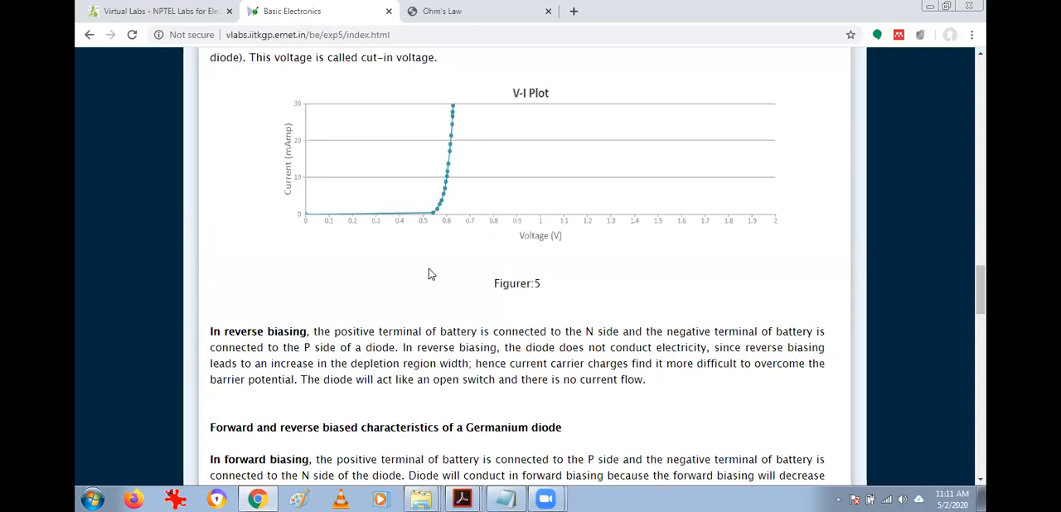
scroll(431, 274, up, 2)
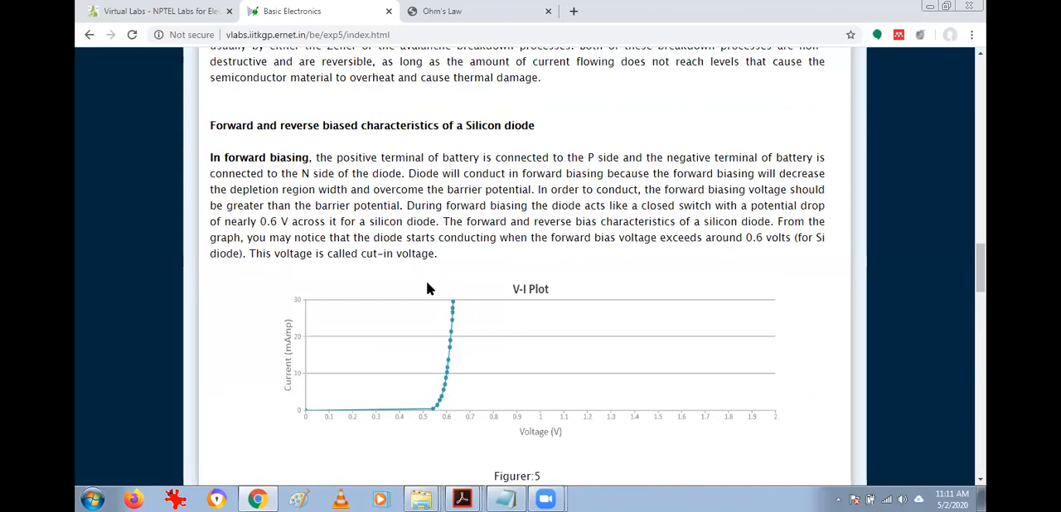
scroll(429, 287, down, 3)
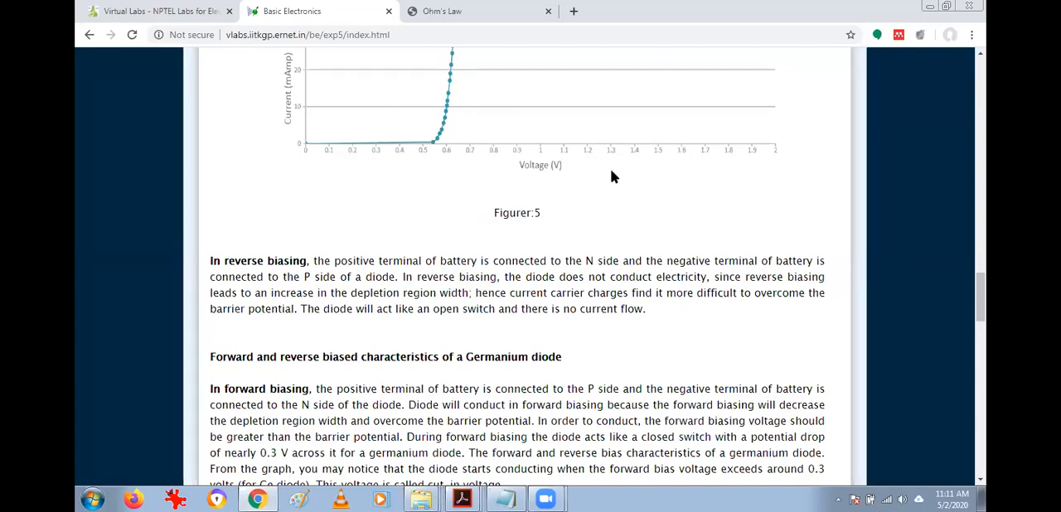
scroll(332, 206, up, 1)
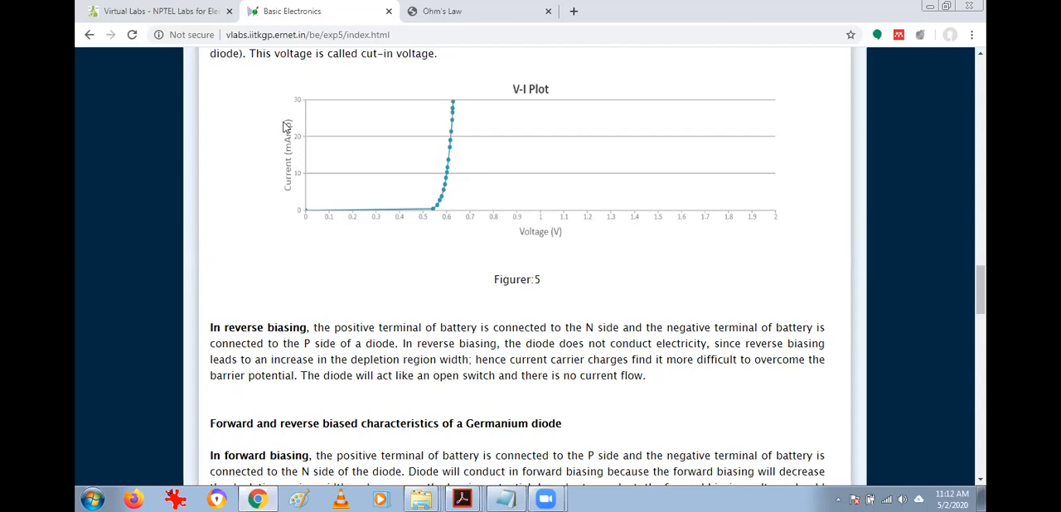
scroll(458, 272, down, 3)
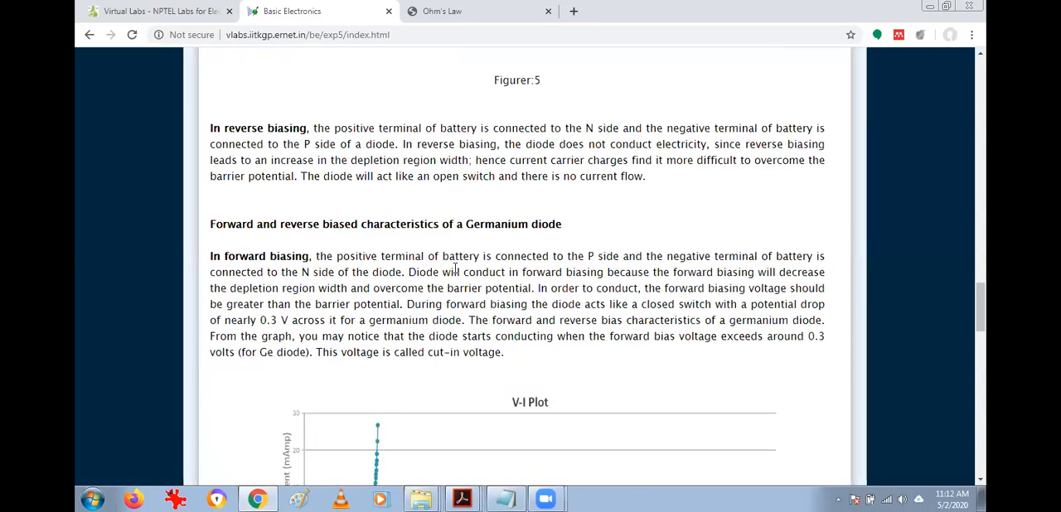
scroll(455, 268, down, 5)
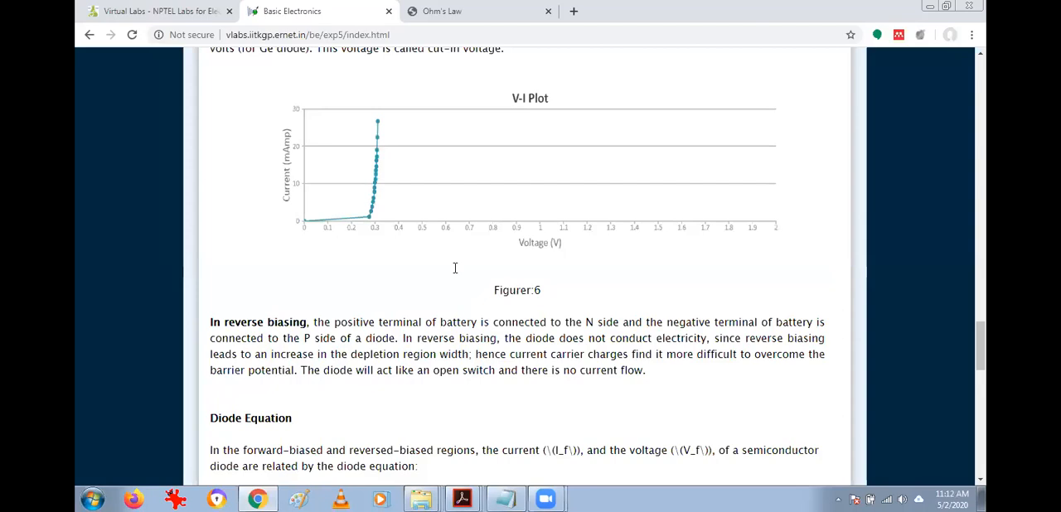
scroll(455, 268, up, 7)
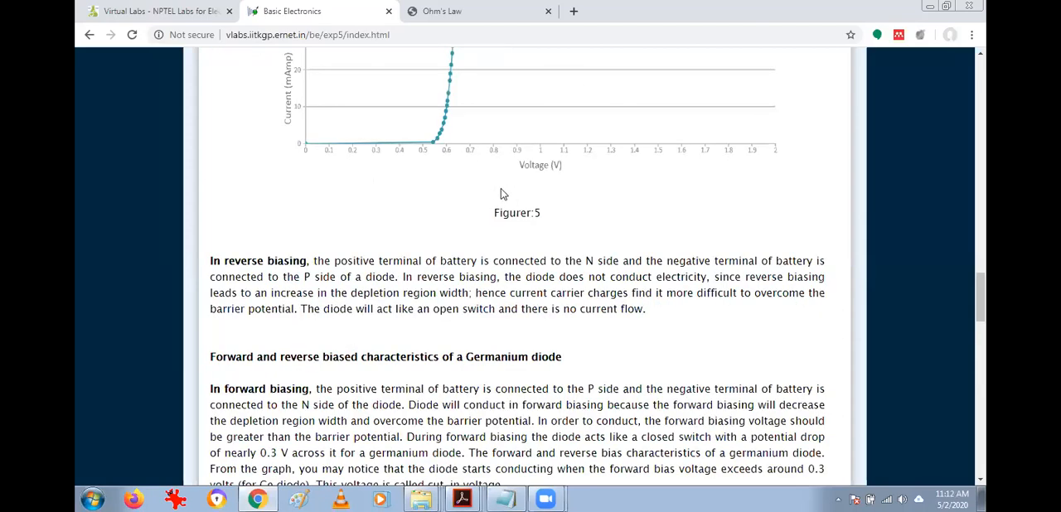
scroll(500, 194, down, 10)
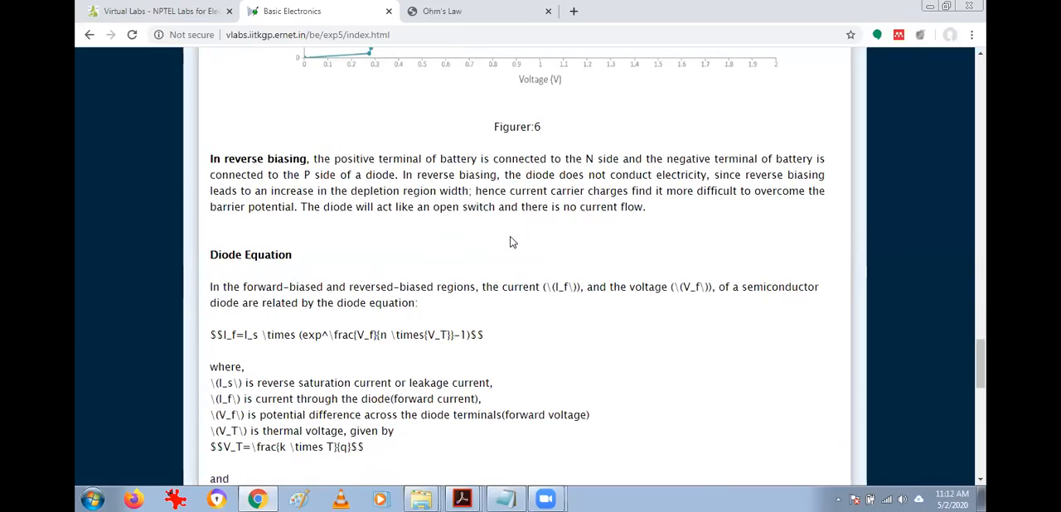
scroll(512, 242, down, 12)
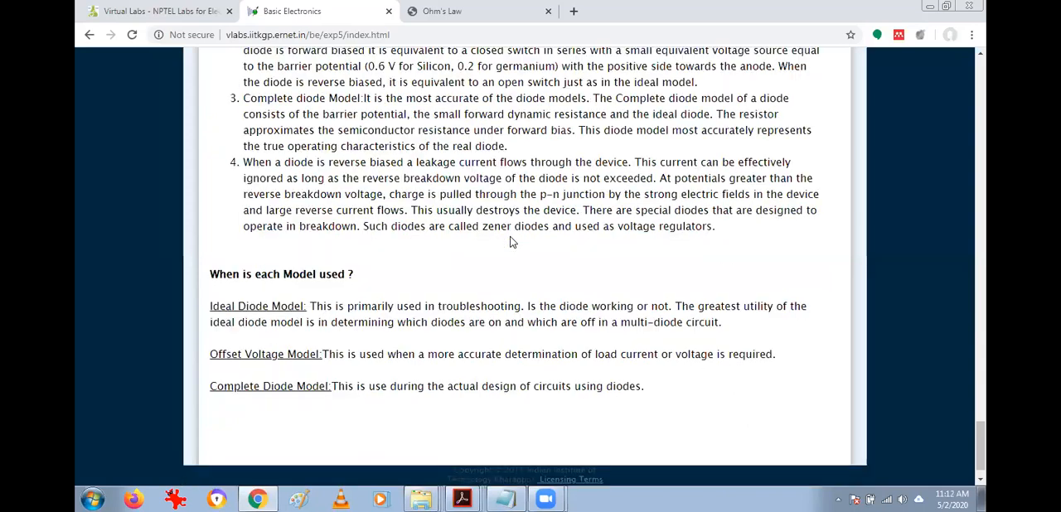
Open the diode experiment's Procedure section and look over the Forward Bias-Si Diode steps and circuit figure.
scroll(511, 242, up, 20)
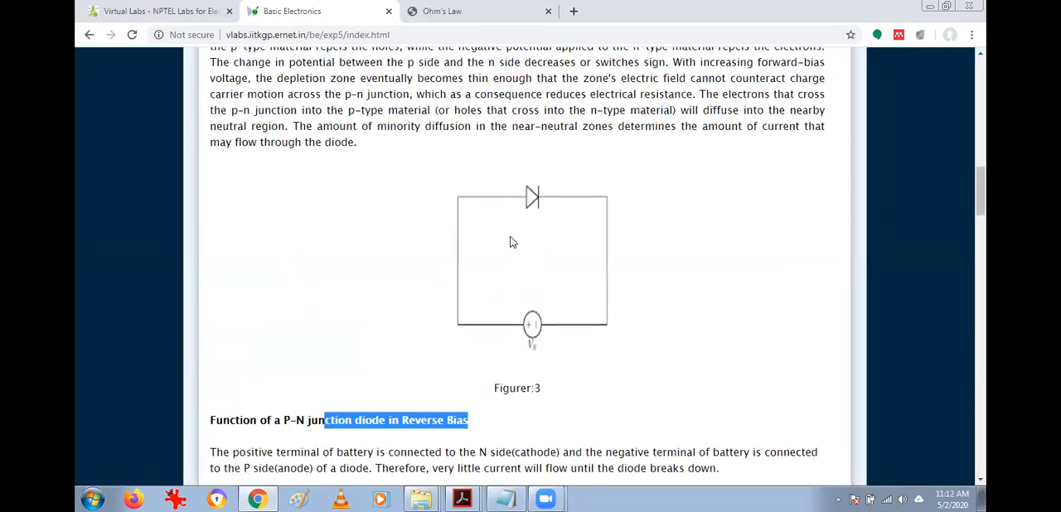
scroll(511, 242, up, 5)
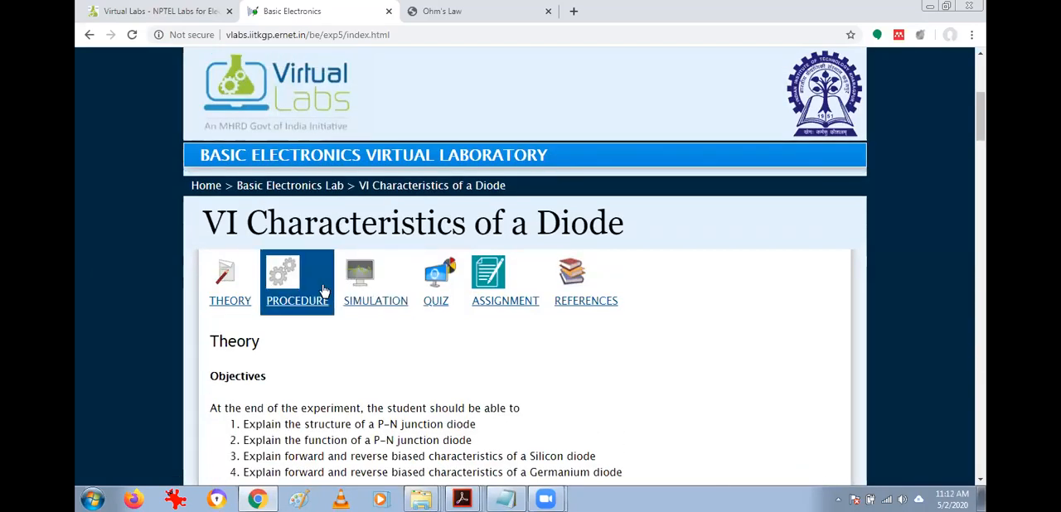
click(322, 290)
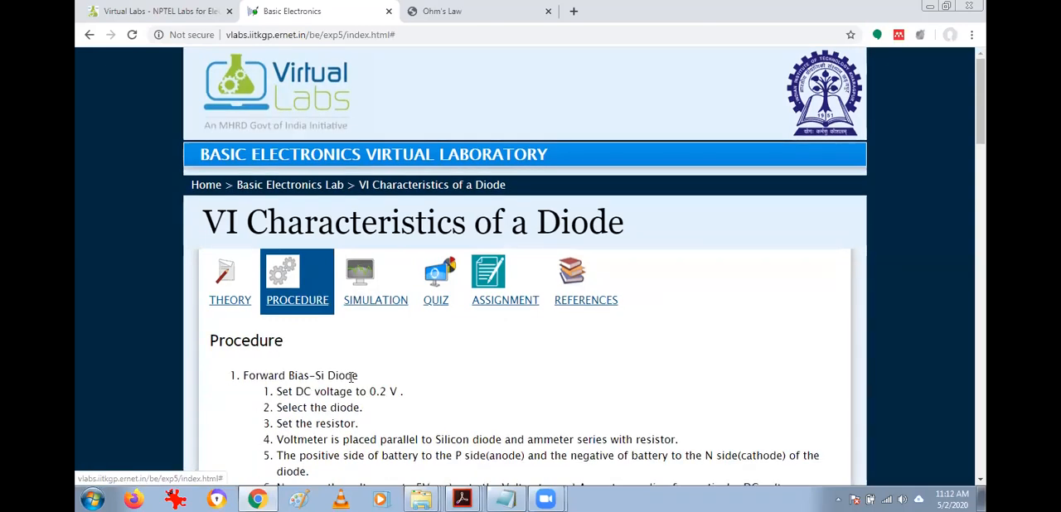
scroll(352, 377, down, 2)
scroll(341, 261, down, 4)
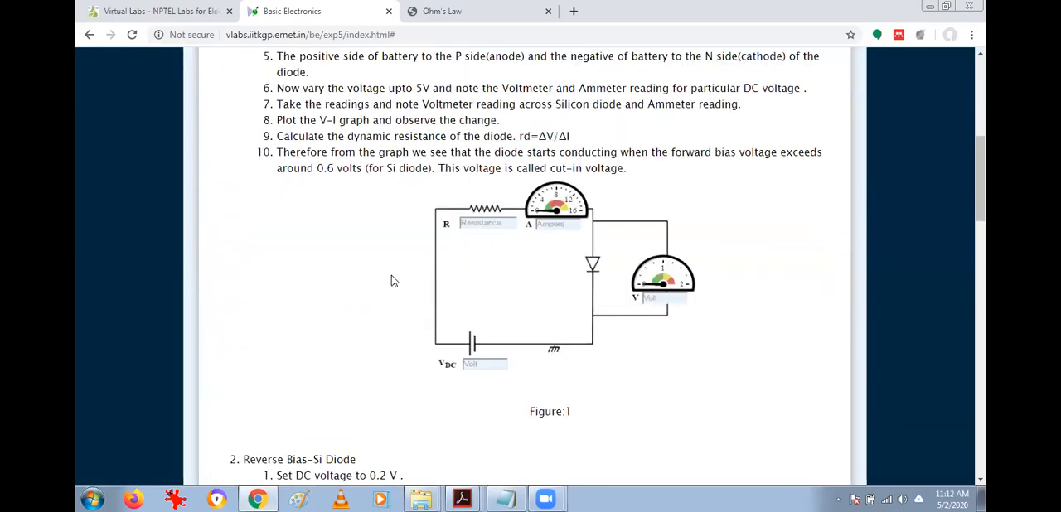
Highlight the "Set DC voltage to 0.2 V" and "Select the diode" steps of the Forward Bias-Si Diode procedure.
scroll(458, 253, up, 2)
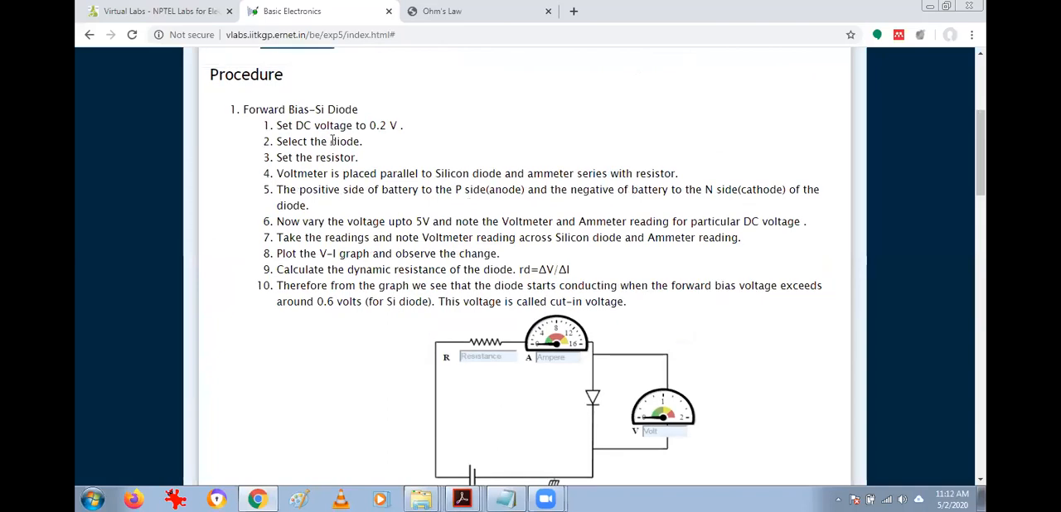
drag(288, 125, 399, 127)
mouse_move(282, 142)
mouse_down()
mouse_move(379, 151)
mouse_move(283, 139)
mouse_up()
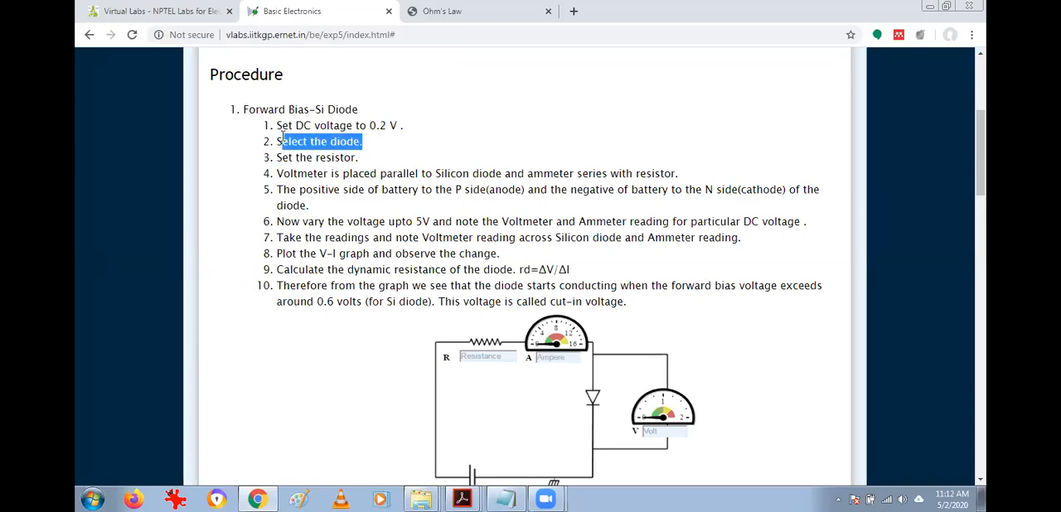
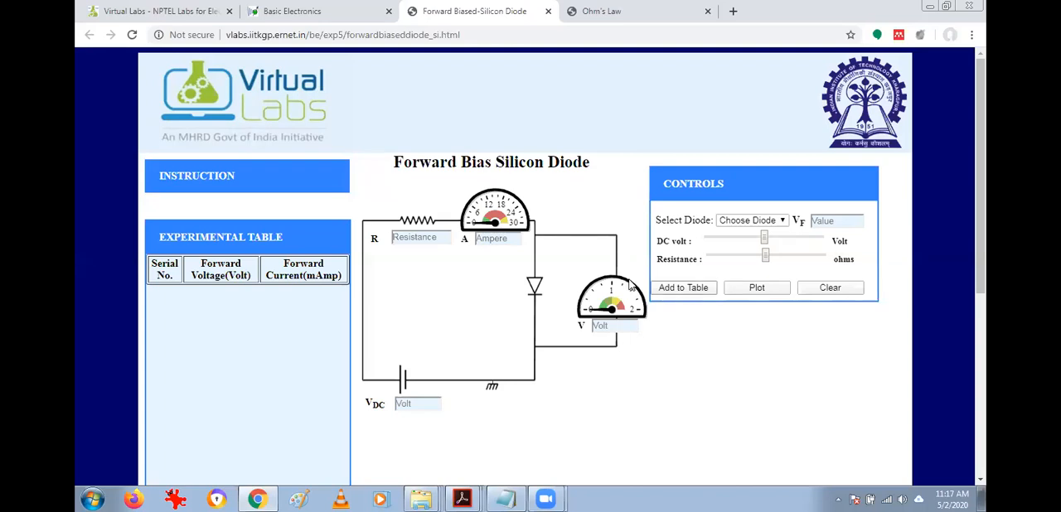
Set the forward-bias circuit's DC voltage to 0.2 V and select diode 1N4001, highlighting its forward voltage value.
mouse_move(198, 176)
click(413, 402)
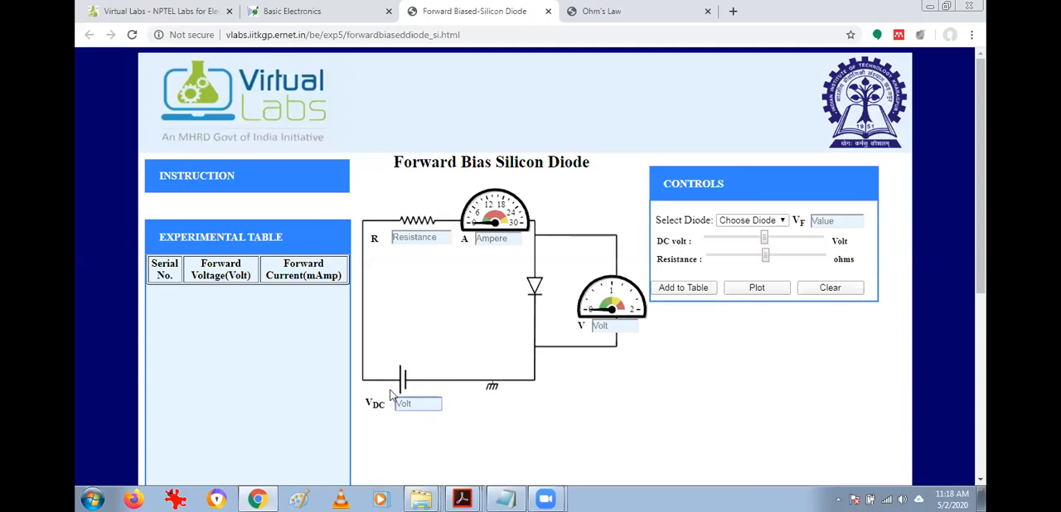
drag(763, 242, 706, 240)
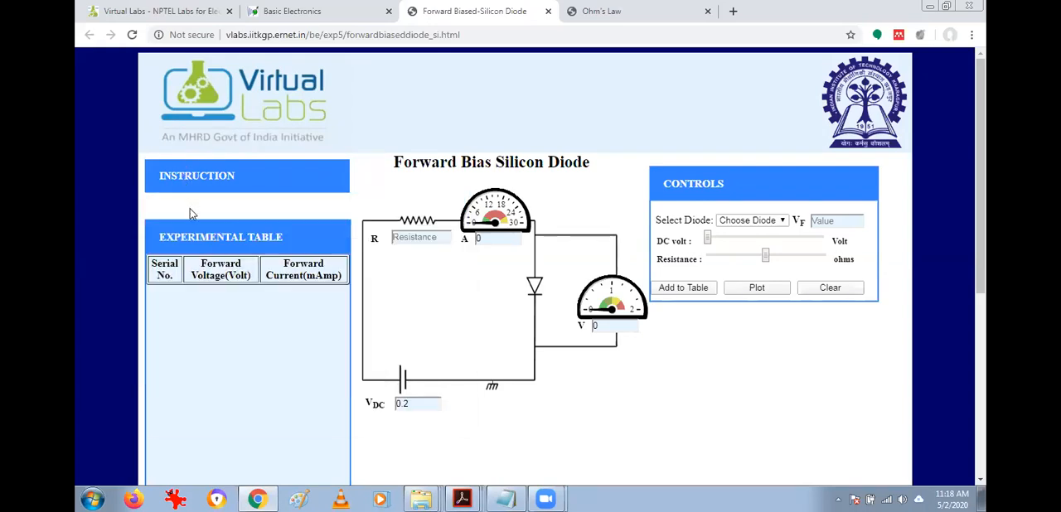
click(751, 221)
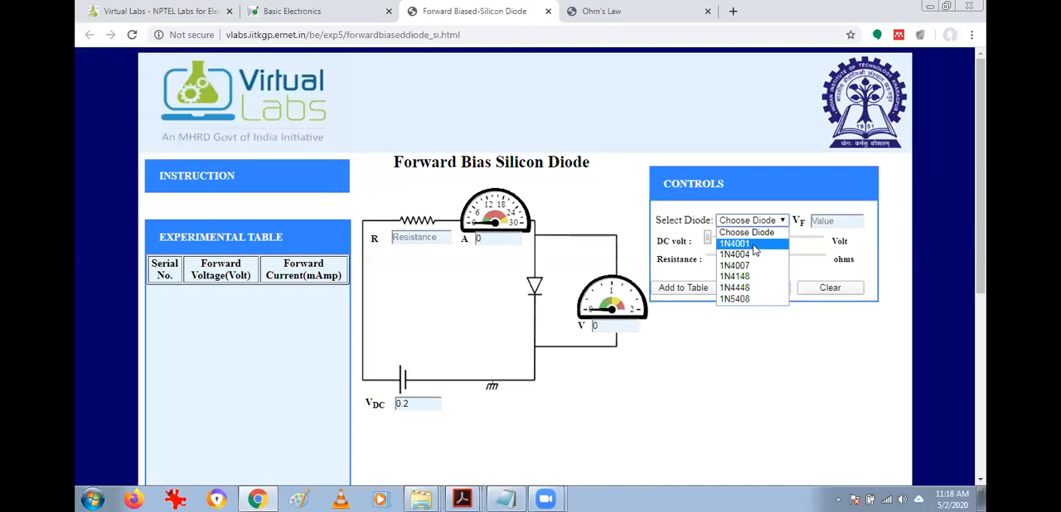
click(755, 246)
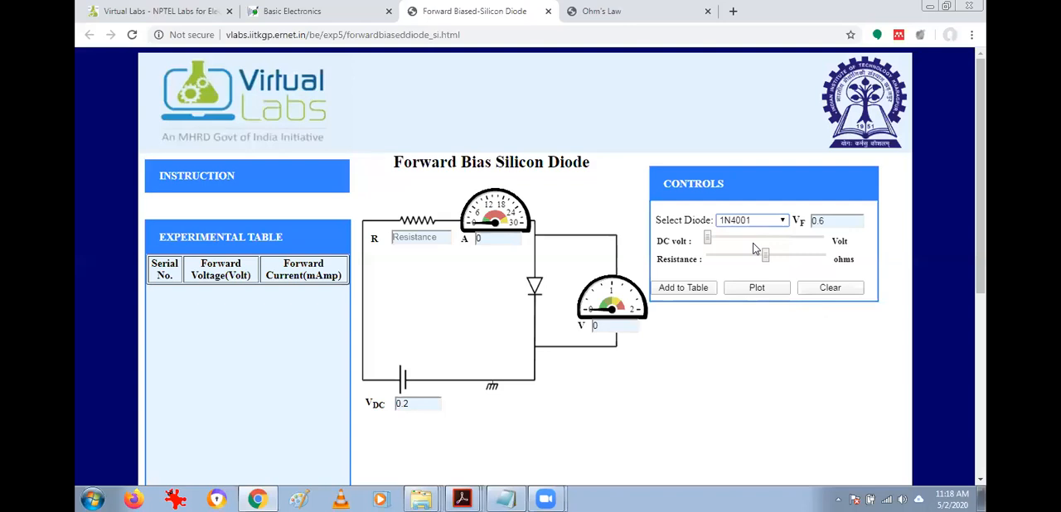
drag(840, 220, 805, 217)
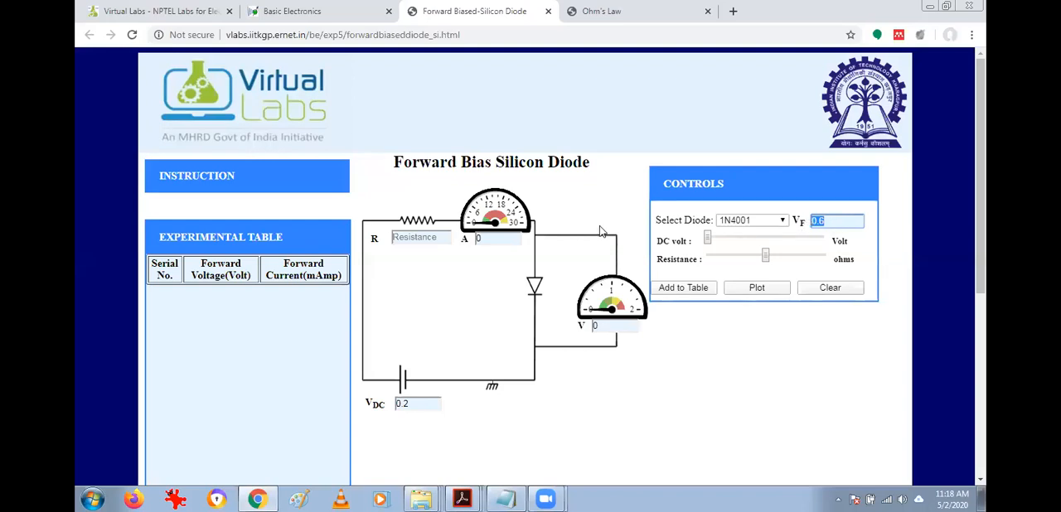
Set the resistance in the forward-bias silicon diode circuit to 1010 ohms.
click(200, 176)
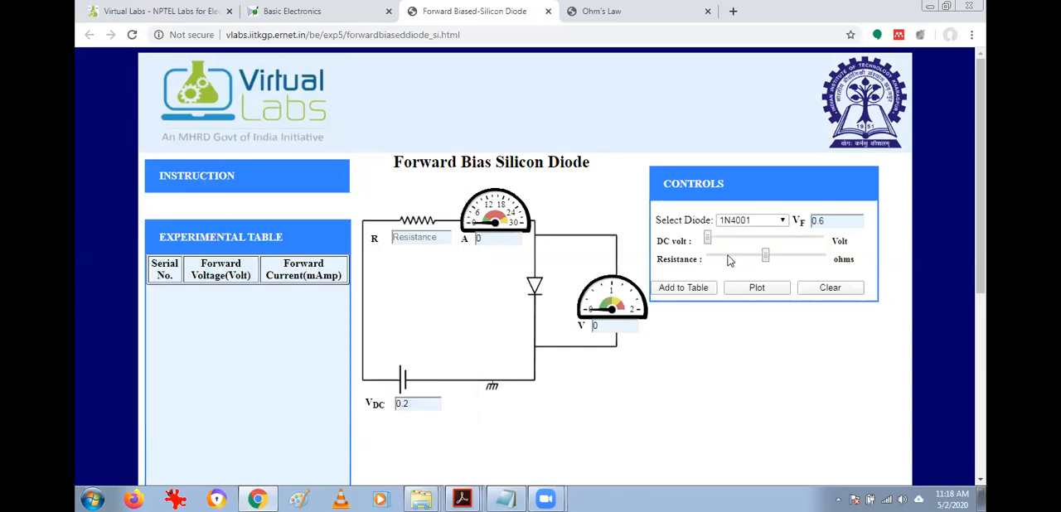
drag(768, 255, 761, 258)
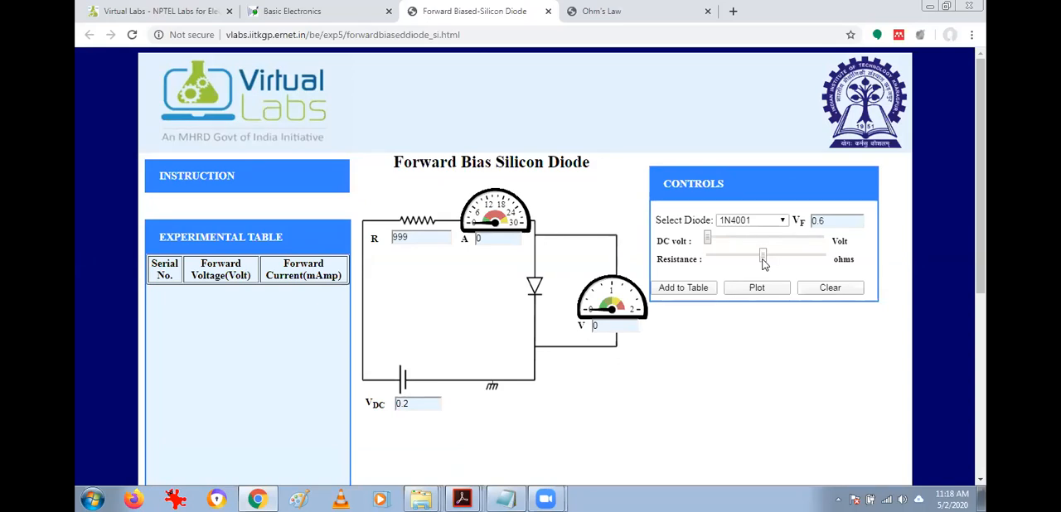
drag(764, 264, 767, 258)
Read through the experiment's instructions for wiring the circuit, varying the voltage and plotting the V-I graph.
click(183, 176)
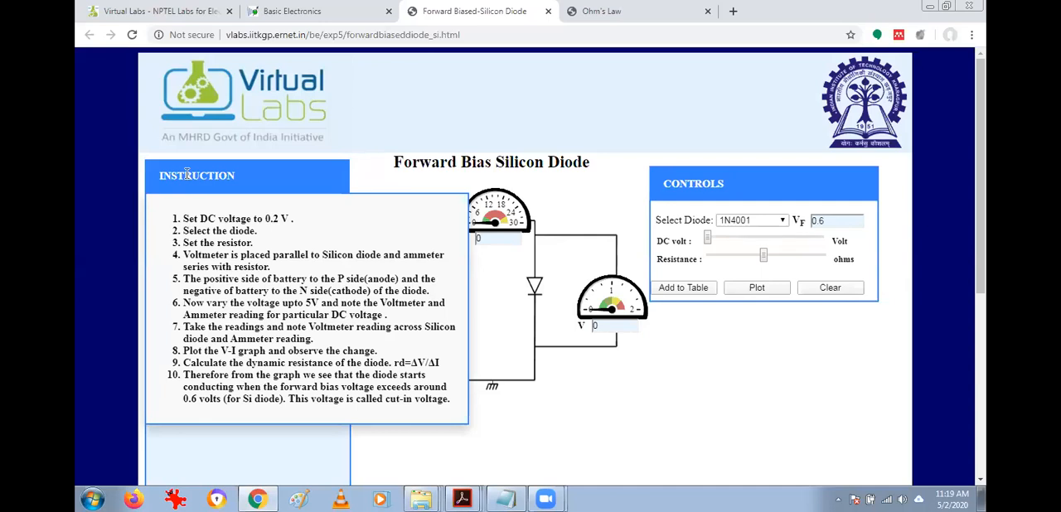
click(186, 174)
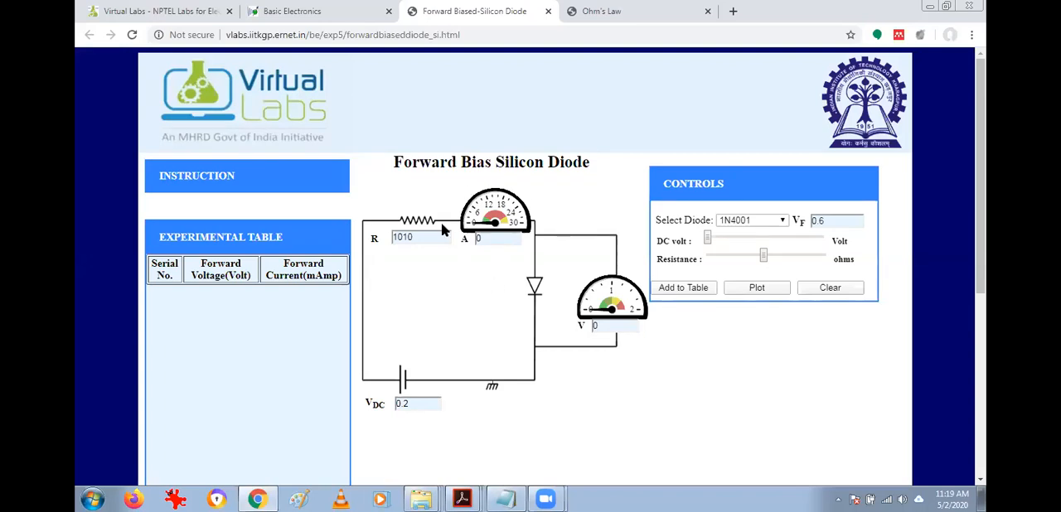
click(184, 178)
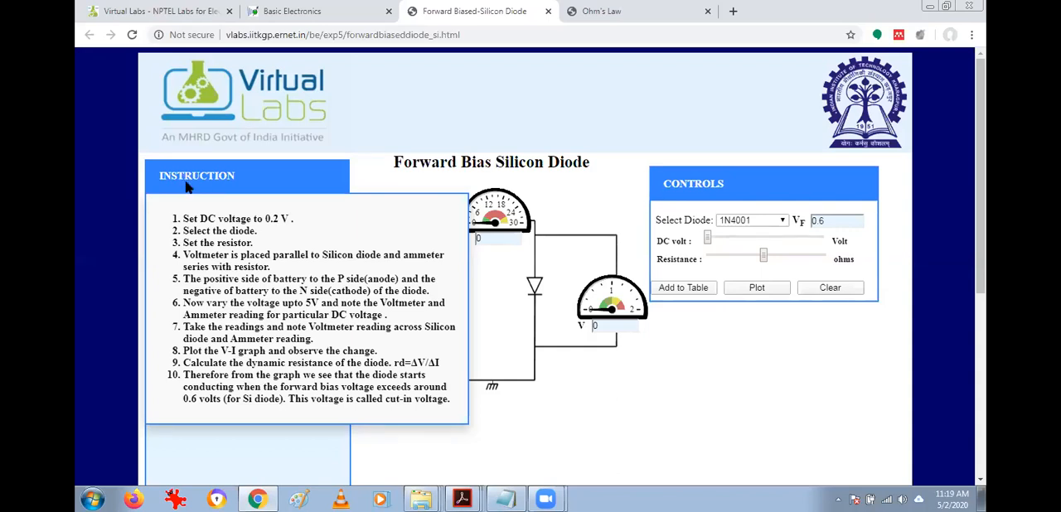
click(188, 185)
click(193, 181)
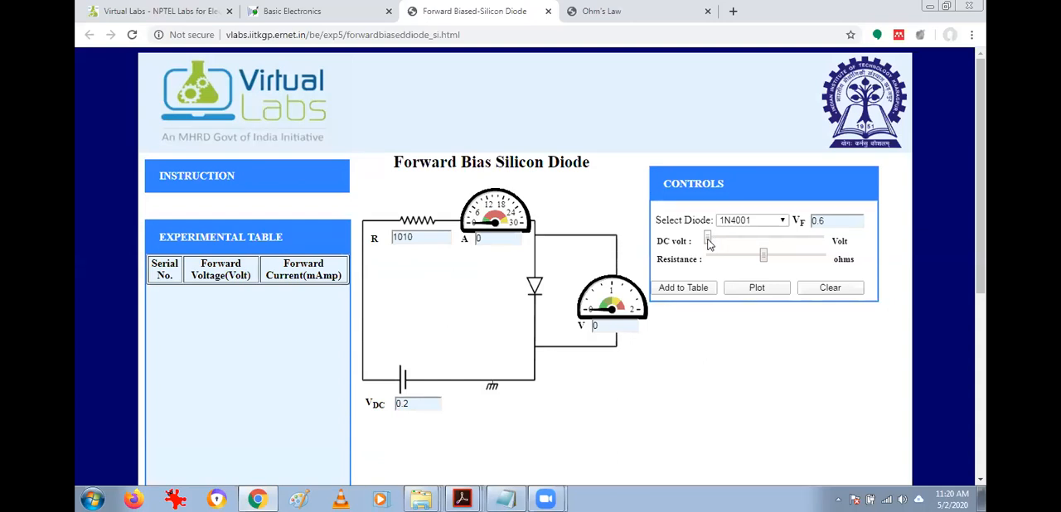
Record readings in the experimental table at DC voltages of 0.4 V and 0.7 V, and highlight the second reading.
drag(709, 242, 714, 241)
click(686, 289)
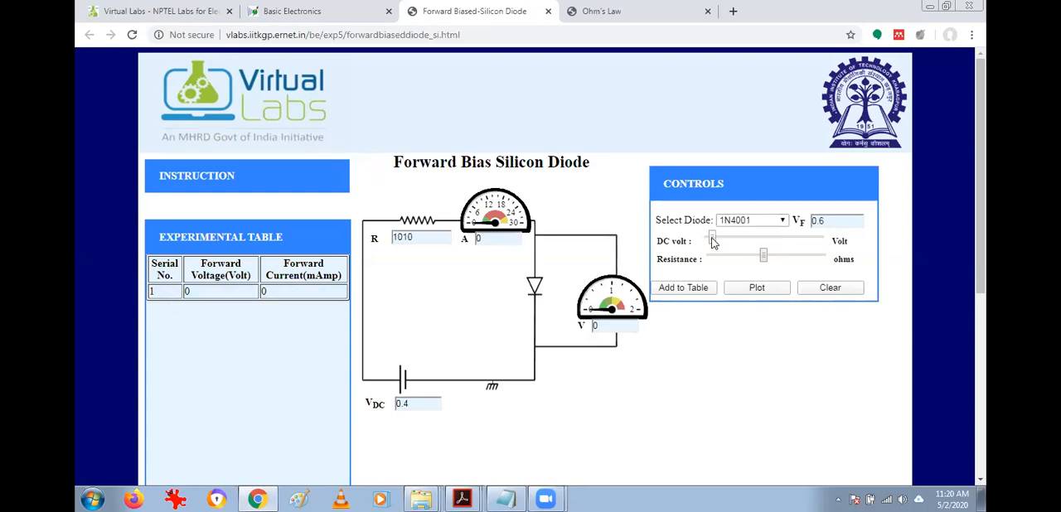
drag(712, 241, 723, 241)
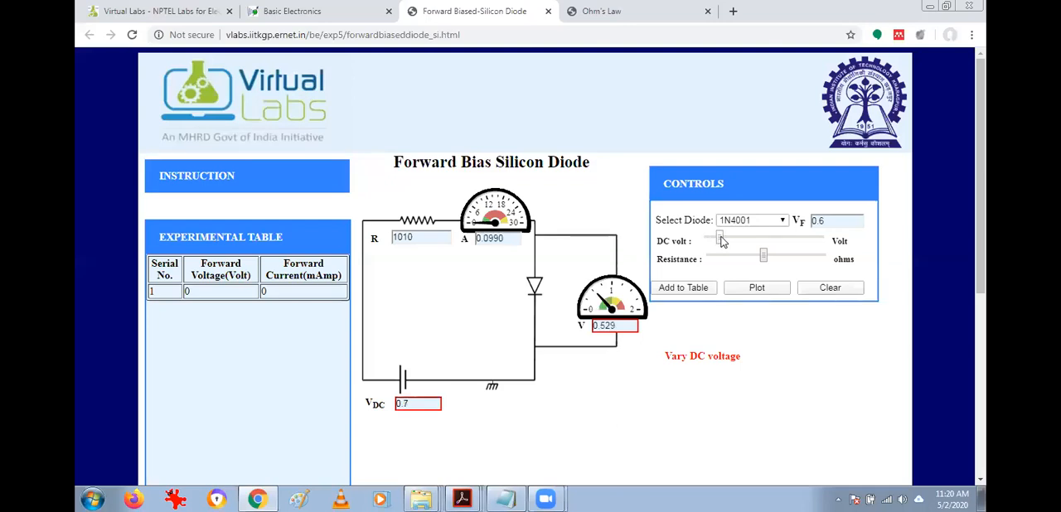
click(686, 290)
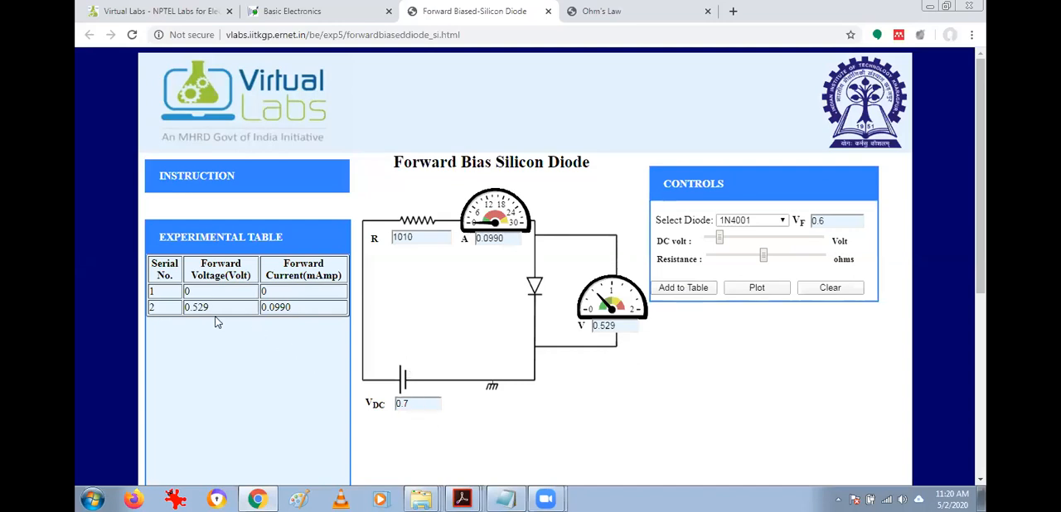
drag(195, 316, 259, 309)
click(277, 328)
Record readings in the experimental table at DC voltages of 1 V and 1.2 V, and highlight the fourth reading.
drag(720, 241, 722, 240)
drag(721, 240, 726, 243)
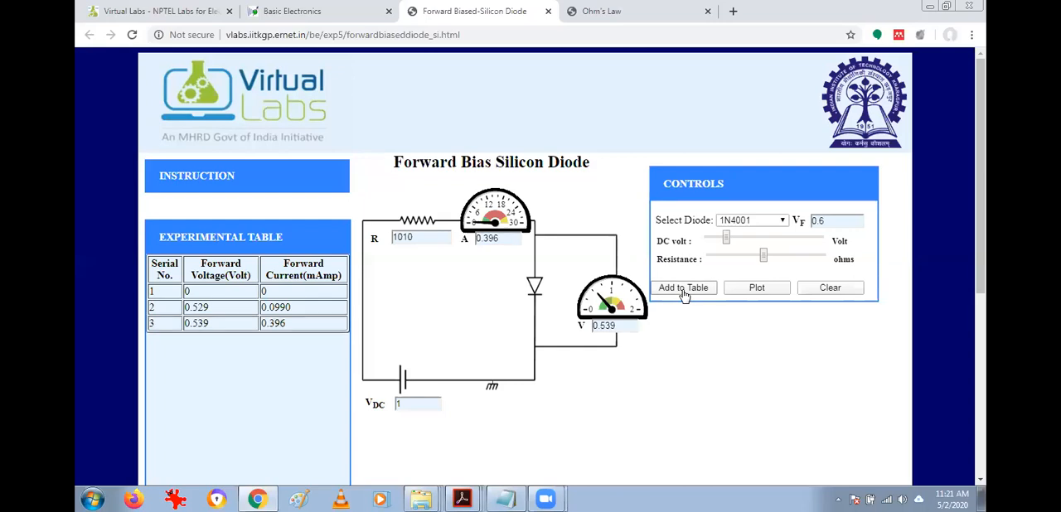
click(731, 239)
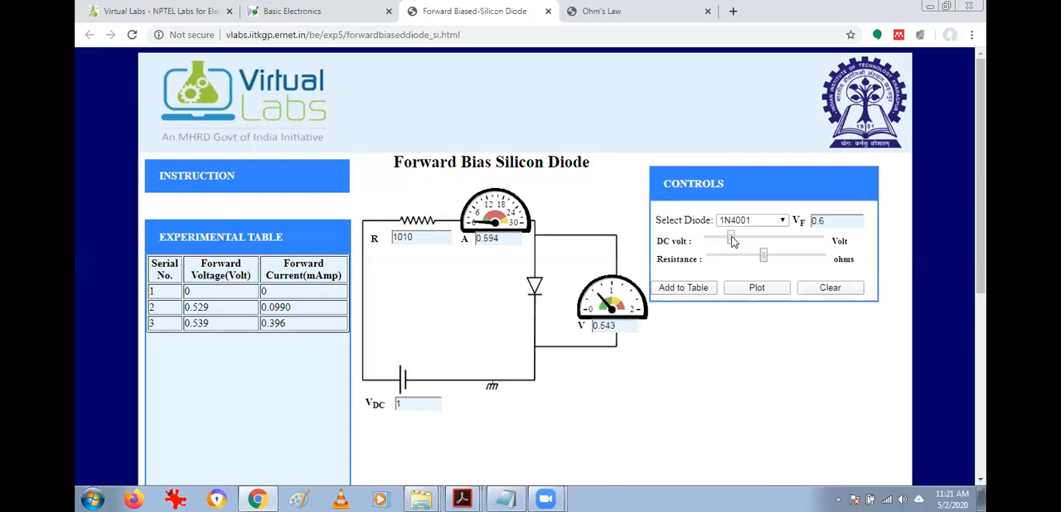
click(688, 295)
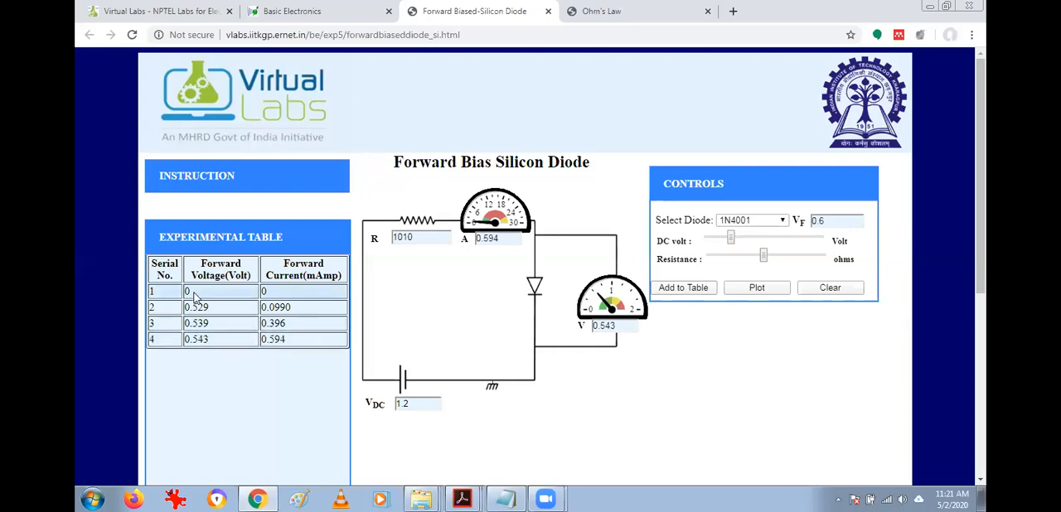
drag(189, 340, 308, 340)
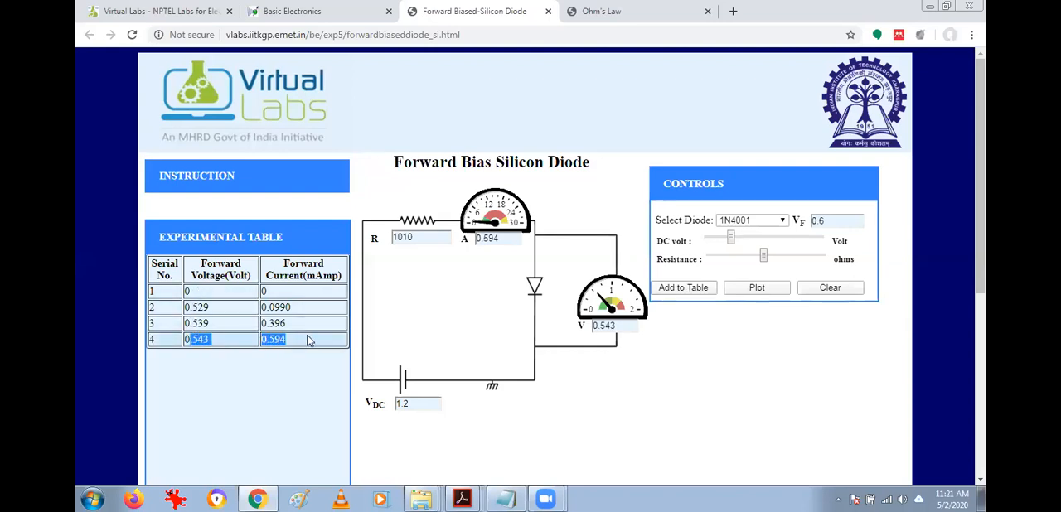
click(308, 340)
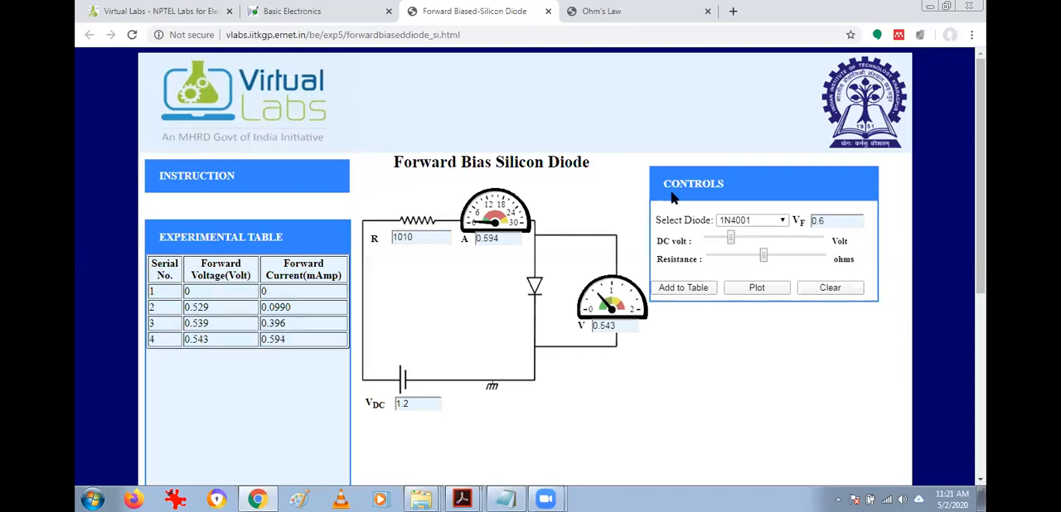
Increase the DC voltage in three increments, through 2.1 V up to 2.8 V, adding each reading to the experimental table.
click(740, 239)
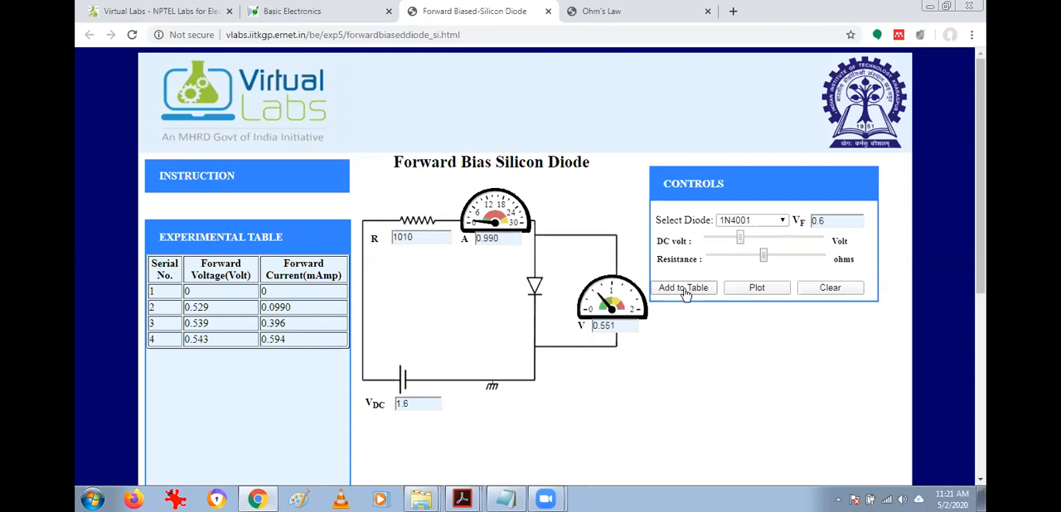
click(685, 290)
click(753, 240)
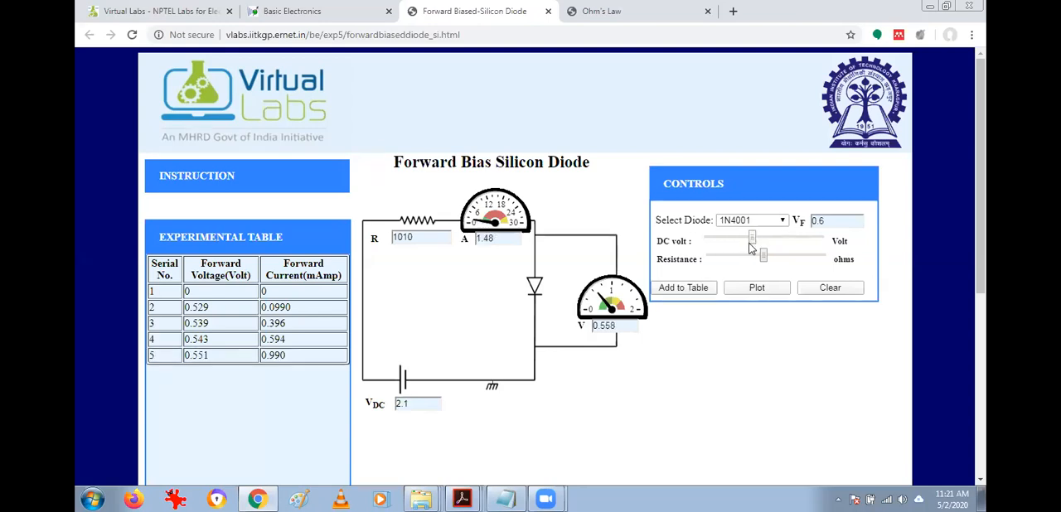
click(681, 290)
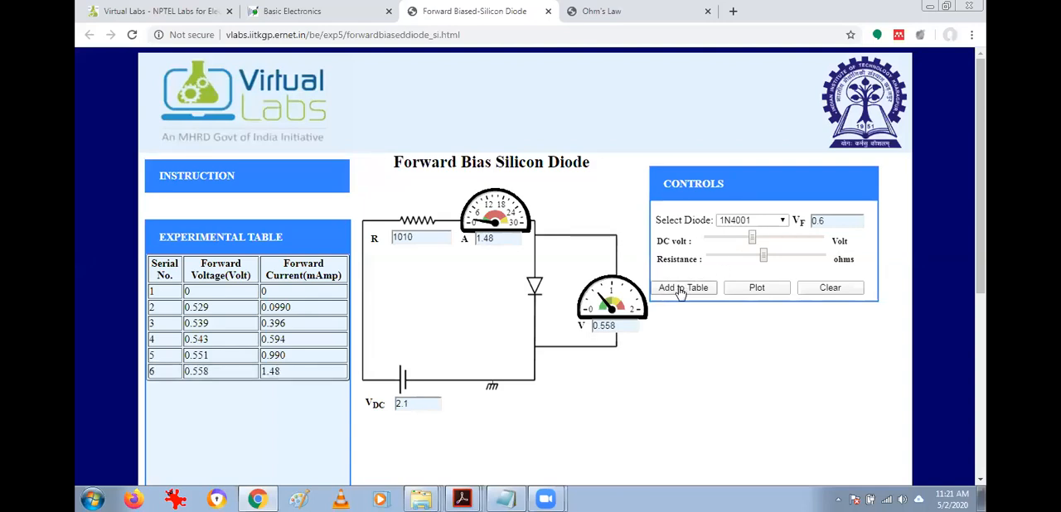
click(769, 237)
click(694, 295)
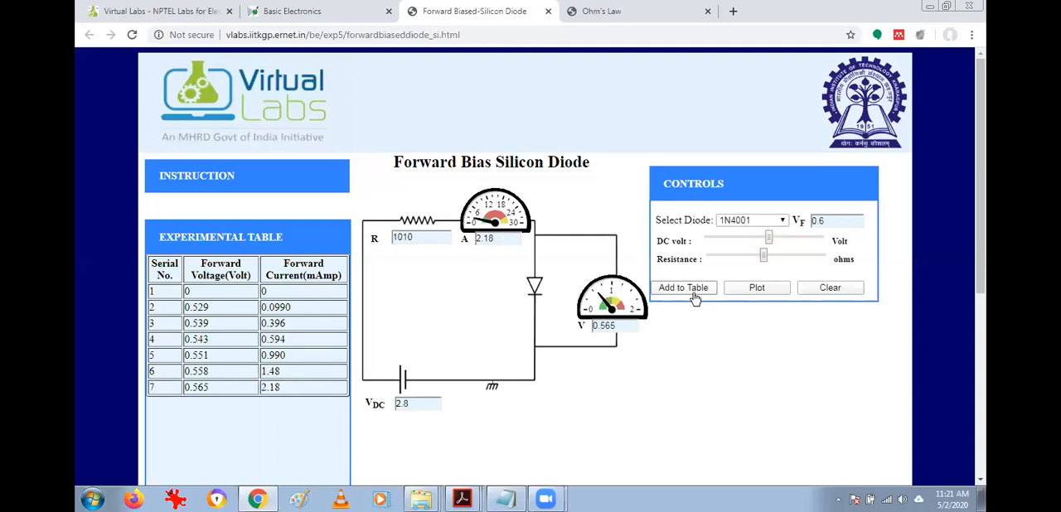
Add three more readings to the experimental table, raising the DC voltage through 3.6 V to 4 V, and highlight the Forward Voltage heading.
click(778, 237)
click(680, 296)
click(787, 237)
click(696, 289)
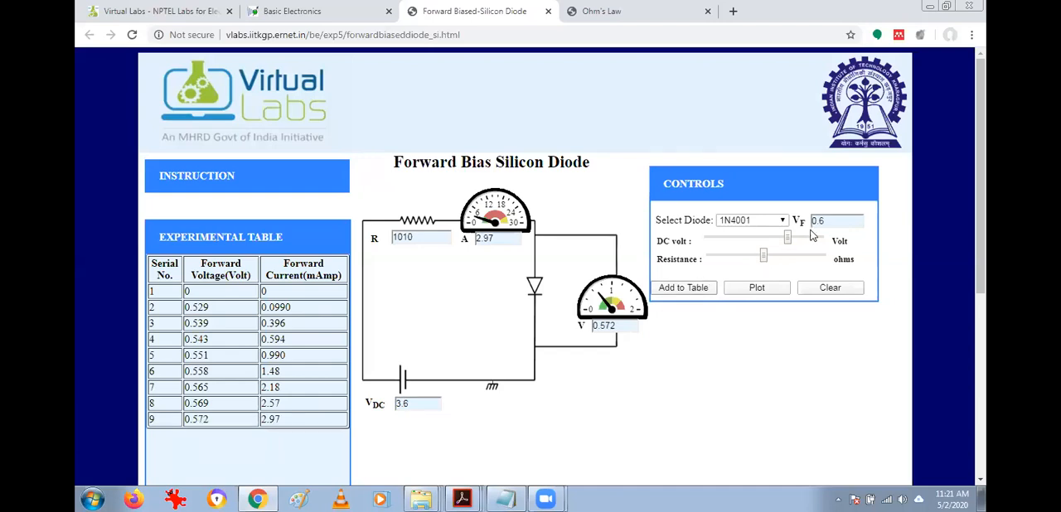
click(798, 236)
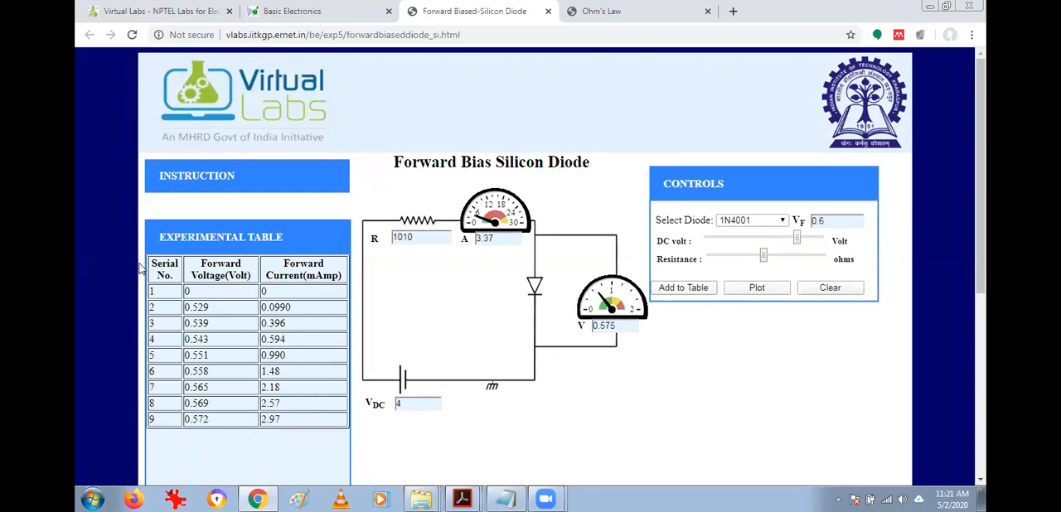
drag(207, 264, 225, 276)
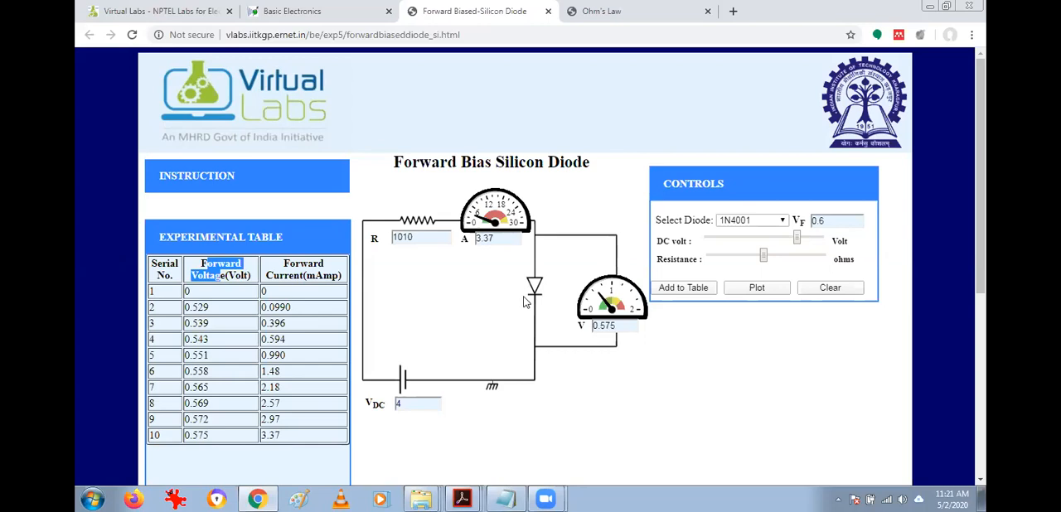
click(207, 274)
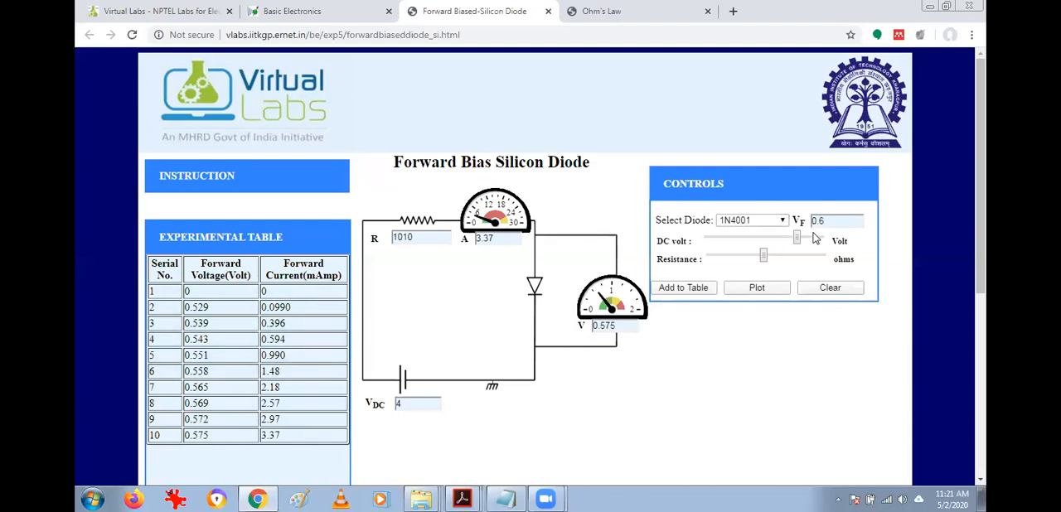
Add the last three readings to the experimental table while raising the DC voltage from 4.5 V to 5 V.
drag(796, 238, 808, 238)
click(690, 288)
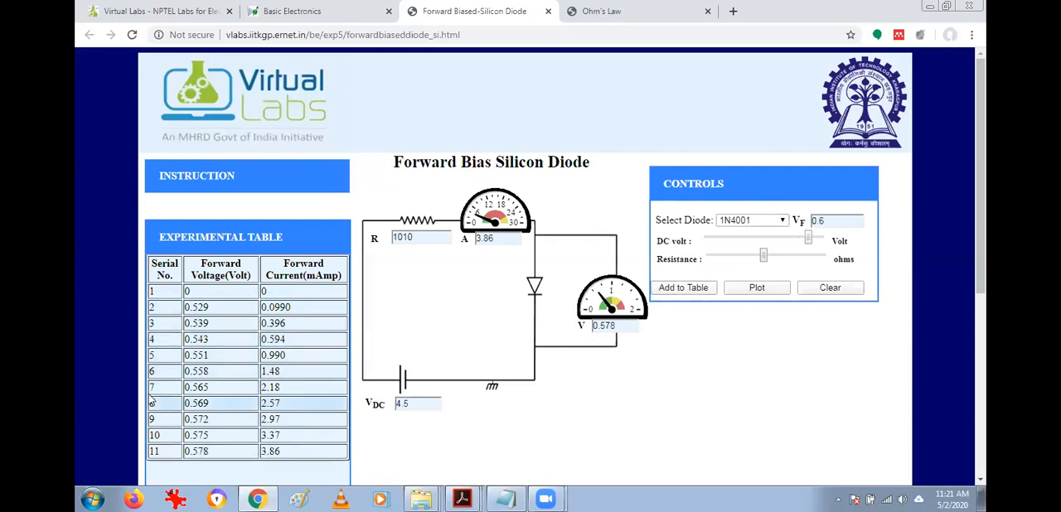
click(817, 238)
click(684, 291)
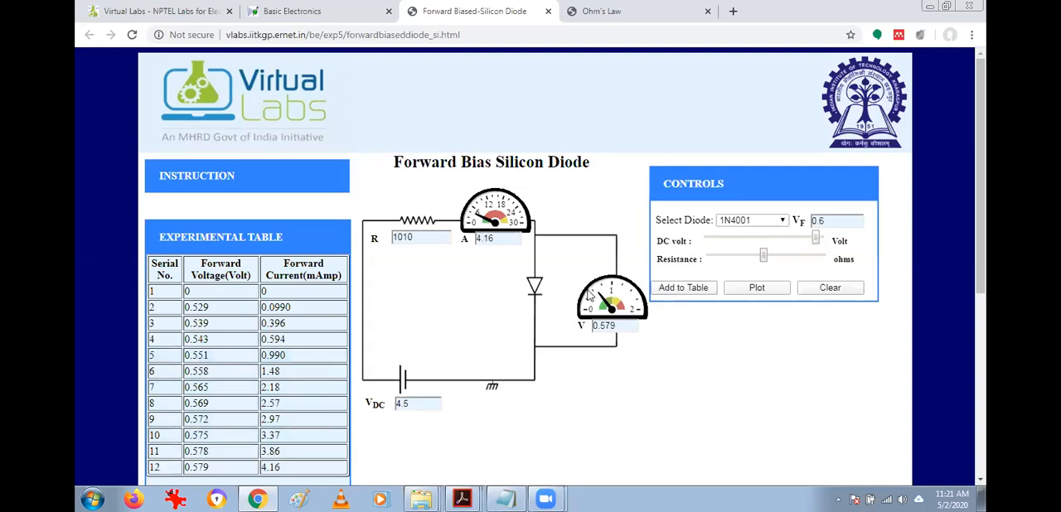
click(820, 239)
click(685, 288)
Plot the V-I graph from the recorded forward-bias readings and look over the curve.
scroll(271, 359, down, 3)
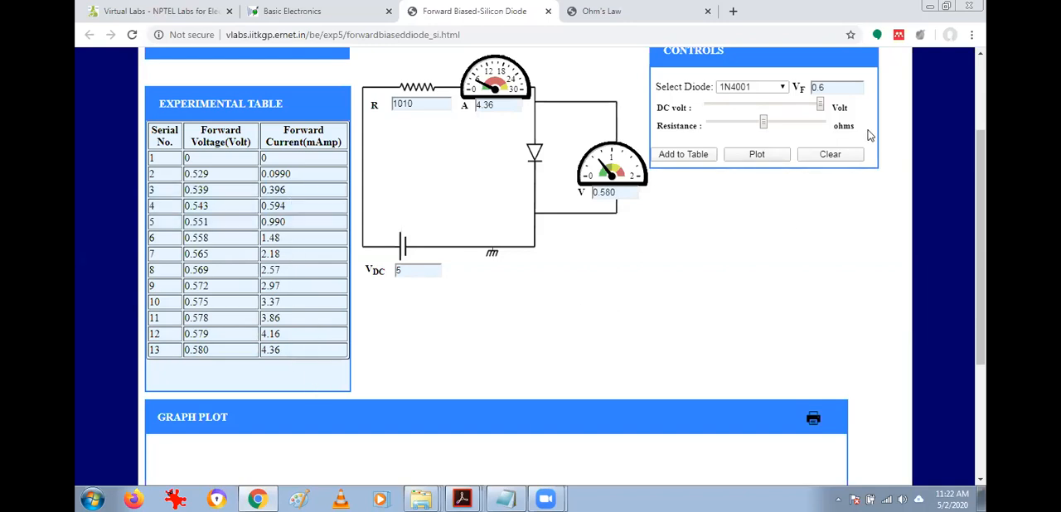
click(758, 155)
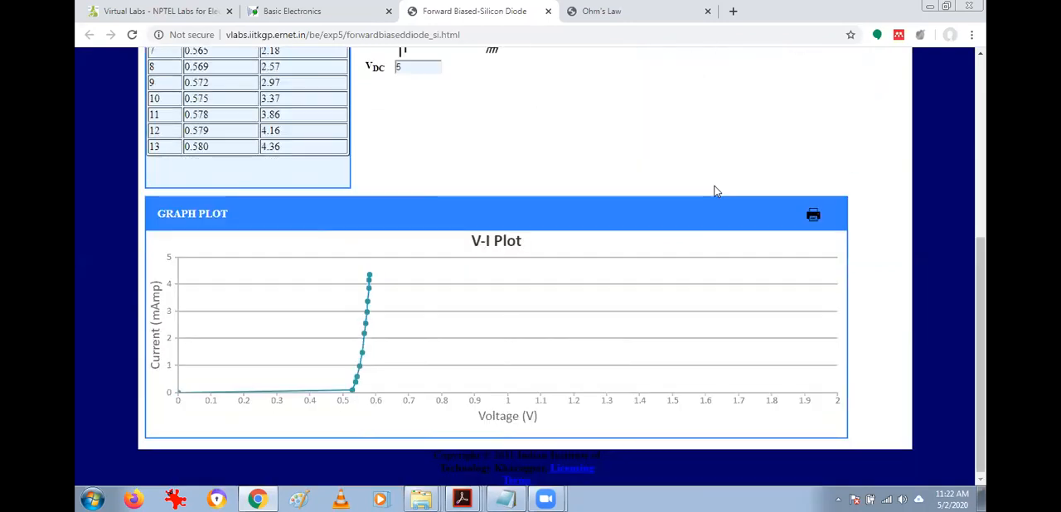
mouse_move(356, 368)
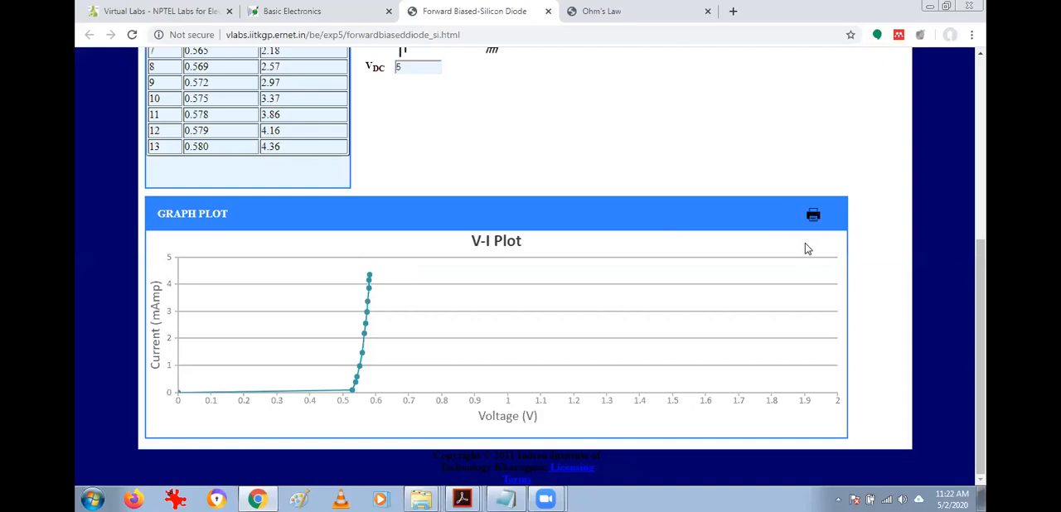
scroll(604, 176, up, 5)
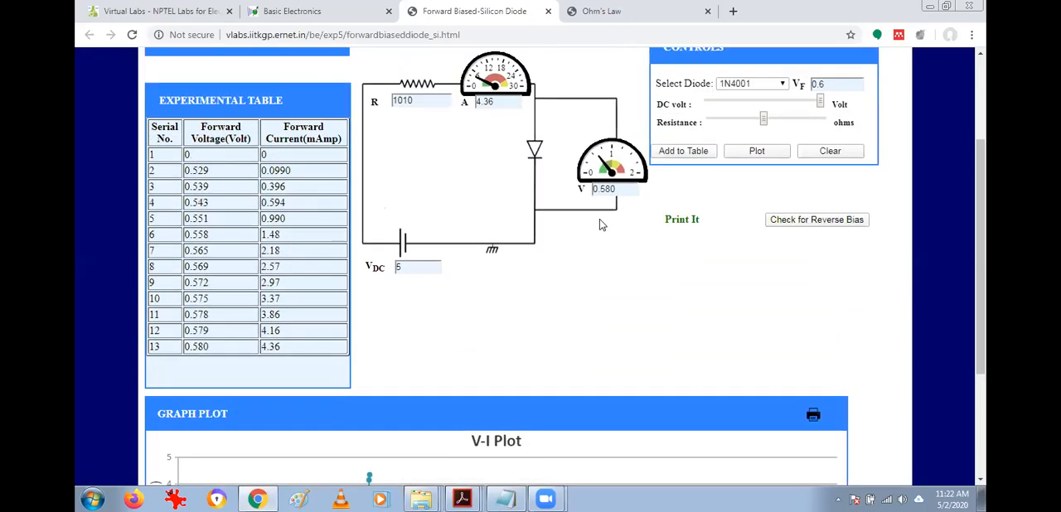
scroll(599, 219, up, 3)
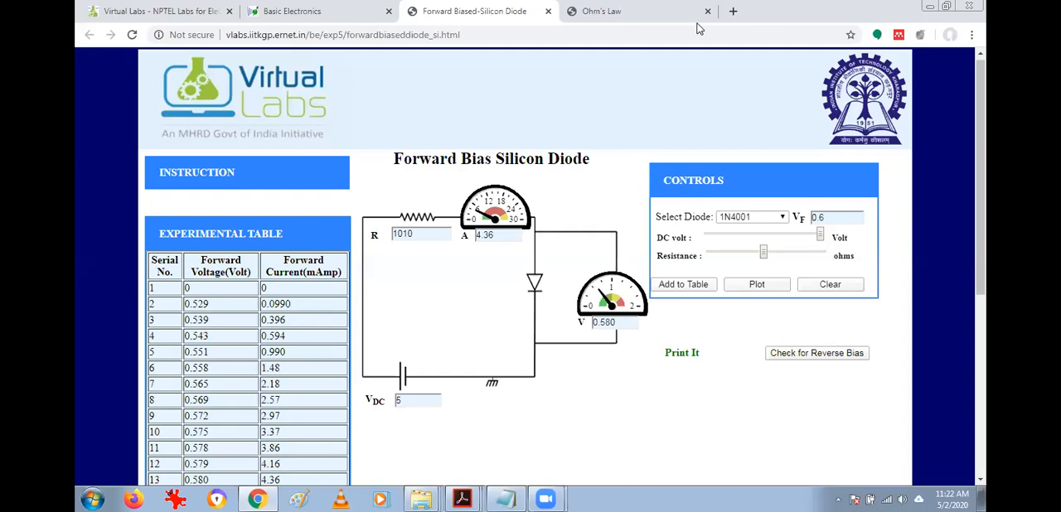
Open the Reverse Bias silicon diode simulation from the completed forward-bias experiment.
click(928, 9)
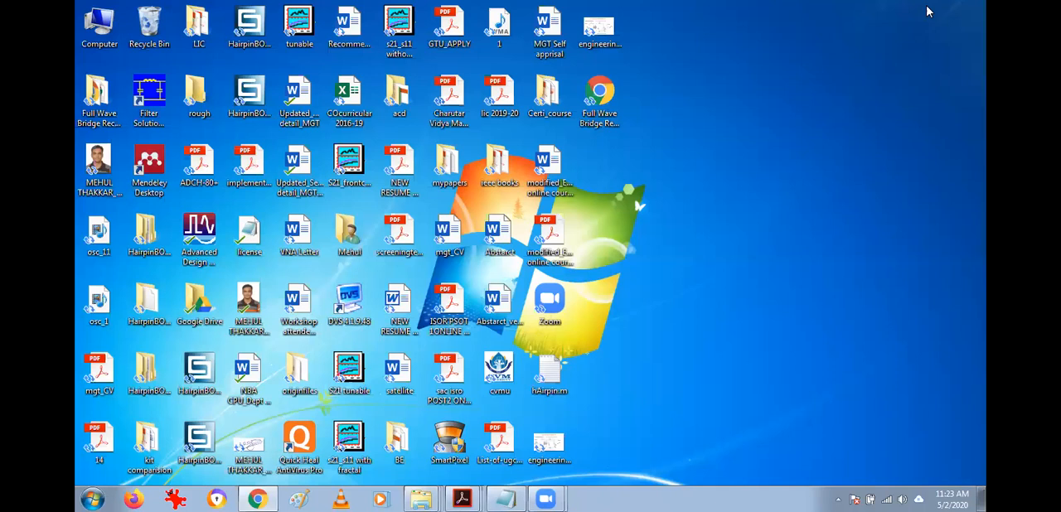
click(257, 498)
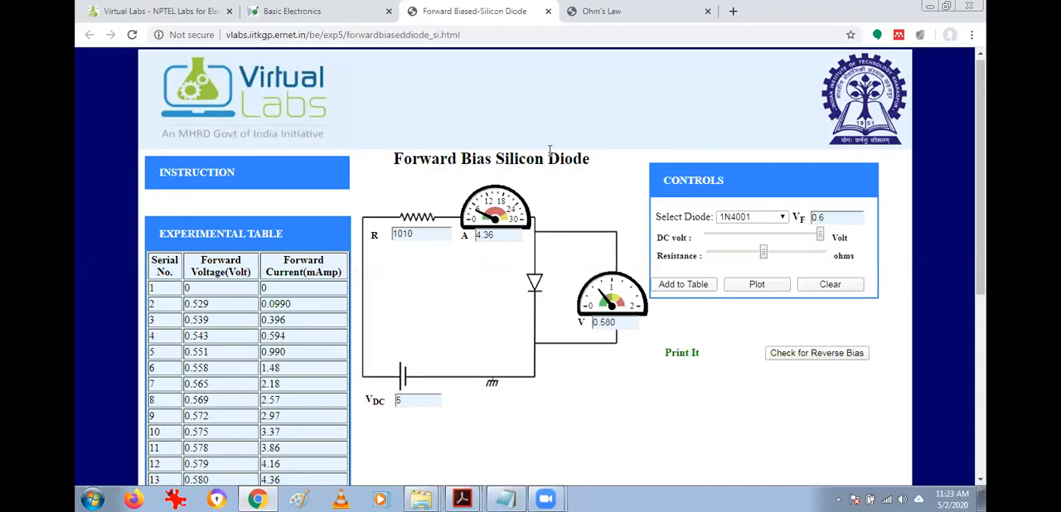
click(803, 354)
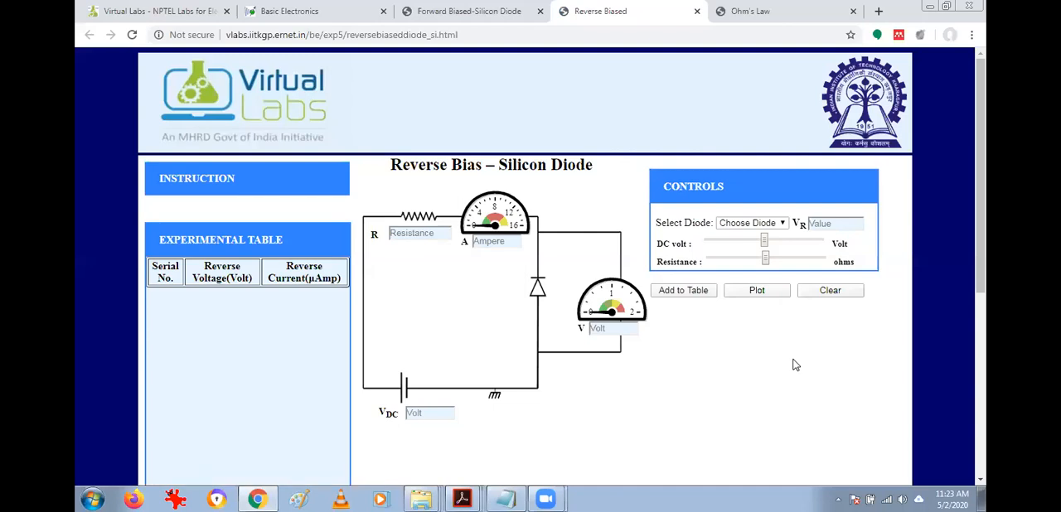
Highlight the simulation title, check the instructions and set the DC voltage to 0.2 V.
drag(462, 167, 587, 169)
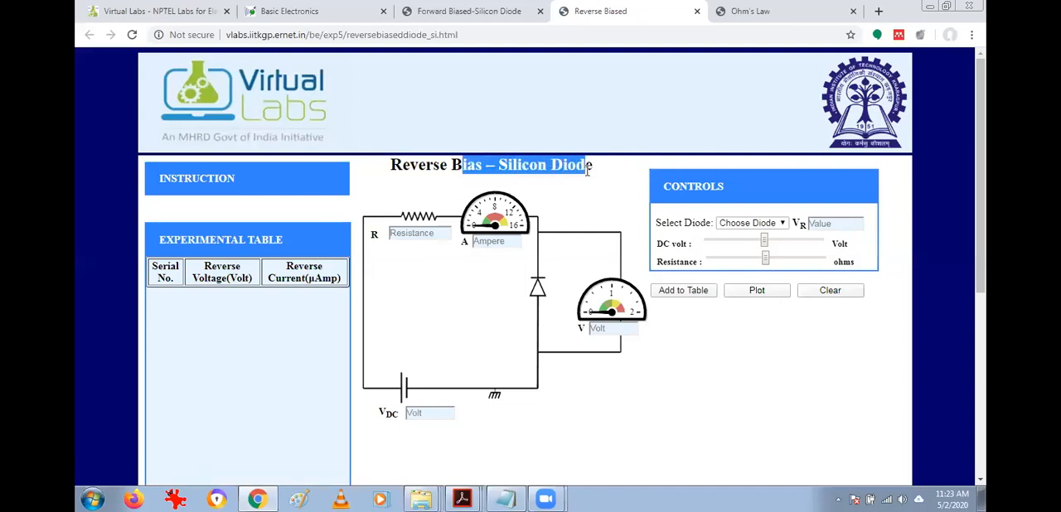
click(589, 169)
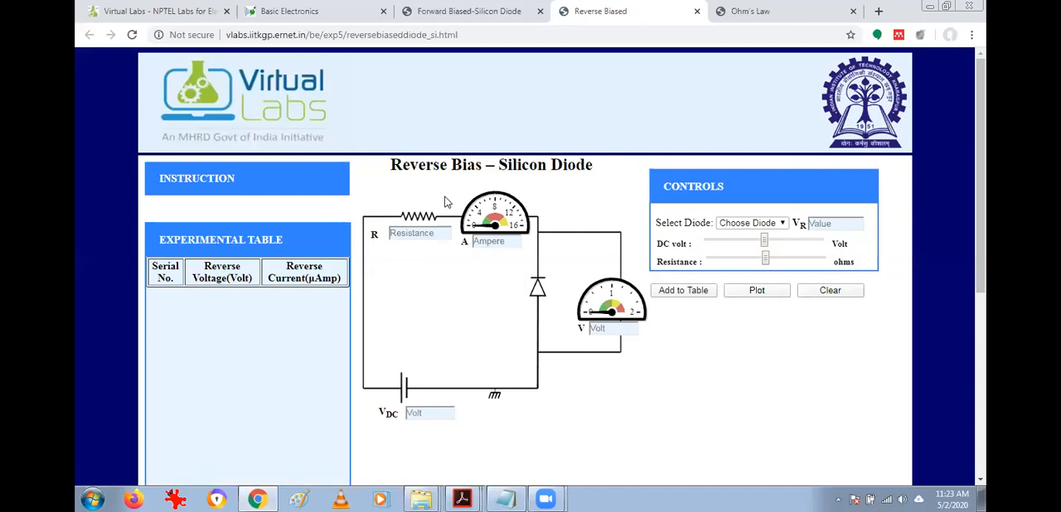
click(224, 179)
mouse_move(179, 174)
drag(765, 246, 716, 245)
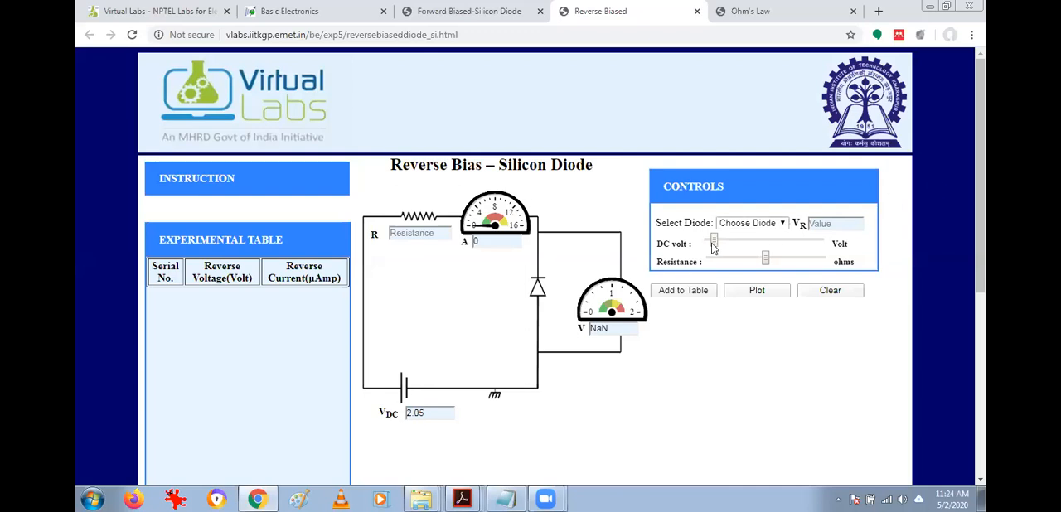
drag(714, 248, 710, 248)
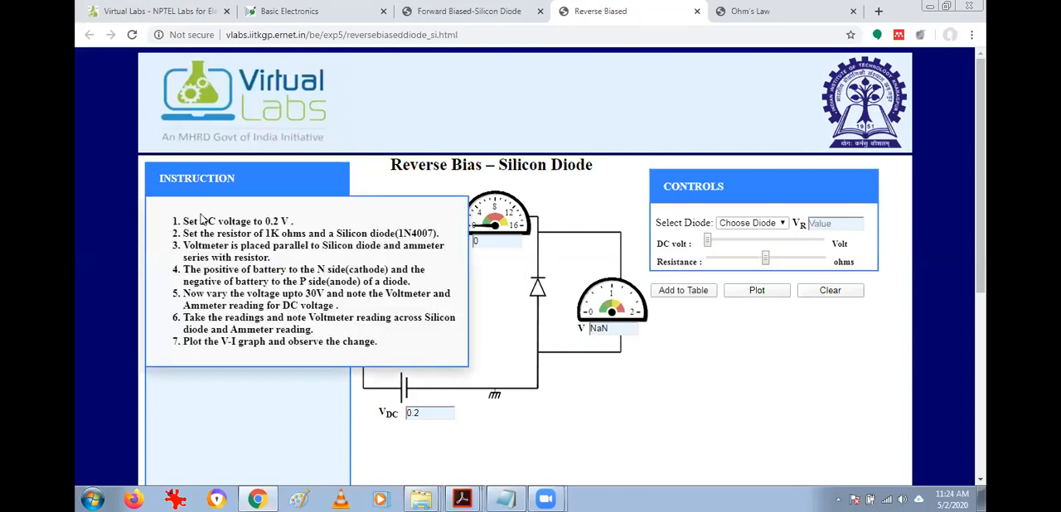
mouse_move(202, 176)
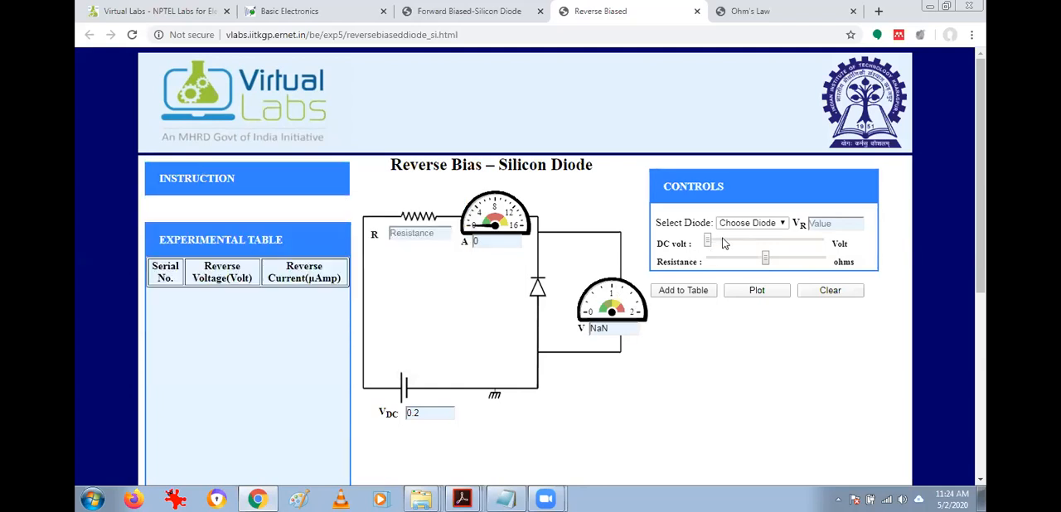
Set the series resistance to 999 ohms and select the 1N4001 diode.
drag(766, 262, 765, 263)
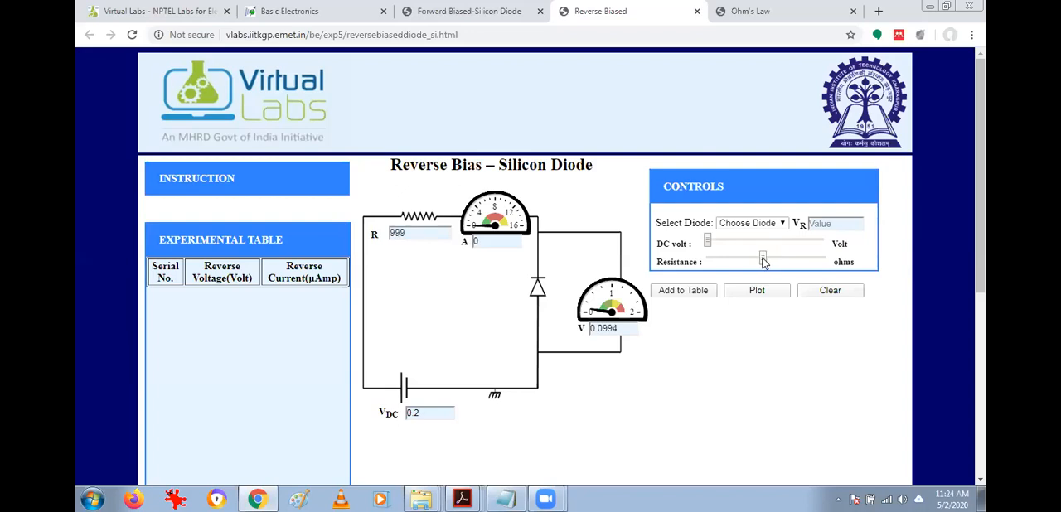
click(779, 225)
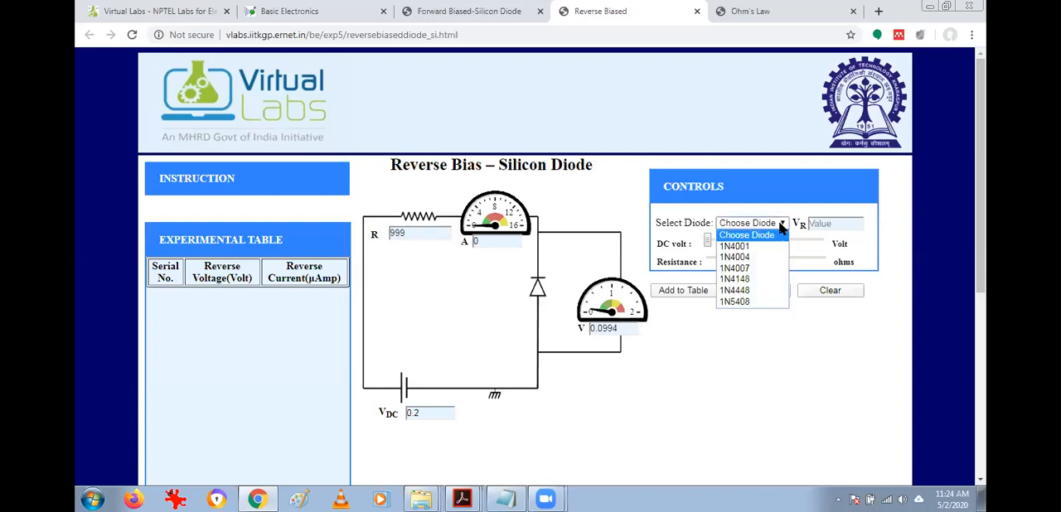
click(767, 245)
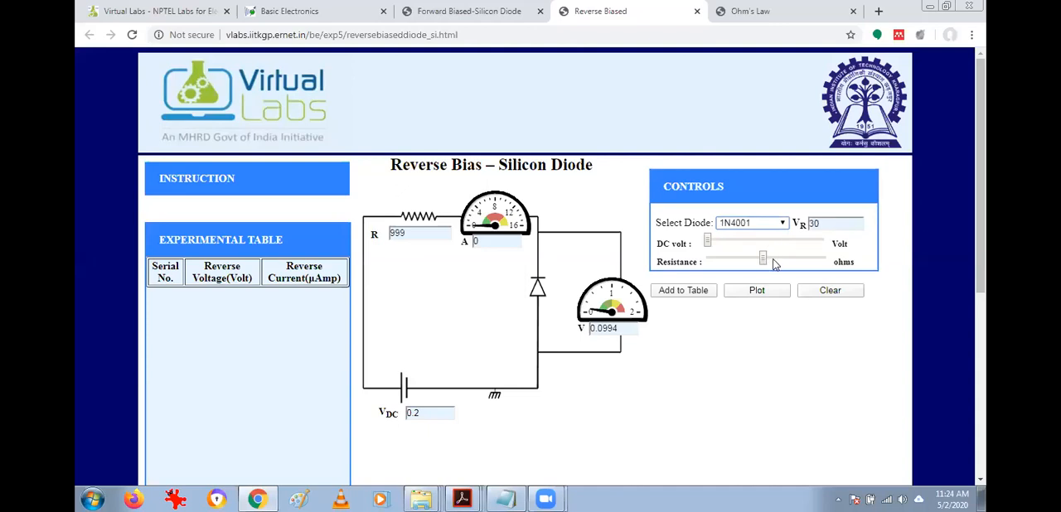
click(769, 262)
drag(765, 260, 765, 263)
Reread the instructions for the reverse-bias silicon diode experiment.
click(215, 181)
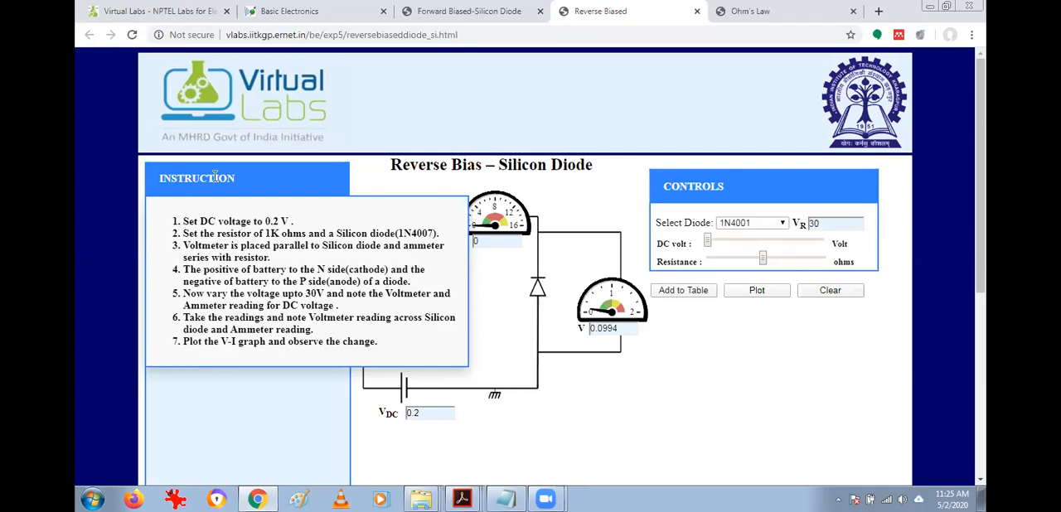
click(214, 177)
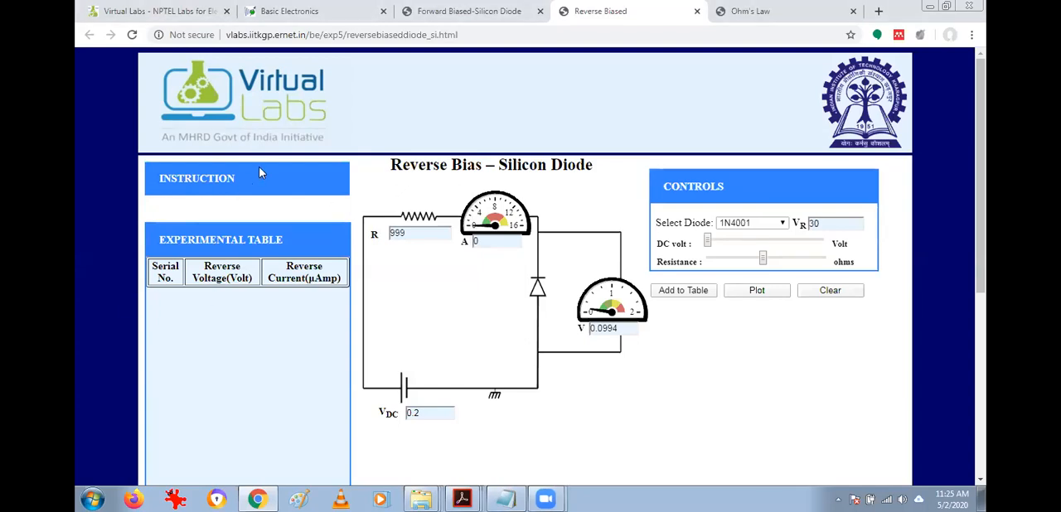
click(240, 179)
Add the first four readings to the experimental table at DC voltages of 1.9 V, 4 V, 6.5 V and 9.35 V.
drag(710, 246, 717, 244)
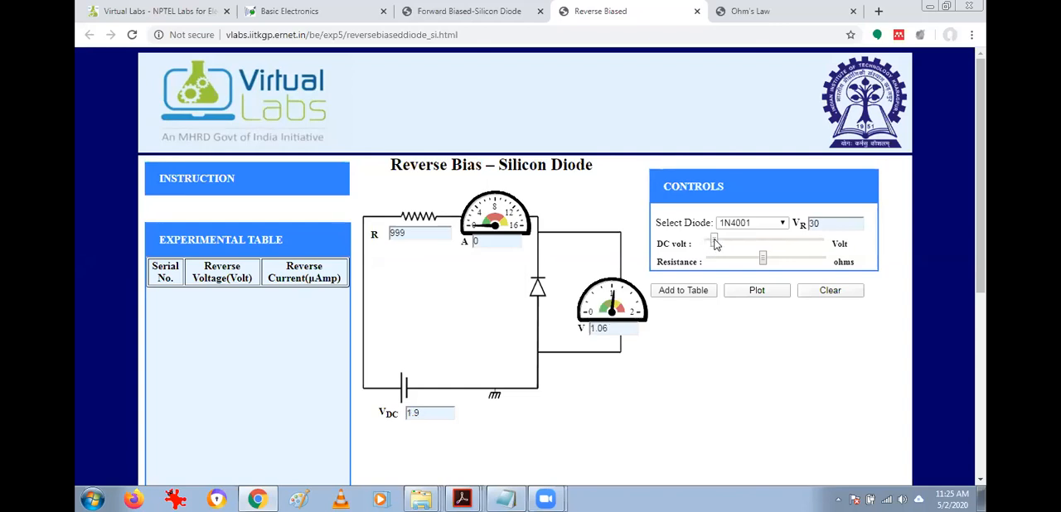
click(698, 295)
click(722, 242)
click(693, 300)
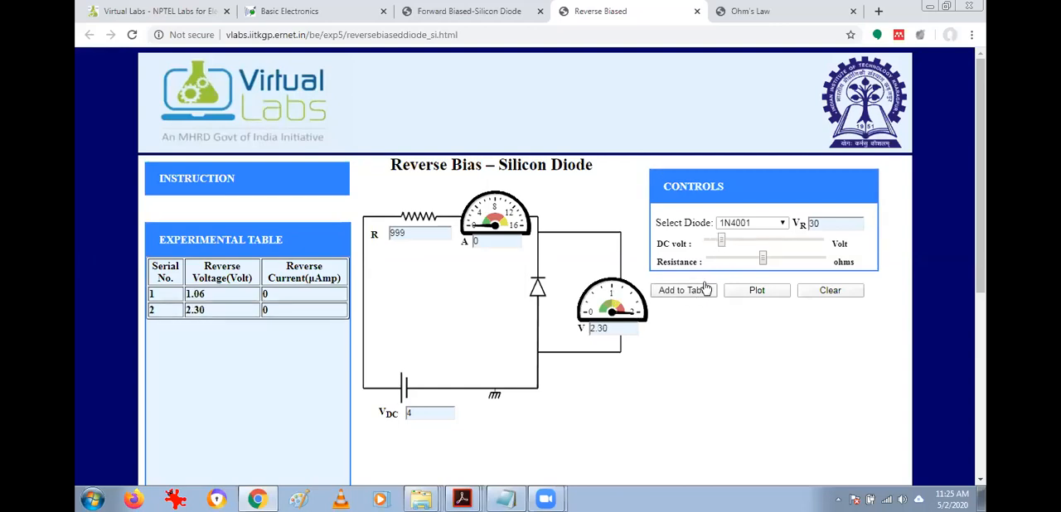
click(730, 241)
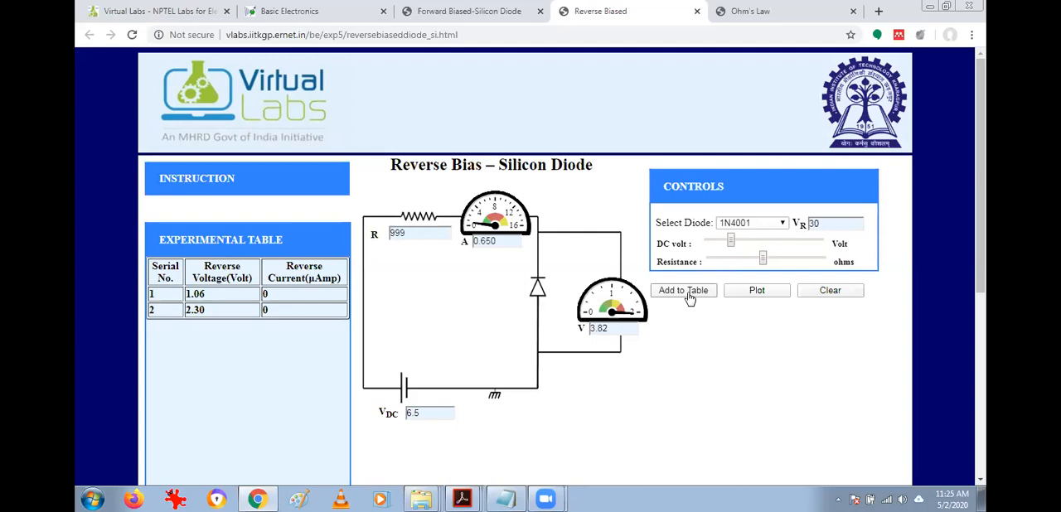
click(688, 297)
click(741, 241)
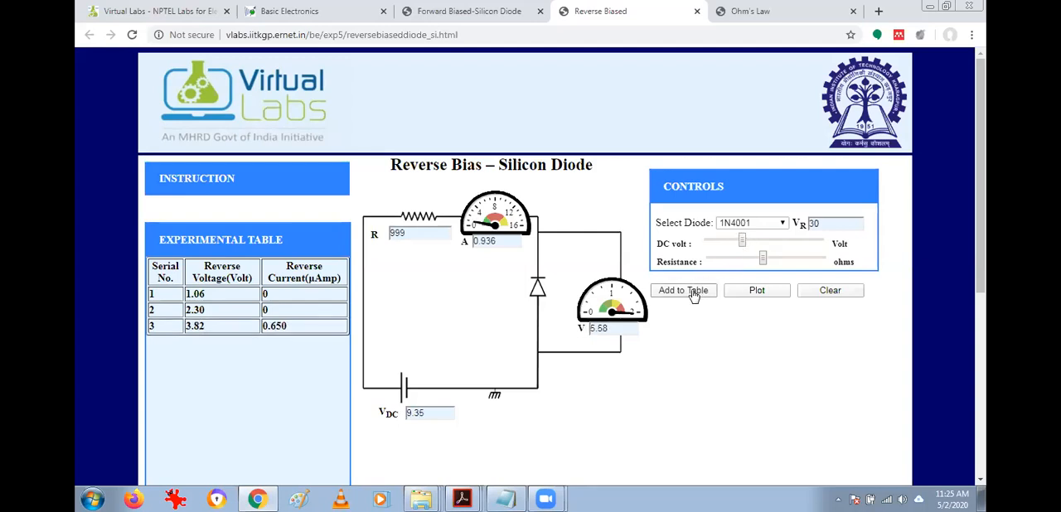
click(693, 294)
Add three more readings to the experimental table, raising the DC voltage from 13.05 V to 22.5 V.
click(756, 241)
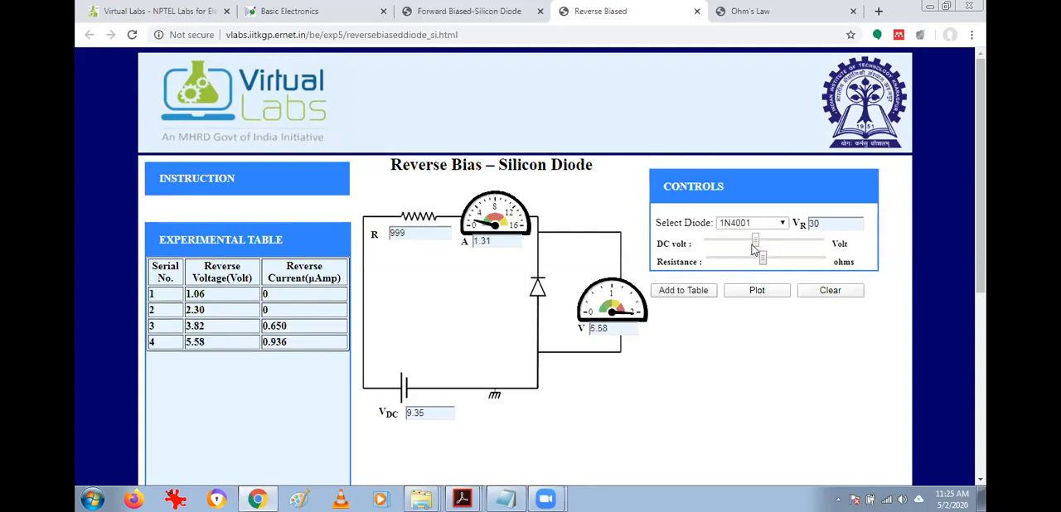
click(705, 297)
click(775, 241)
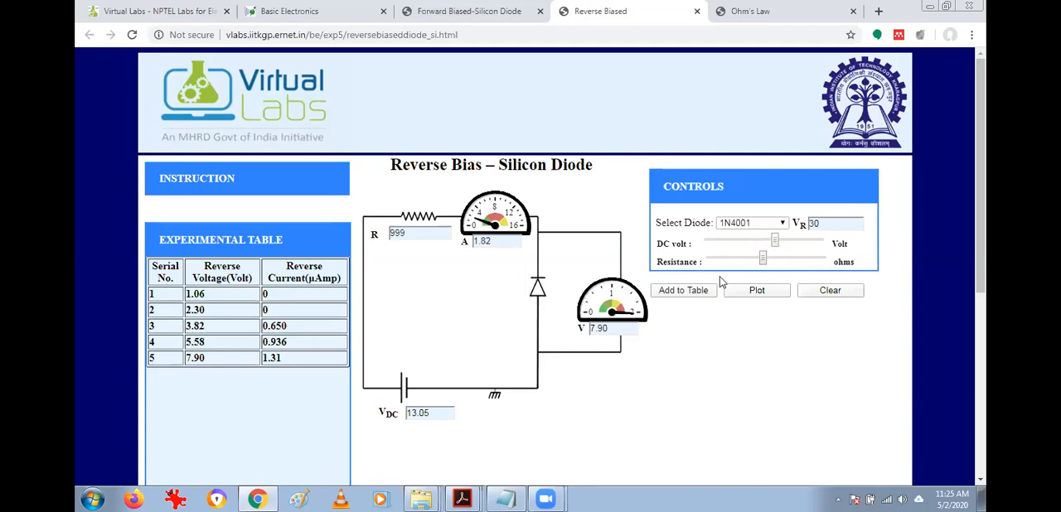
click(676, 297)
click(793, 242)
click(682, 293)
Add the last three readings to the experimental table at DC voltages of 26.75 V, 28.35 V and 30.2 V.
click(809, 242)
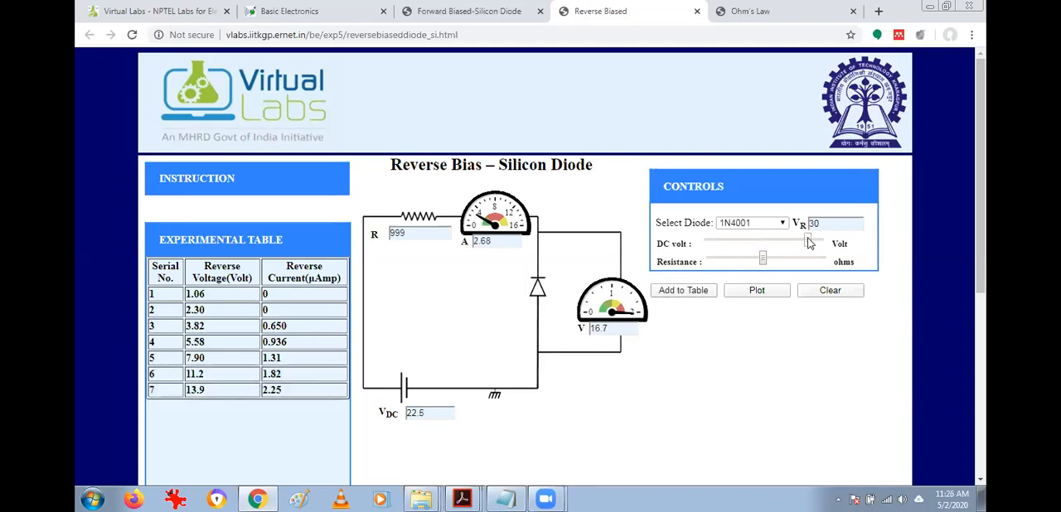
click(694, 296)
click(815, 241)
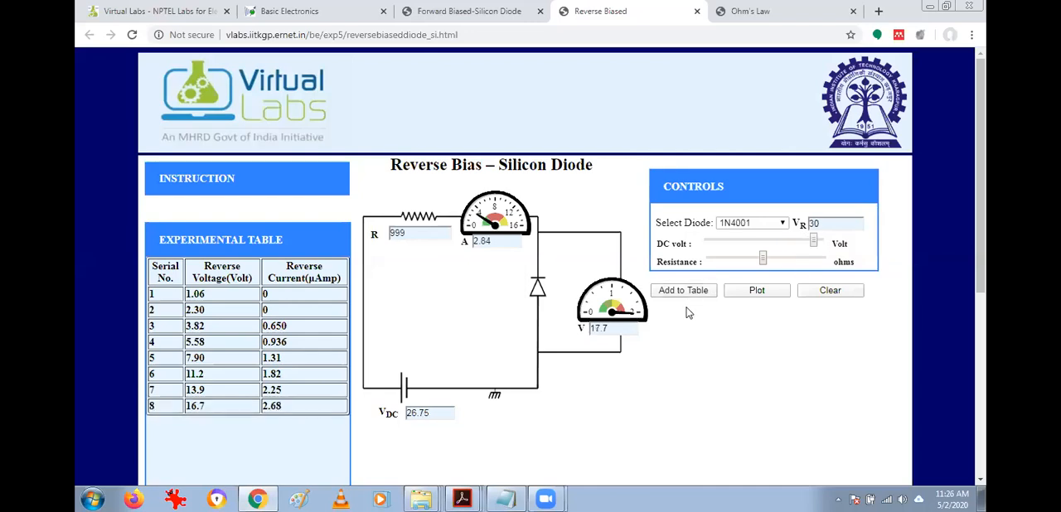
click(674, 296)
click(828, 241)
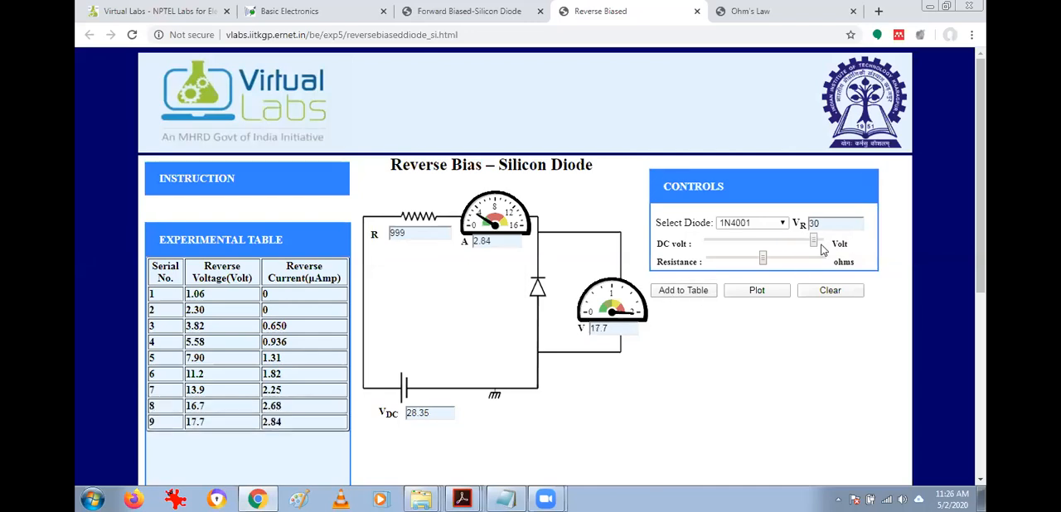
click(820, 242)
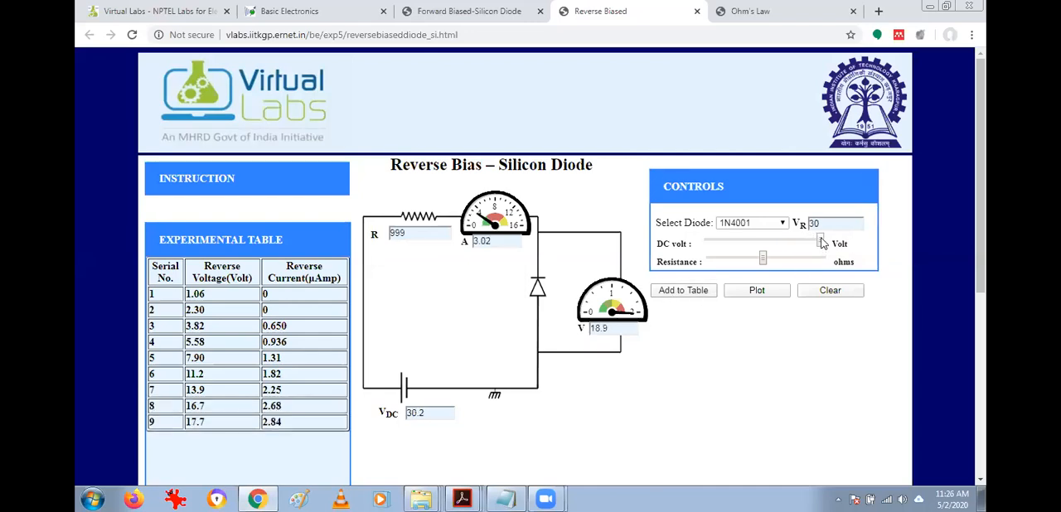
click(660, 295)
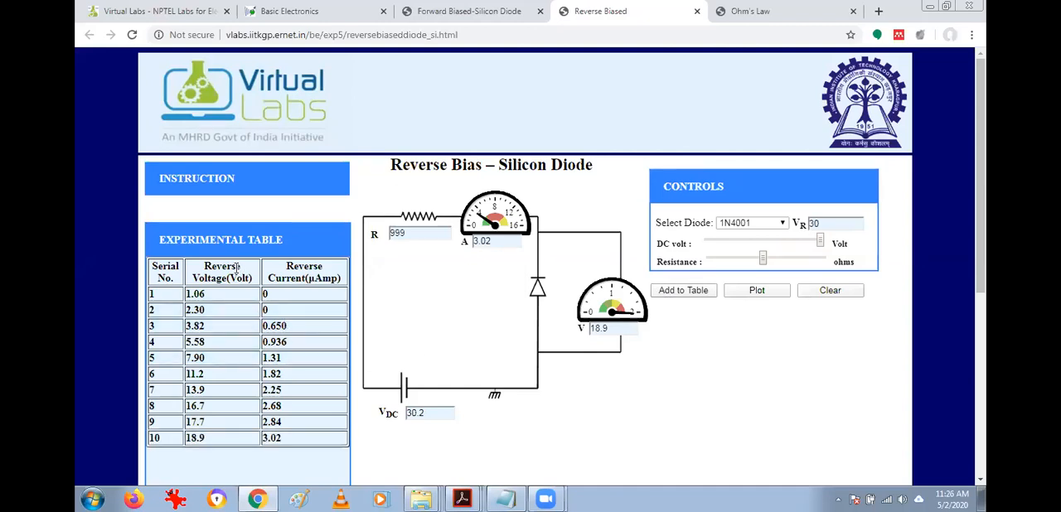
Highlight the Reverse Voltage heading and part of the Reverse Current heading in the experimental table.
drag(203, 267, 249, 278)
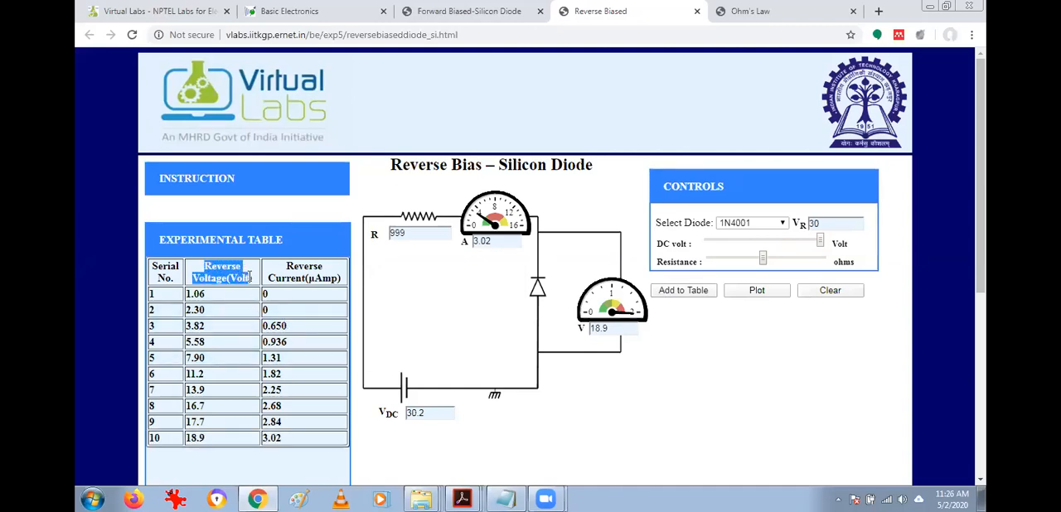
click(251, 277)
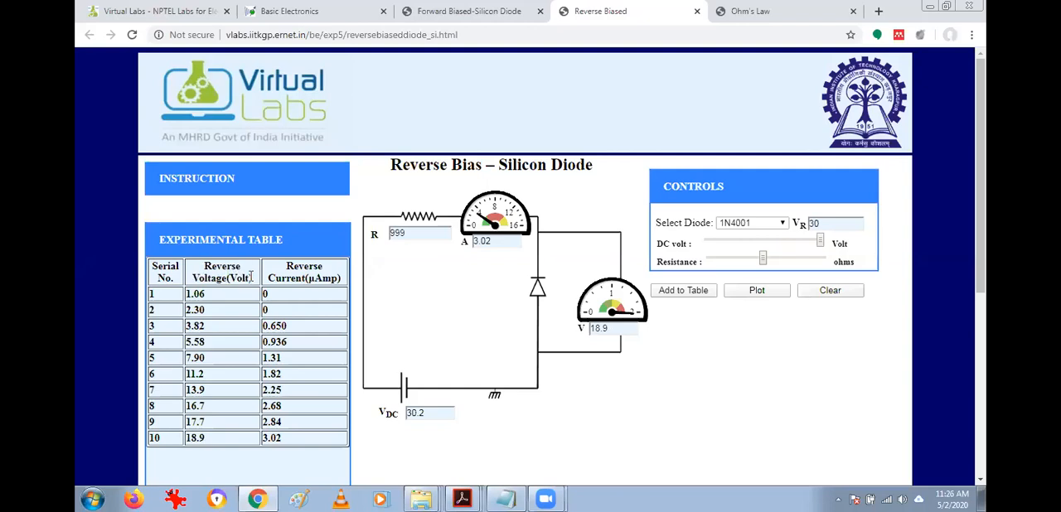
drag(286, 266, 304, 282)
click(336, 276)
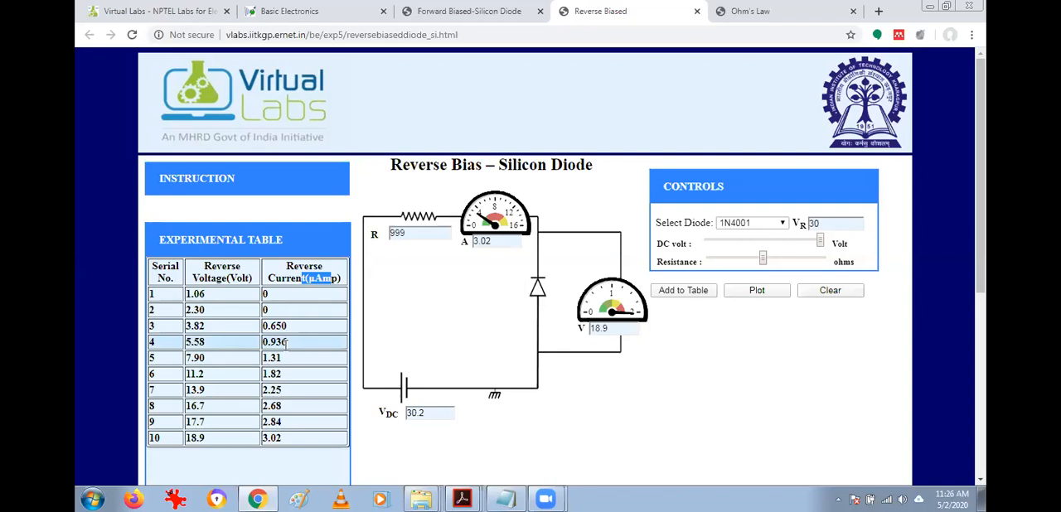
Plot the V-I graph from the recorded reverse-bias readings and inspect the points along the curve.
scroll(286, 327, down, 1)
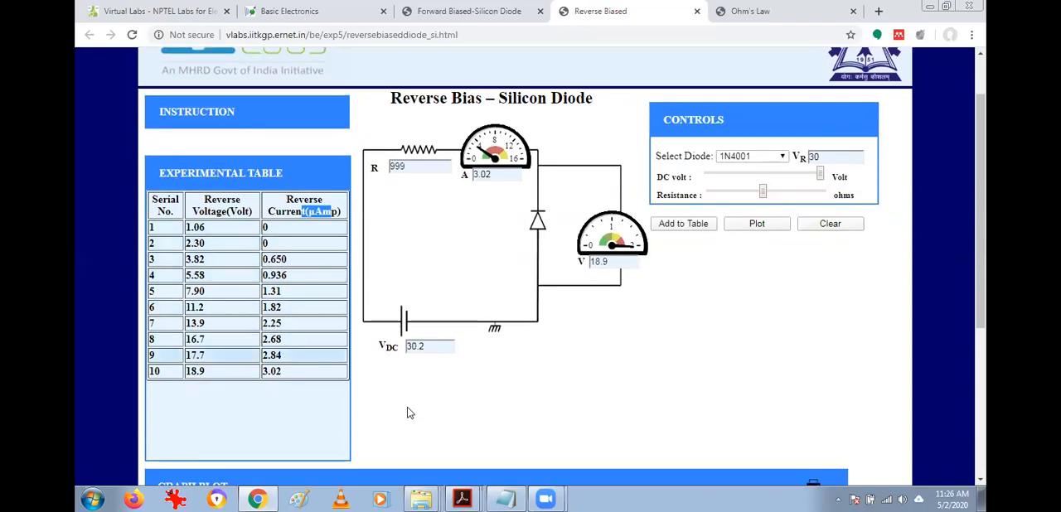
click(755, 224)
scroll(673, 274, down, 1)
scroll(673, 274, down, 3)
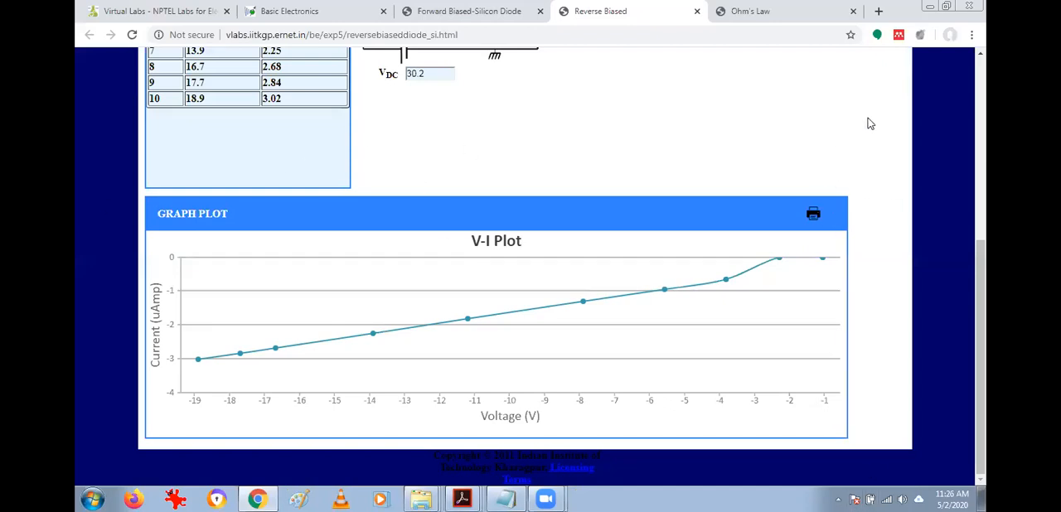
mouse_move(203, 358)
mouse_move(789, 263)
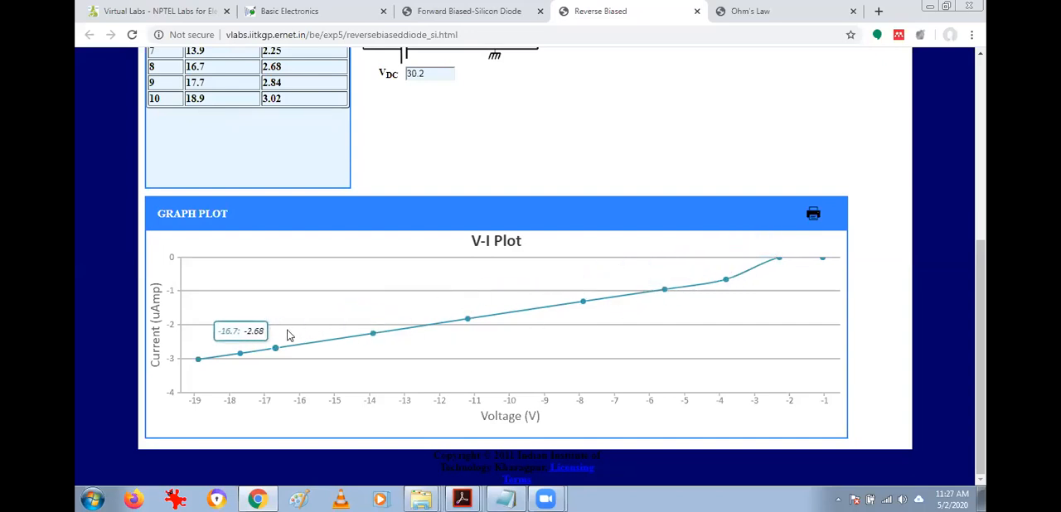
Highlight the reverse current in the table's last row and review the readings, circuit and plot.
drag(288, 102, 259, 102)
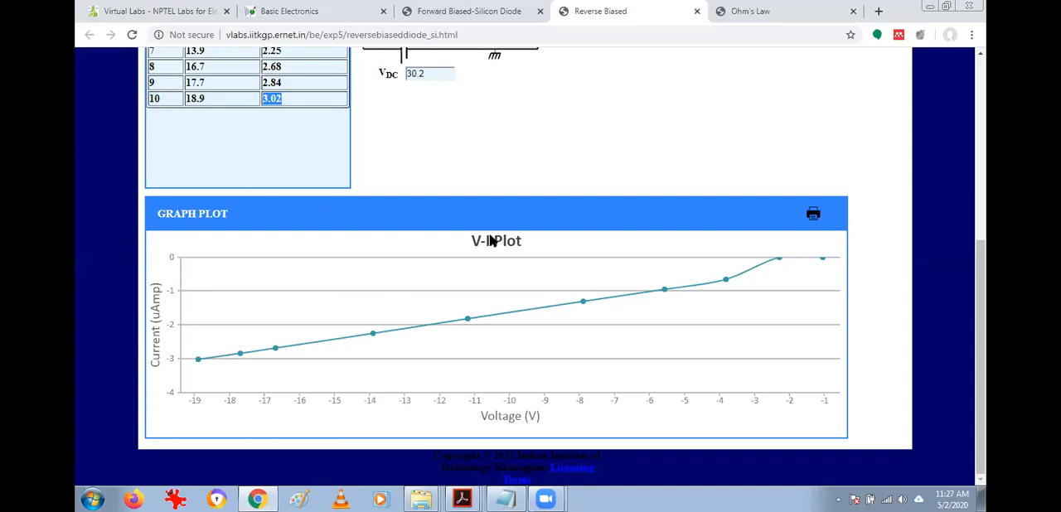
scroll(491, 240, up, 4)
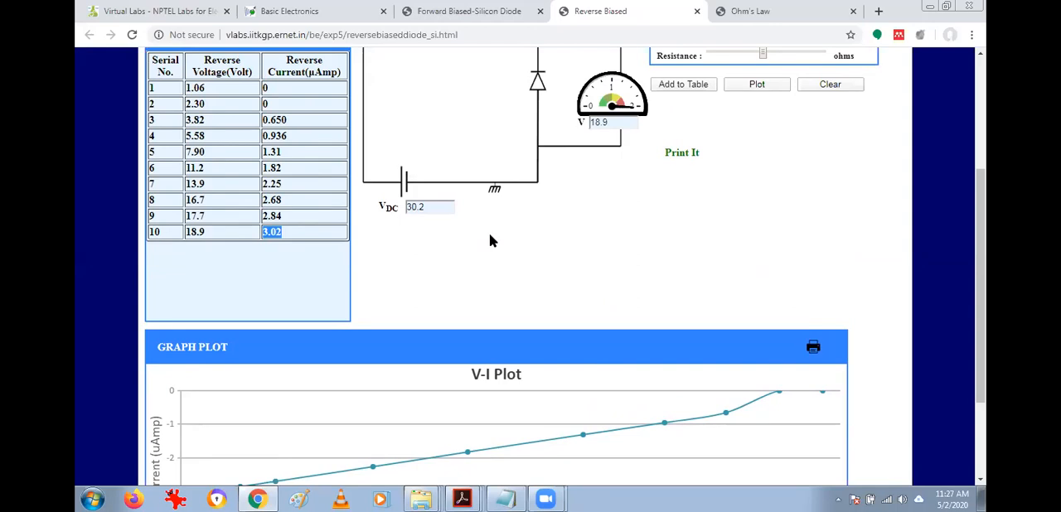
scroll(489, 241, up, 1)
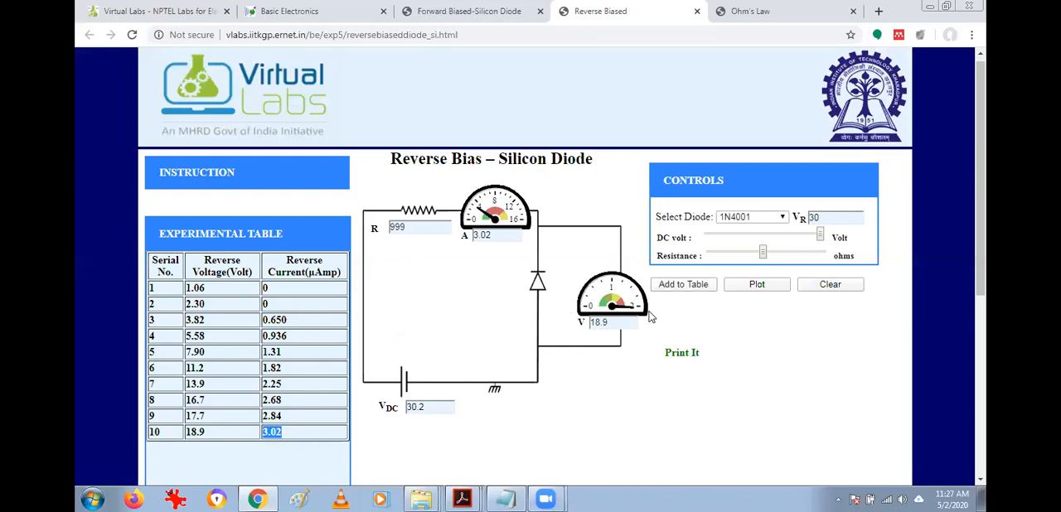
scroll(674, 301, down, 3)
scroll(676, 300, up, 3)
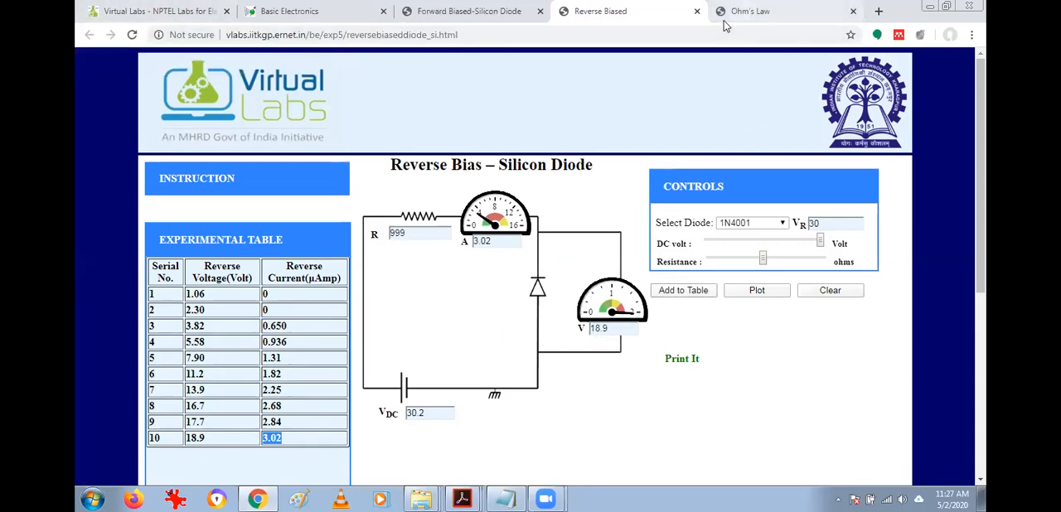
Close the Ohm's Law and Reverse Biased simulation pages.
click(800, 13)
click(852, 11)
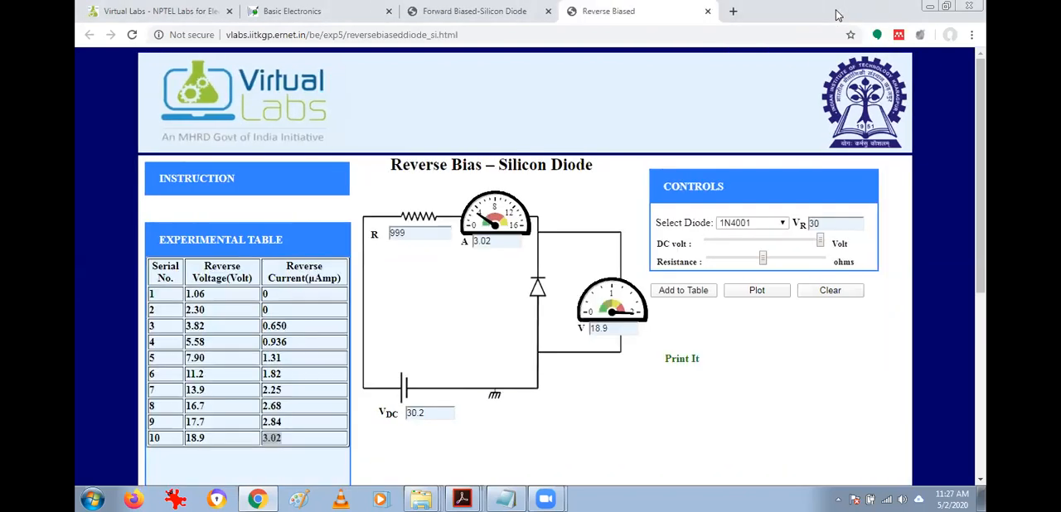
click(707, 11)
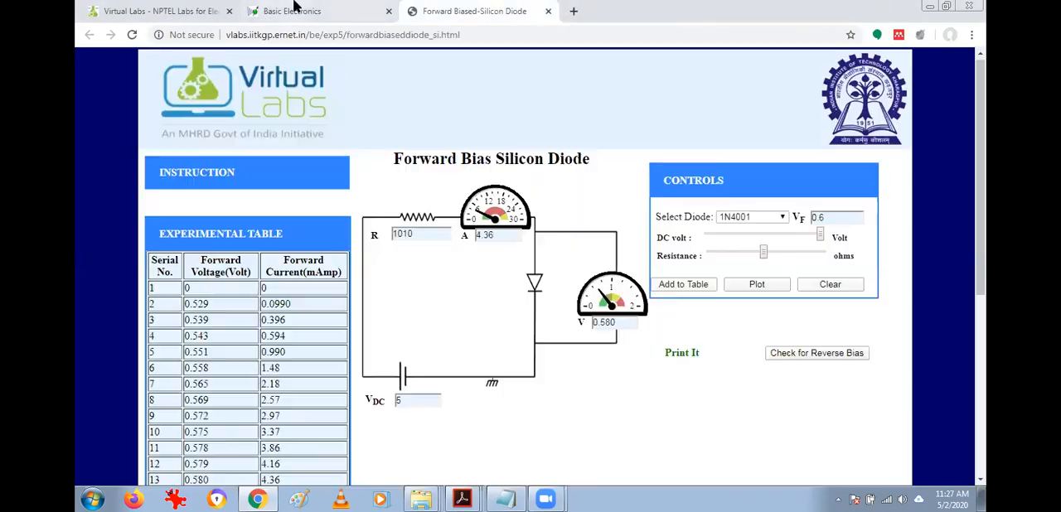
Return to the Basic Electronics Lab's list of experiments and open Half Wave Rectification.
click(295, 8)
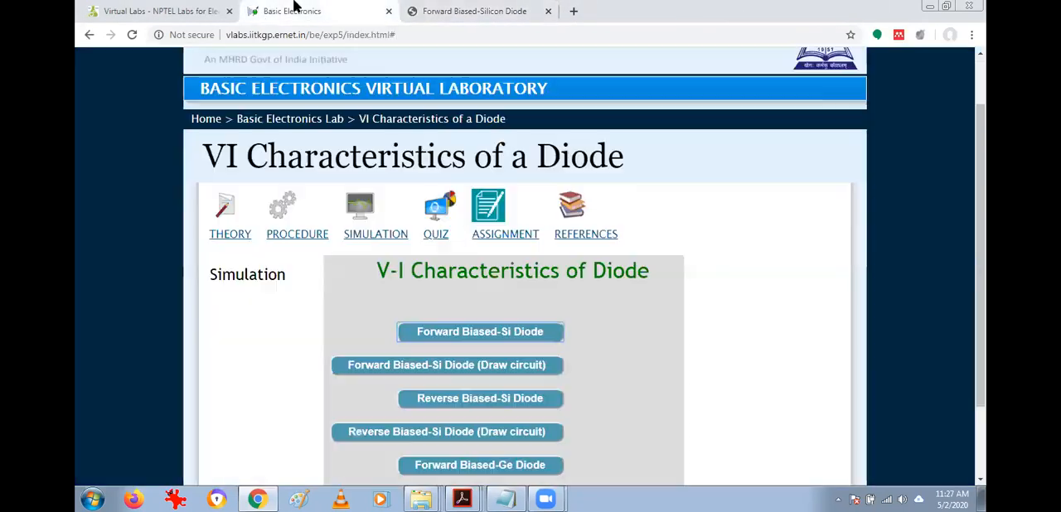
click(313, 119)
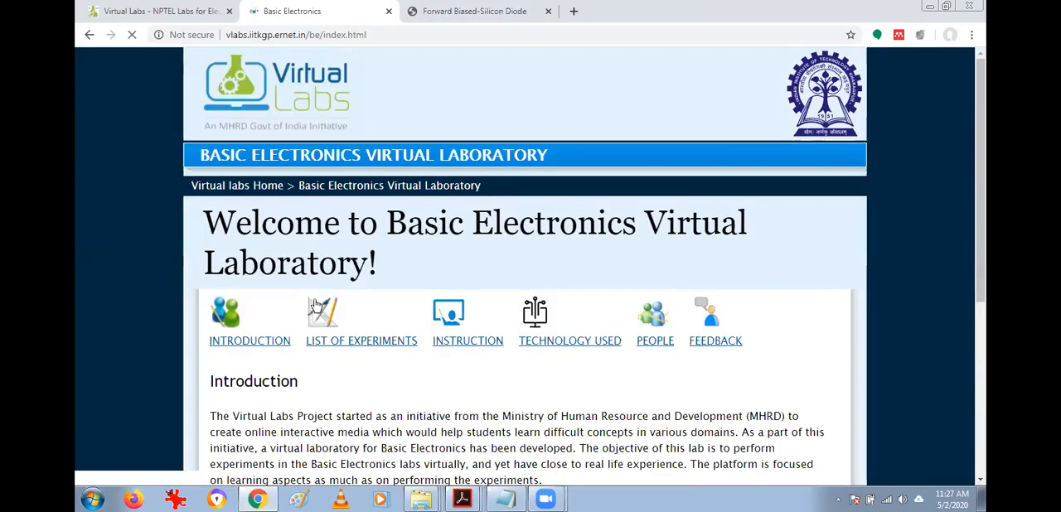
click(316, 306)
scroll(490, 146, down, 3)
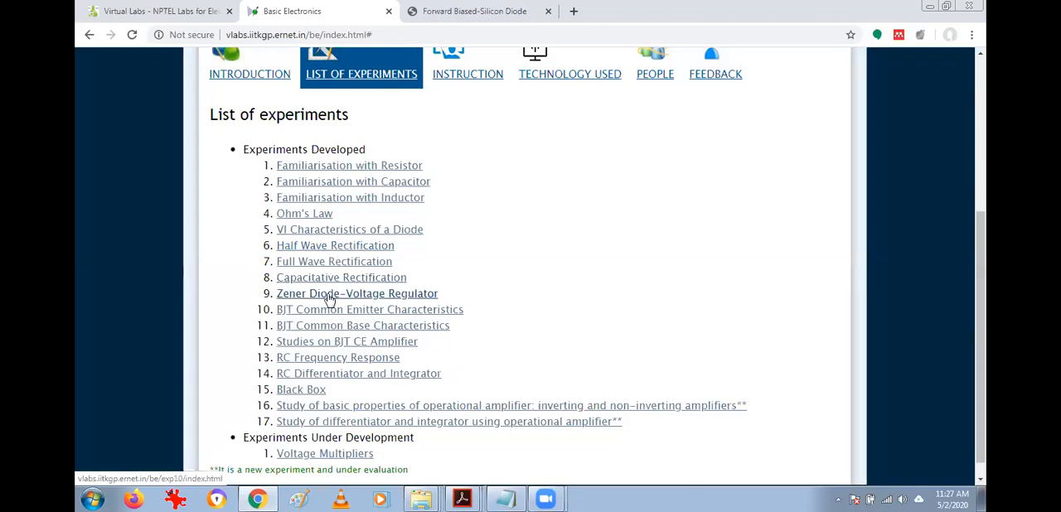
click(311, 248)
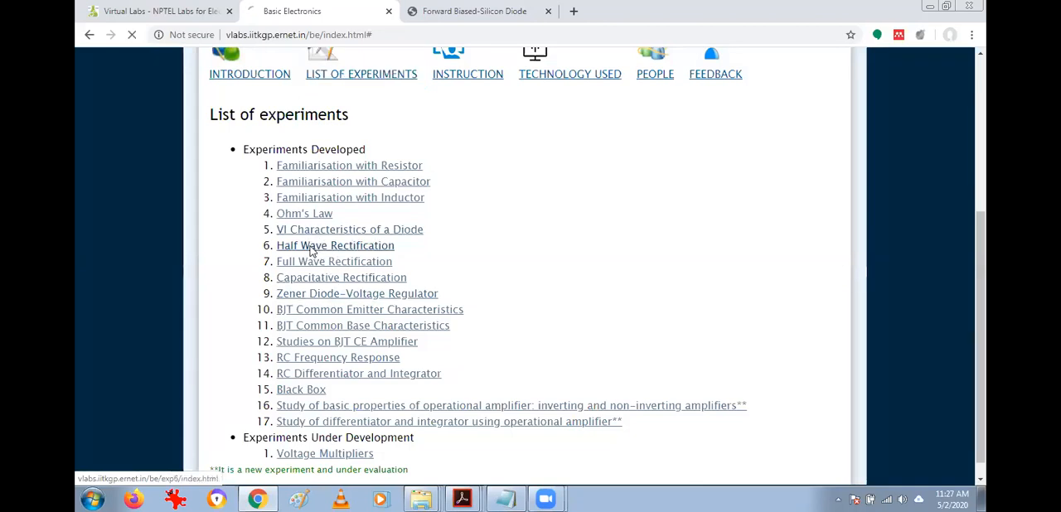
Look through the Half Wave Rectification theory, including the rectifier definition and the input and output waveforms.
scroll(387, 285, down, 3)
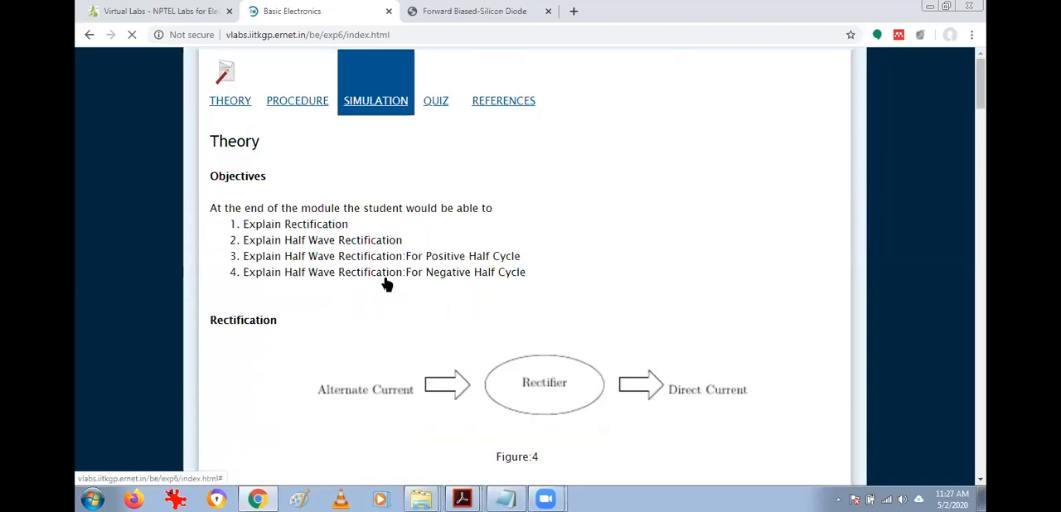
scroll(383, 286, down, 5)
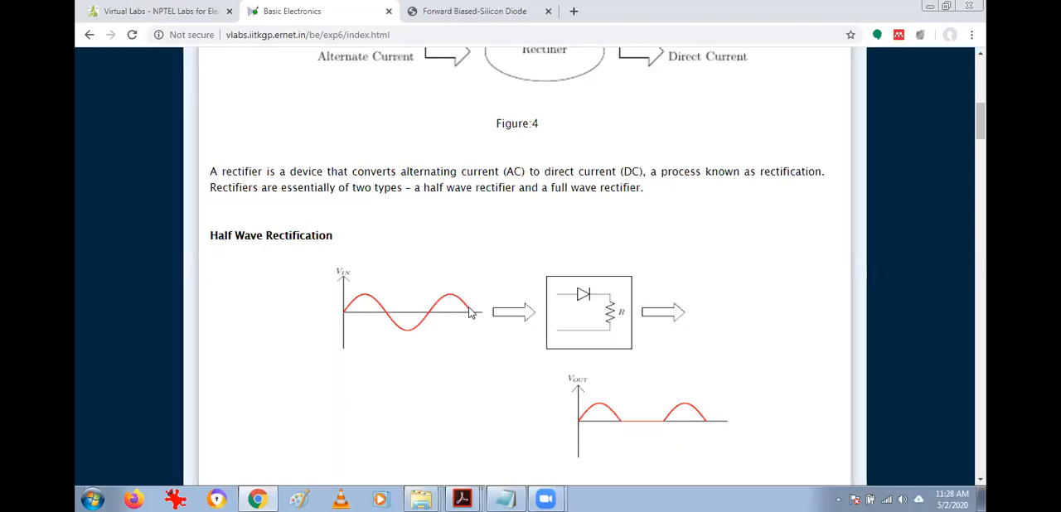
scroll(543, 381, down, 3)
scroll(568, 244, down, 4)
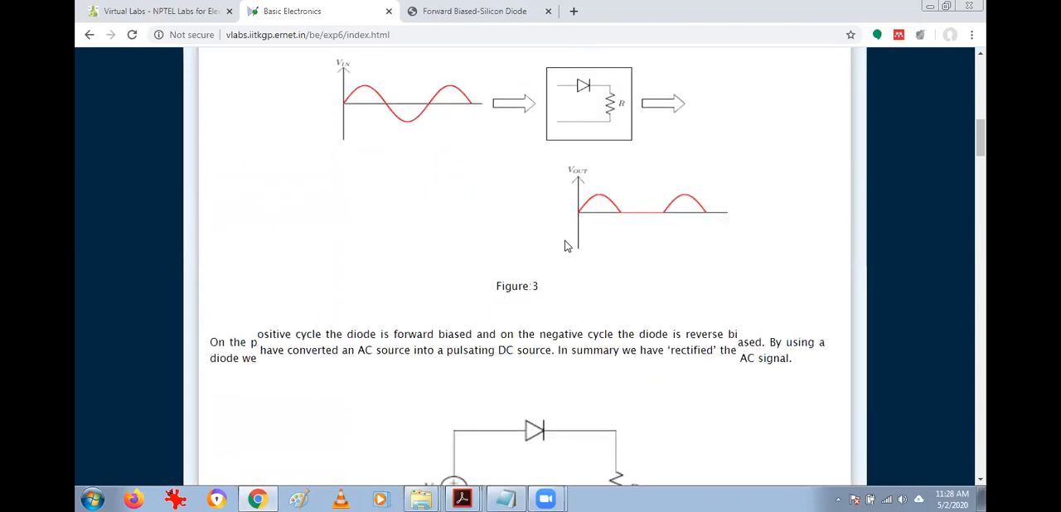
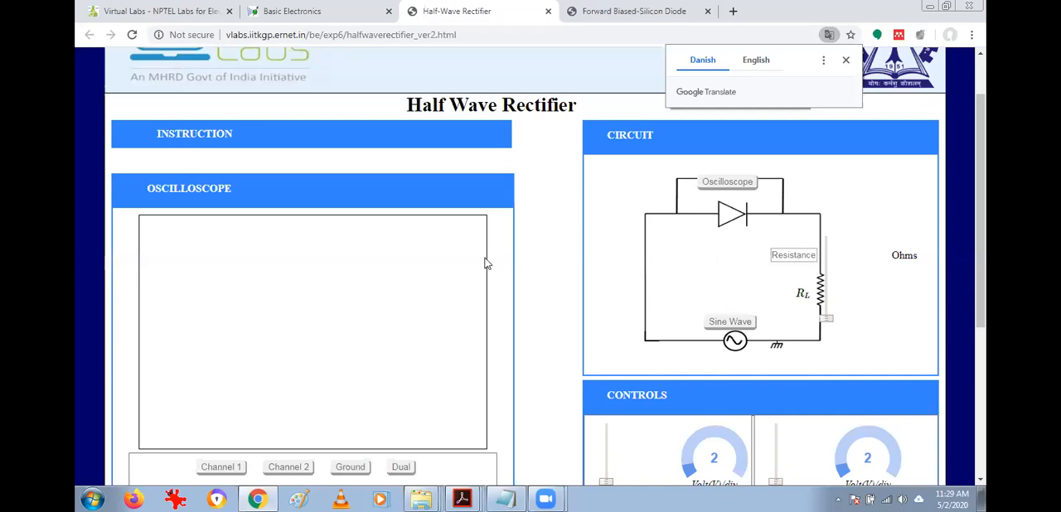
Look over the half wave rectifier simulation's oscilloscope, circuit, controls and calculation sections.
scroll(463, 269, down, 2)
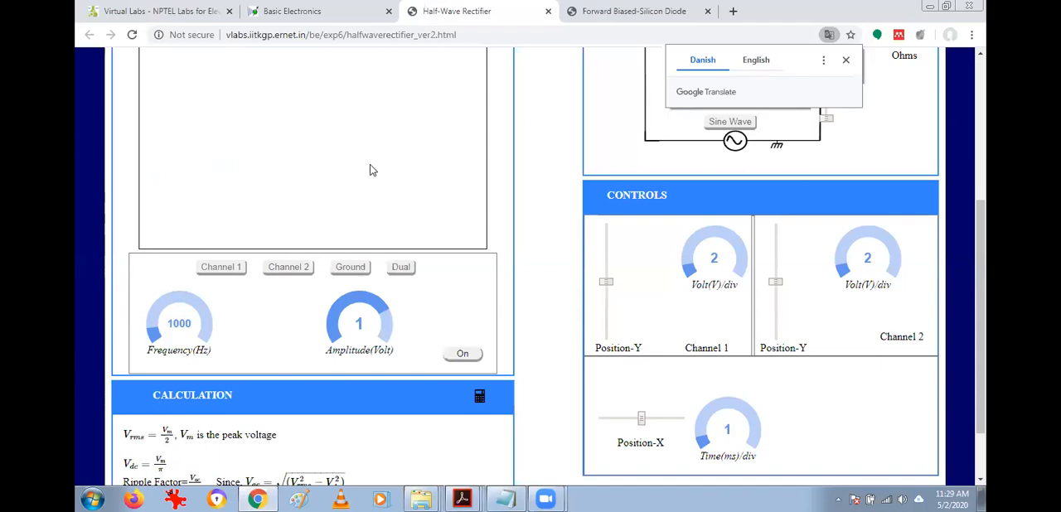
scroll(352, 222, down, 2)
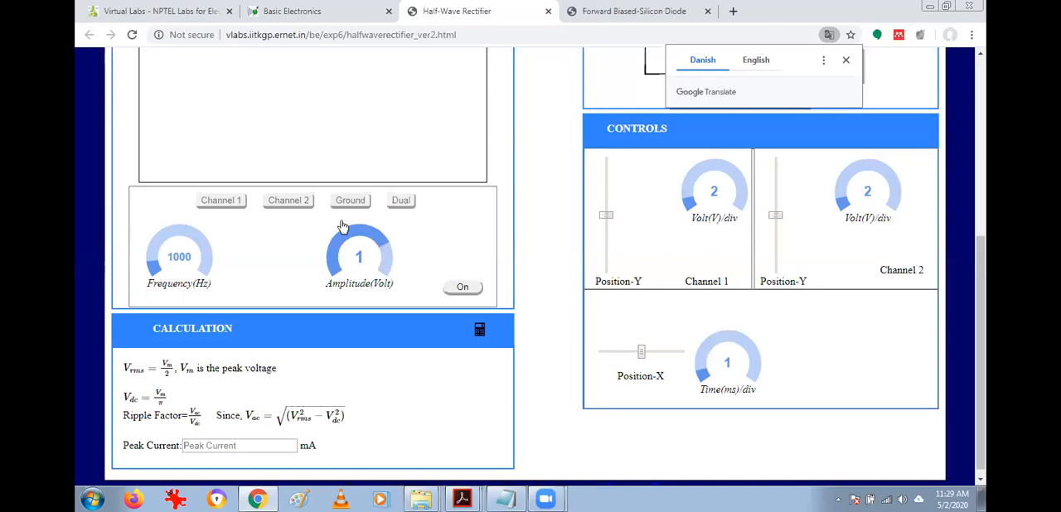
scroll(398, 236, up, 3)
scroll(398, 240, up, 2)
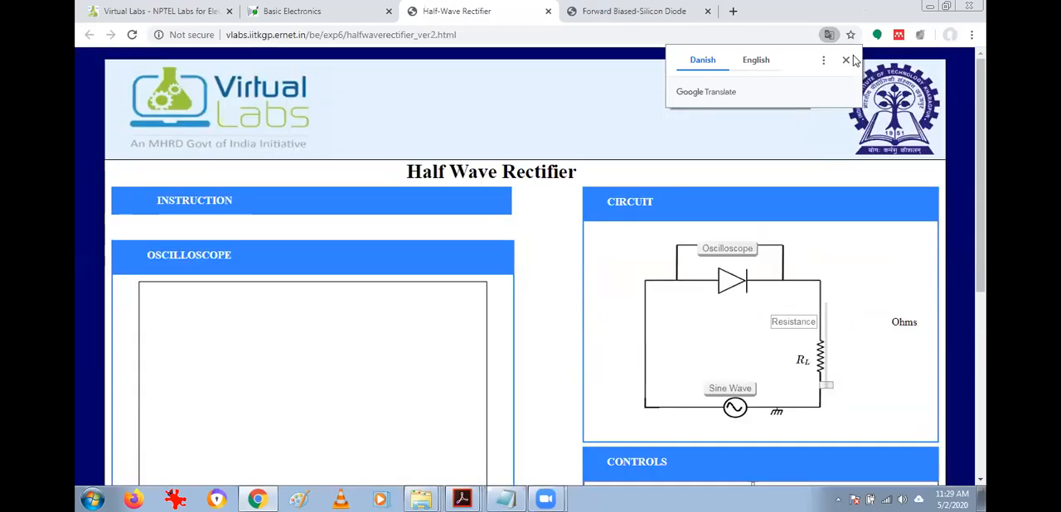
Dismiss the page translation prompt and read the experiment's instructions.
click(845, 60)
click(179, 200)
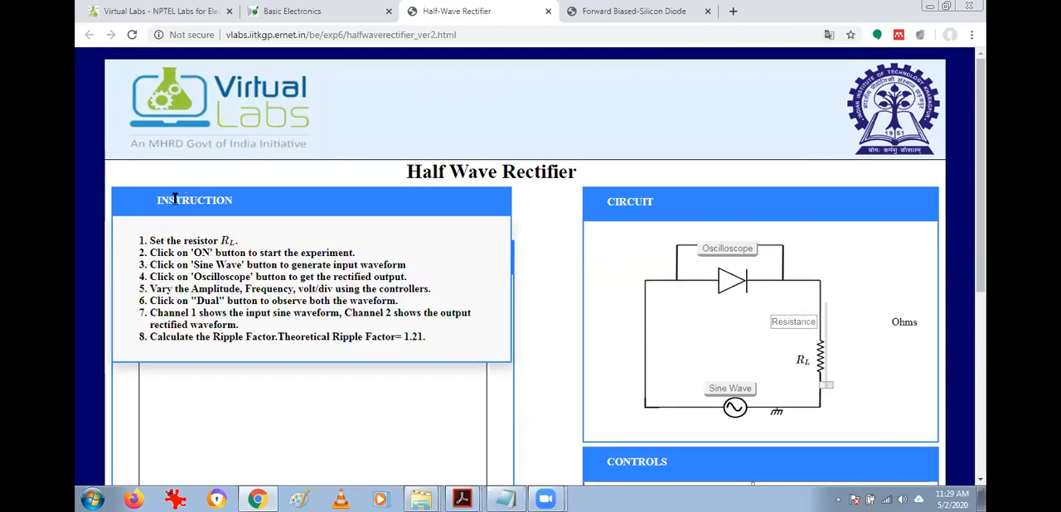
click(174, 199)
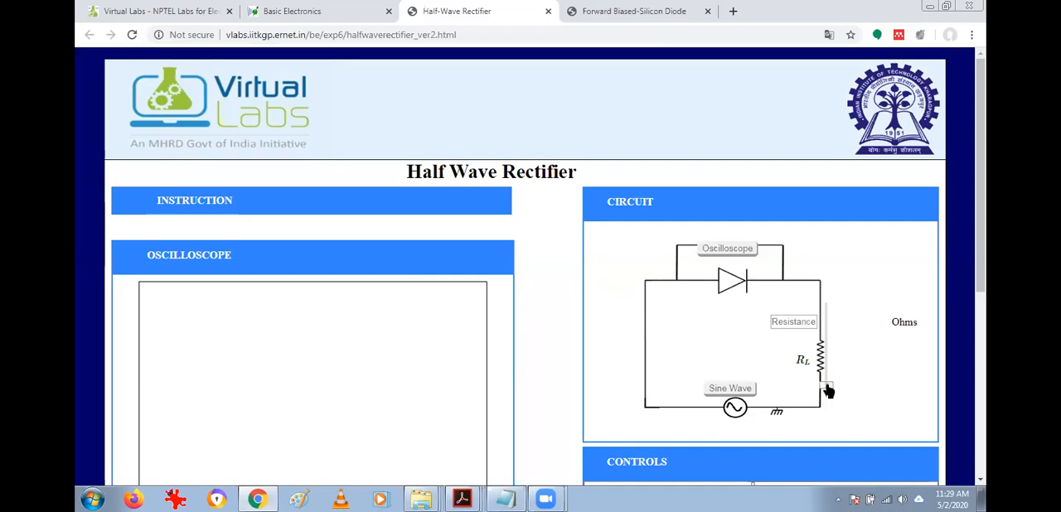
Set the load resistance RL to 1000 ohms and switch the experiment on.
drag(827, 386, 825, 308)
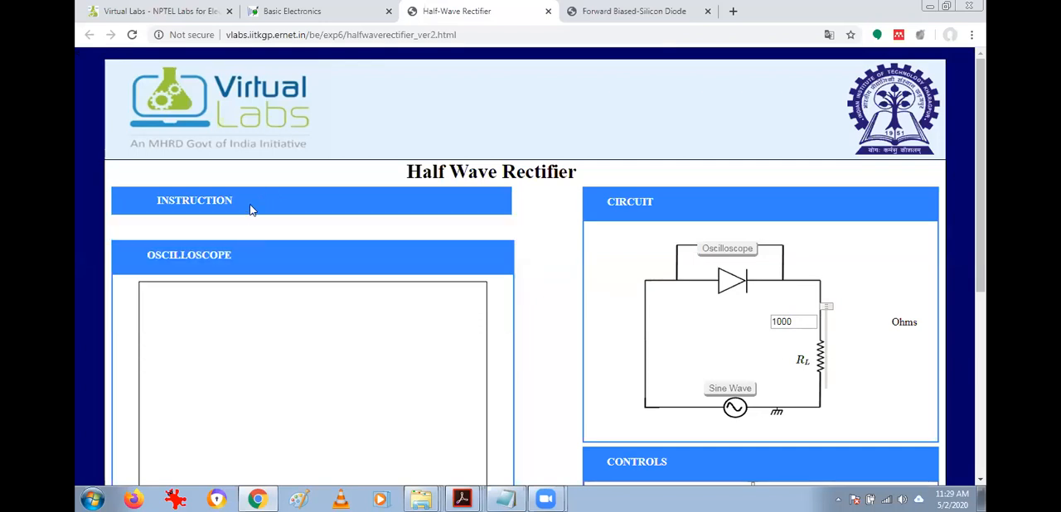
mouse_move(255, 204)
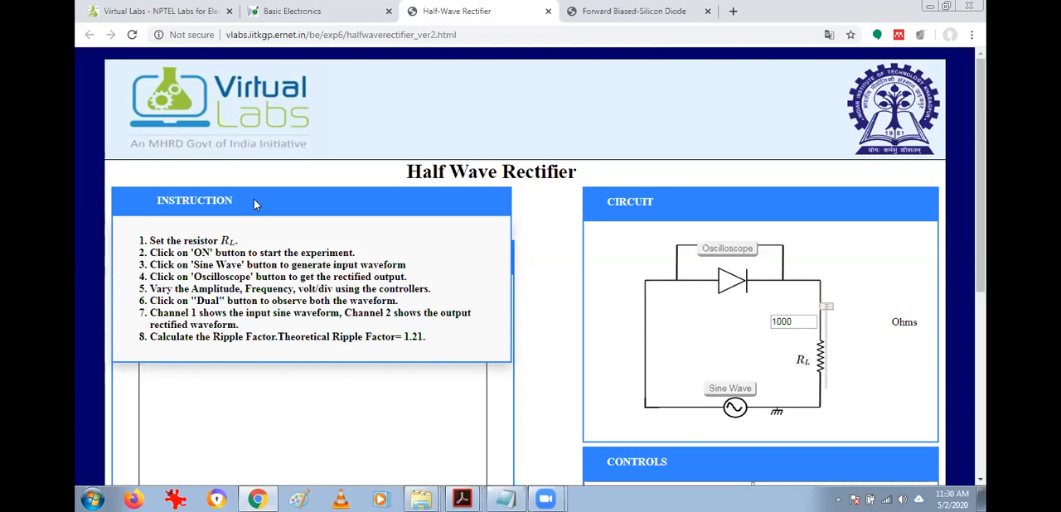
scroll(556, 362, down, 3)
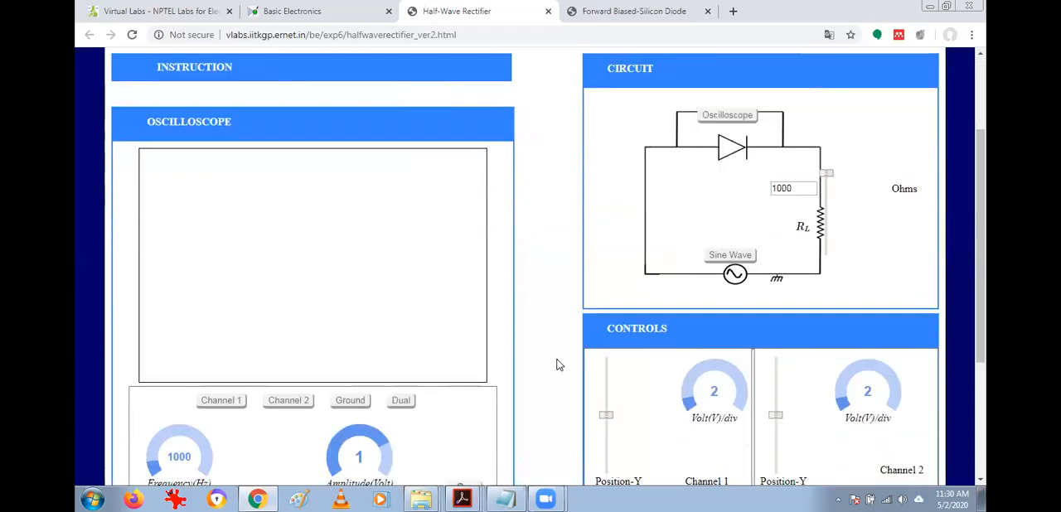
scroll(557, 365, down, 3)
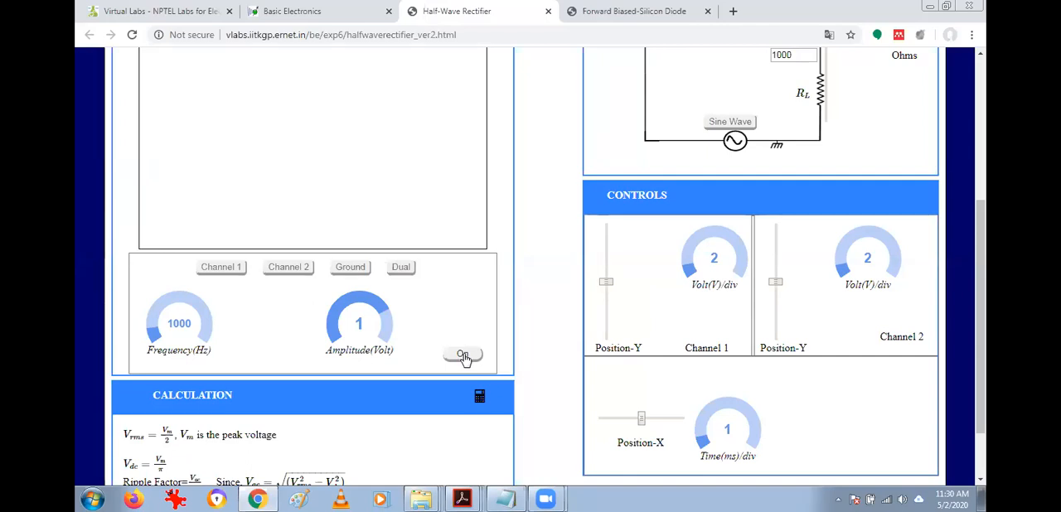
click(462, 357)
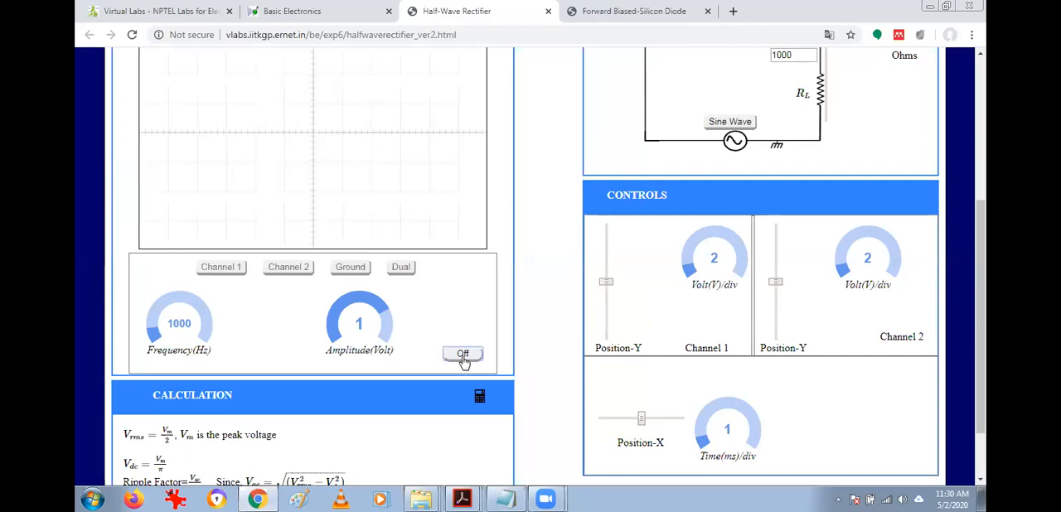
Check the instructions again and generate the sine wave input for the circuit.
scroll(525, 350, up, 5)
click(170, 203)
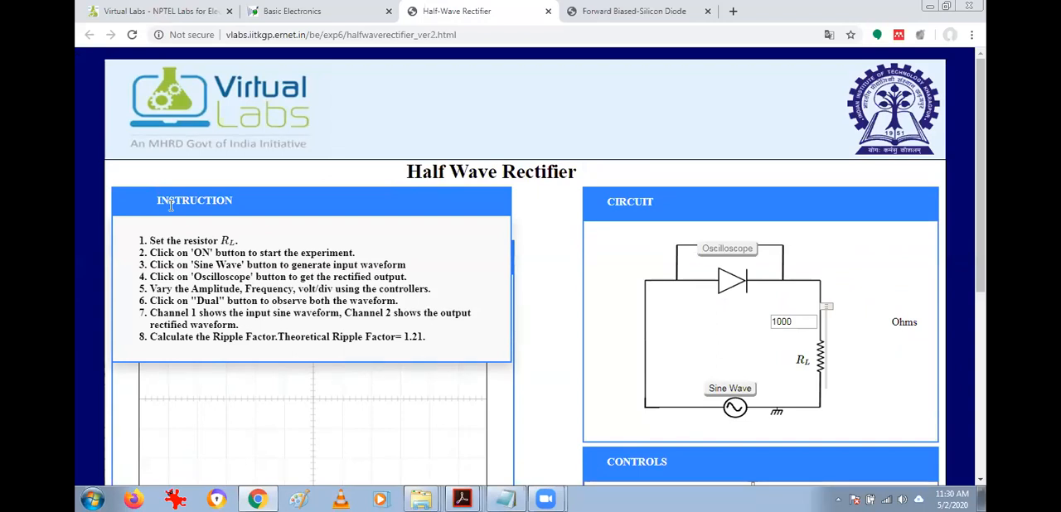
click(170, 203)
click(731, 390)
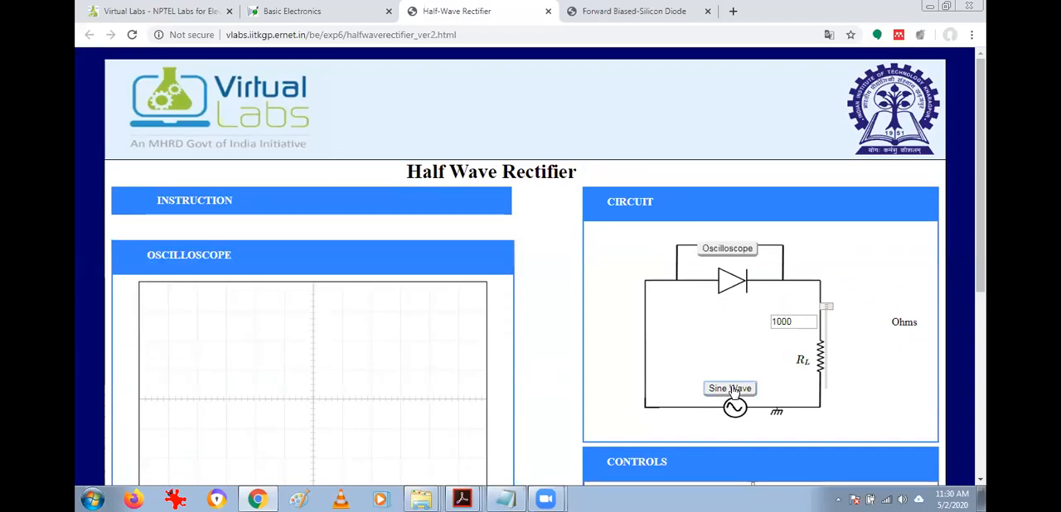
Reread the instructions for the output step, display the rectified output on the oscilloscope and examine it.
click(208, 201)
click(207, 202)
click(196, 200)
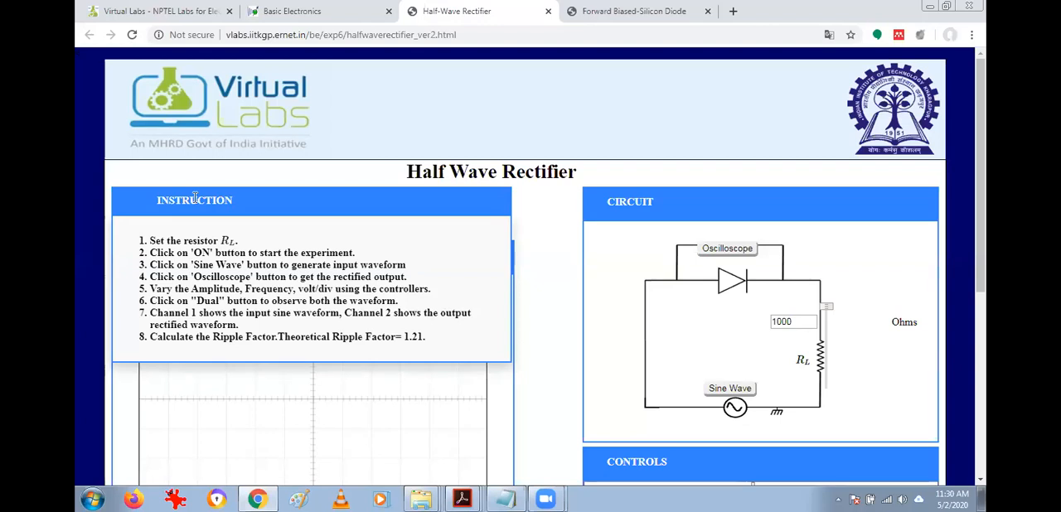
click(195, 200)
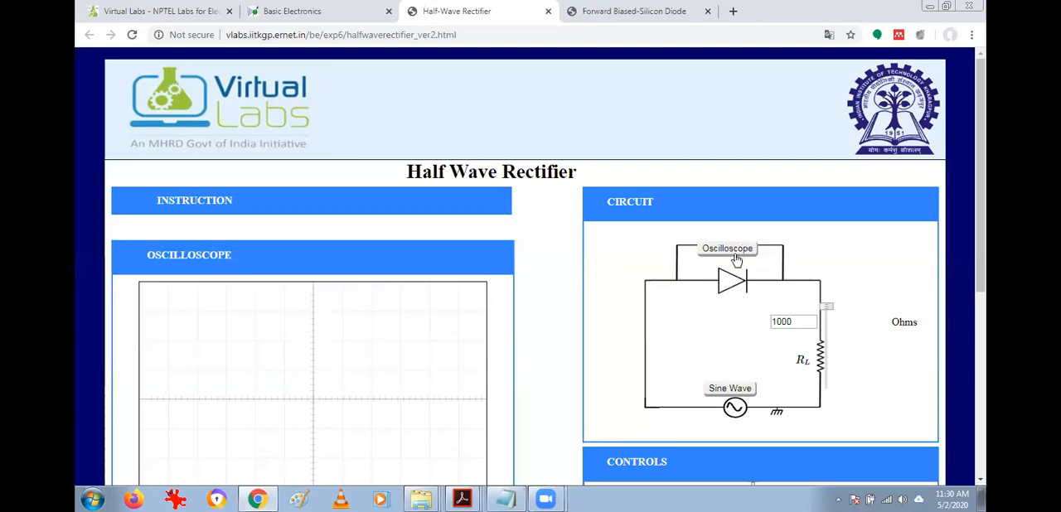
click(733, 260)
scroll(732, 259, down, 4)
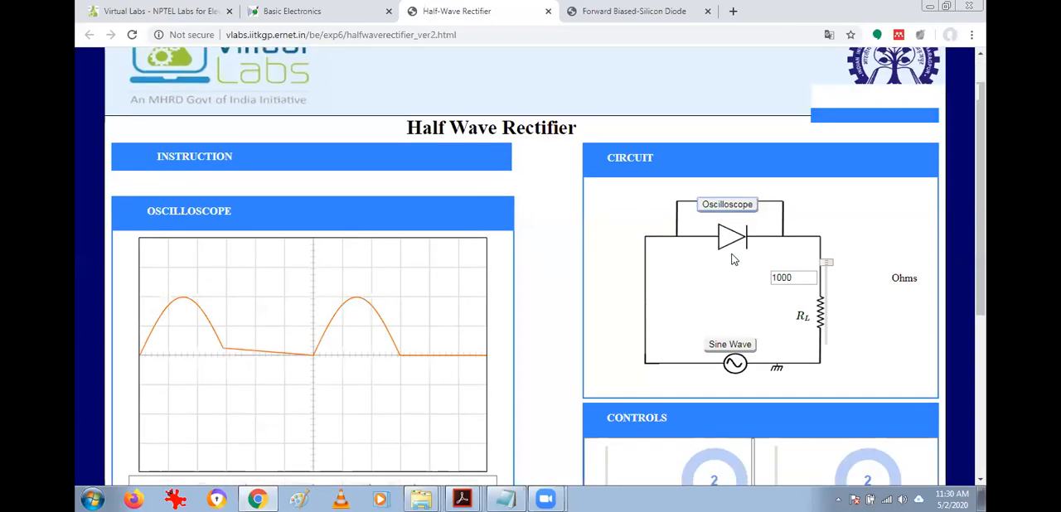
scroll(730, 260, up, 2)
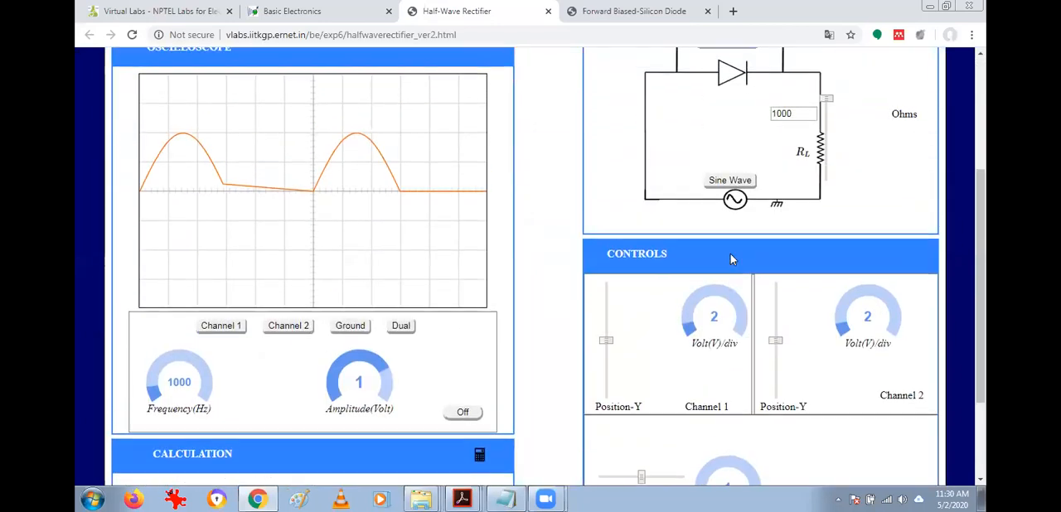
scroll(730, 254, up, 1)
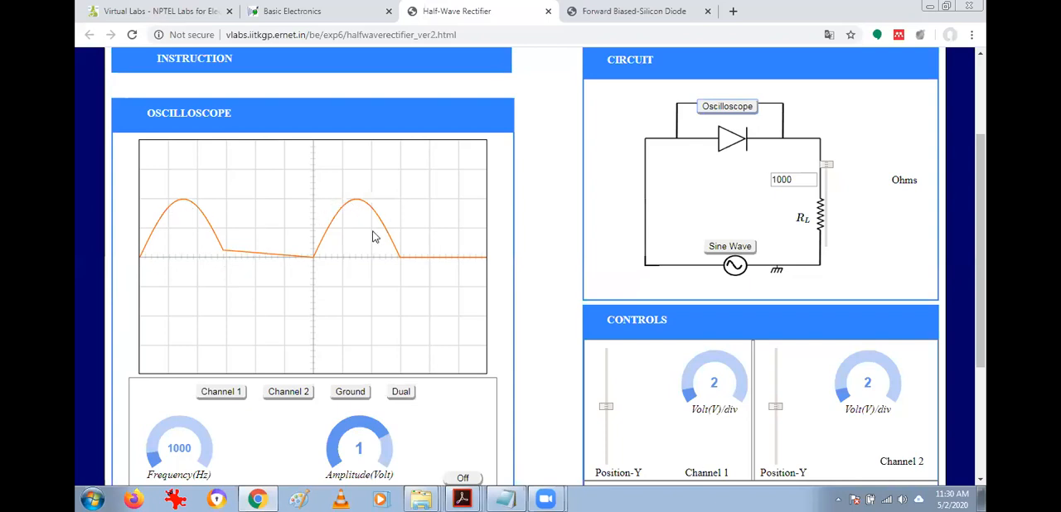
scroll(375, 247, up, 3)
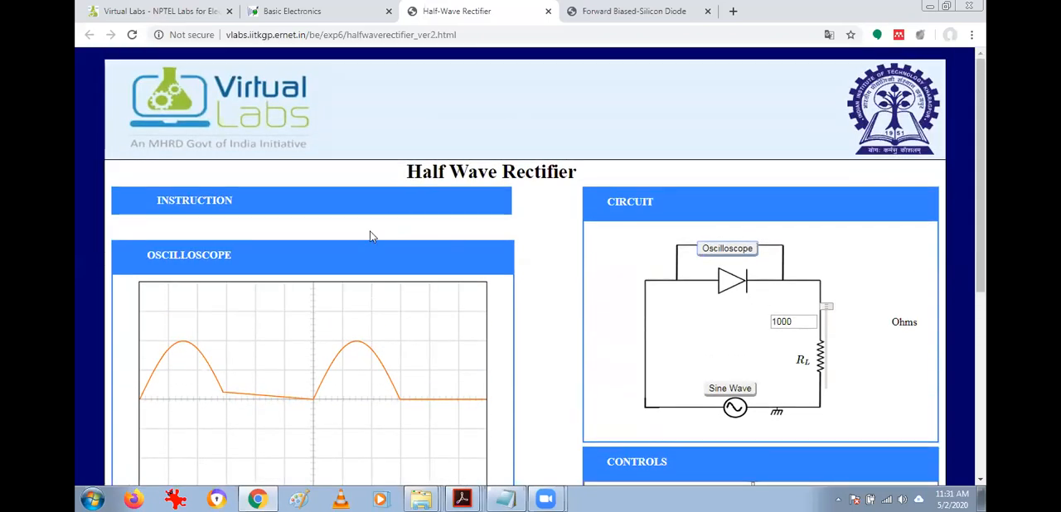
scroll(389, 218, down, 4)
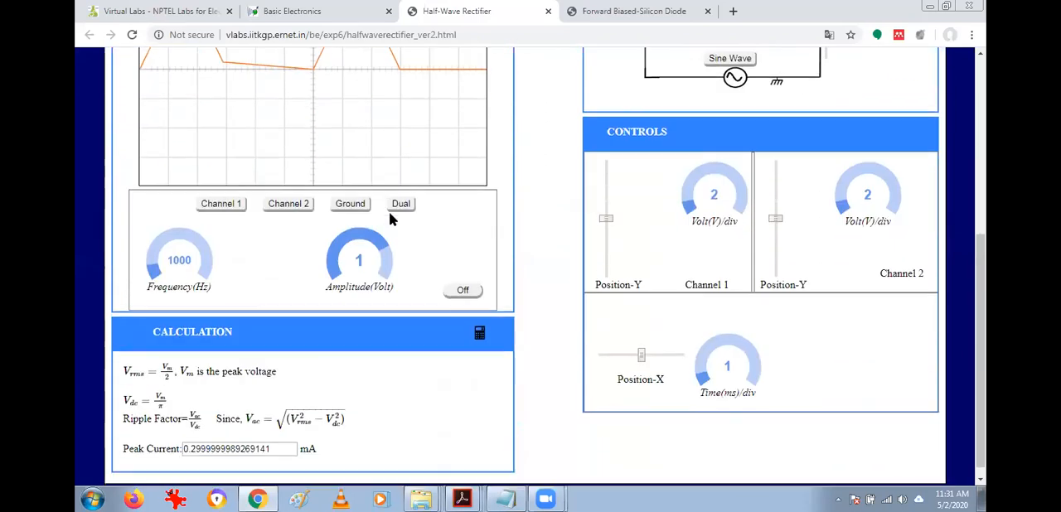
Consult the instructions and show the input and rectified waveforms together in Dual mode.
scroll(391, 219, up, 5)
click(150, 202)
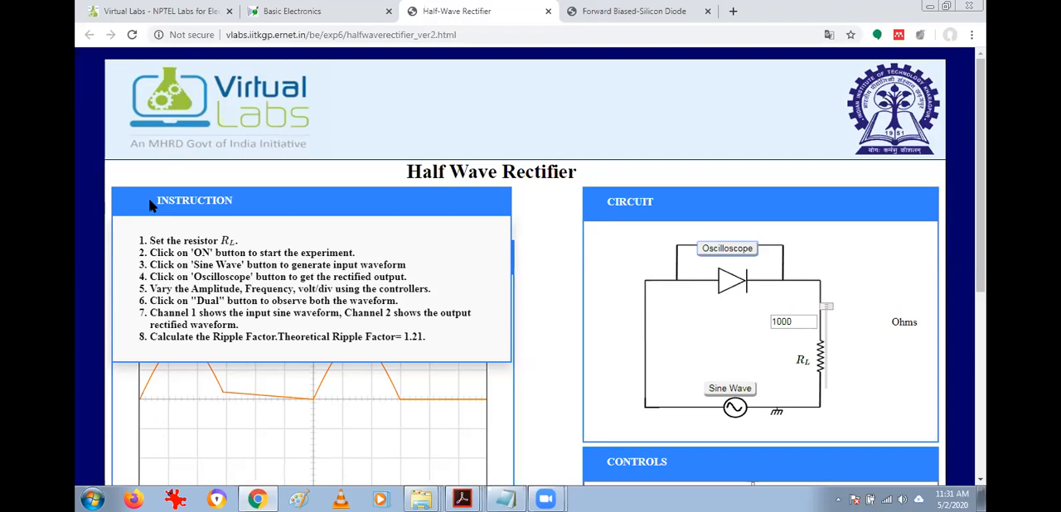
click(152, 206)
scroll(343, 305, down, 3)
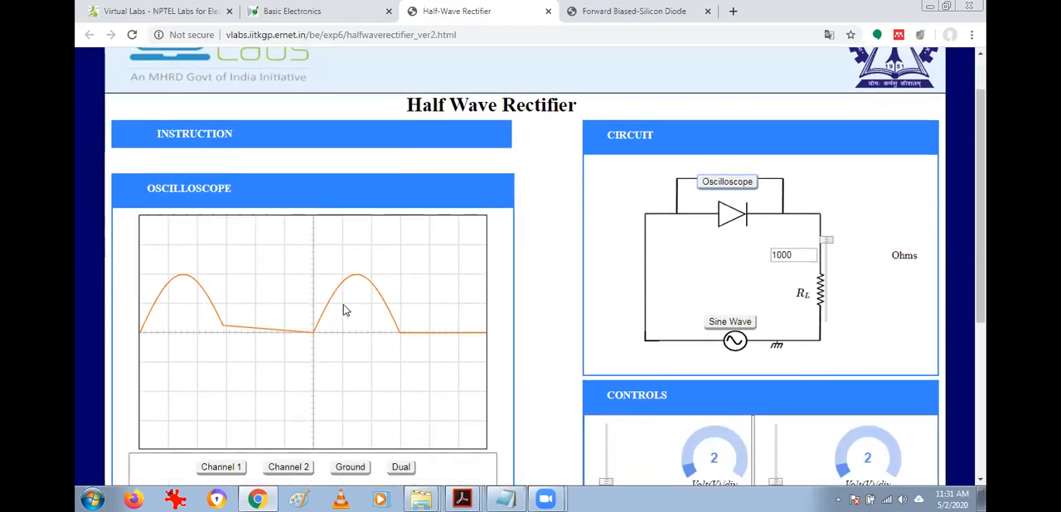
scroll(344, 309, down, 1)
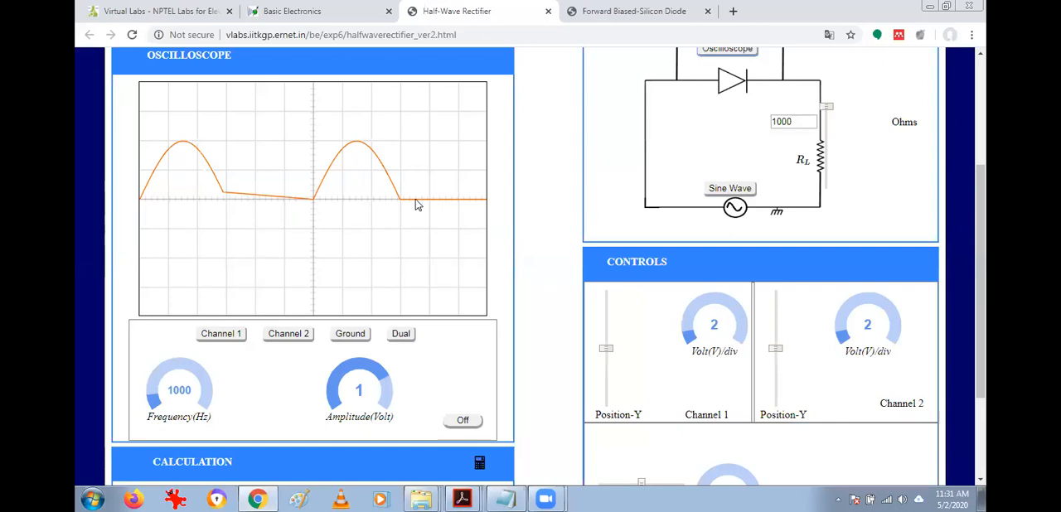
click(400, 337)
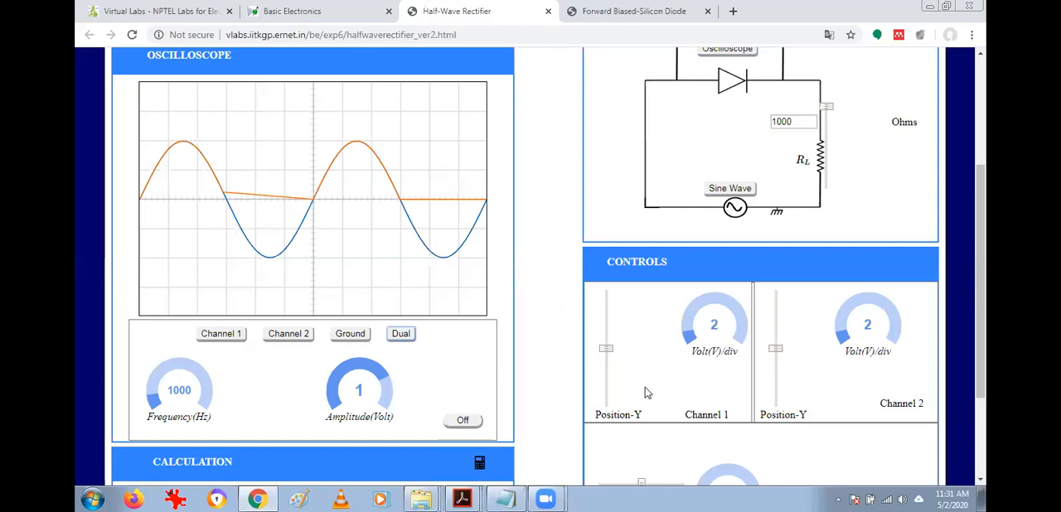
Separate the two traces vertically by moving the channel 1 waveform down and the channel 2 waveform up.
scroll(446, 238, down, 2)
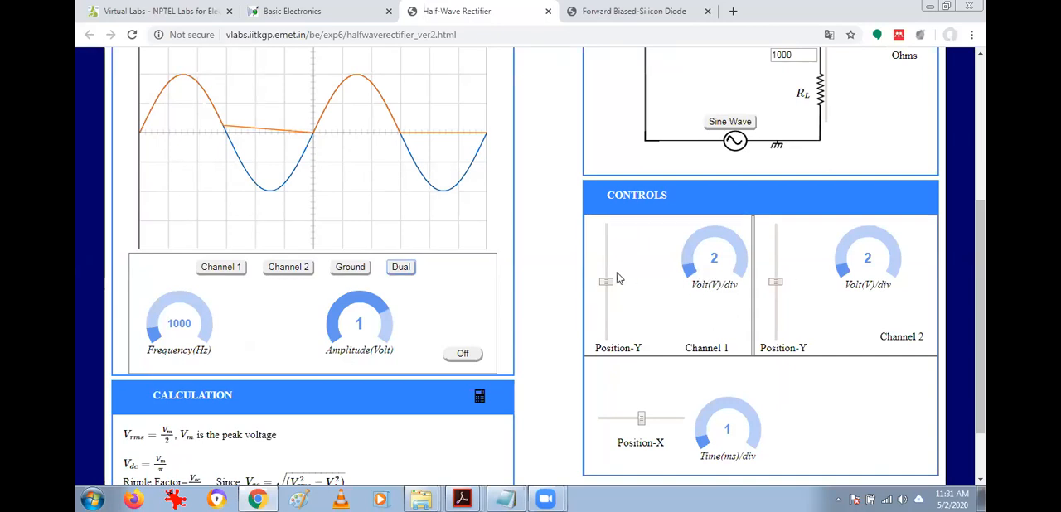
drag(606, 286, 606, 312)
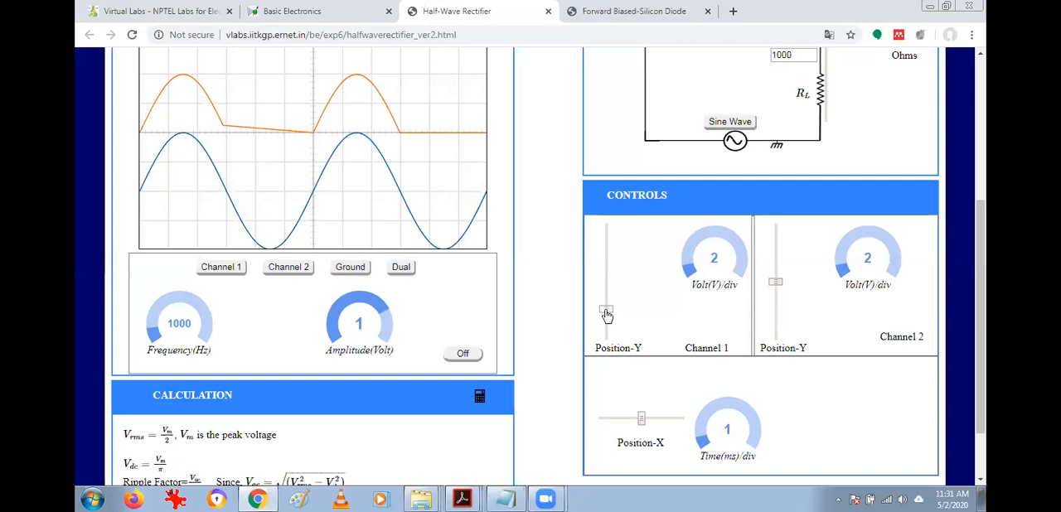
mouse_move(775, 283)
mouse_down()
mouse_move(773, 271)
mouse_move(774, 283)
mouse_up()
drag(776, 239, 773, 255)
scroll(479, 199, up, 3)
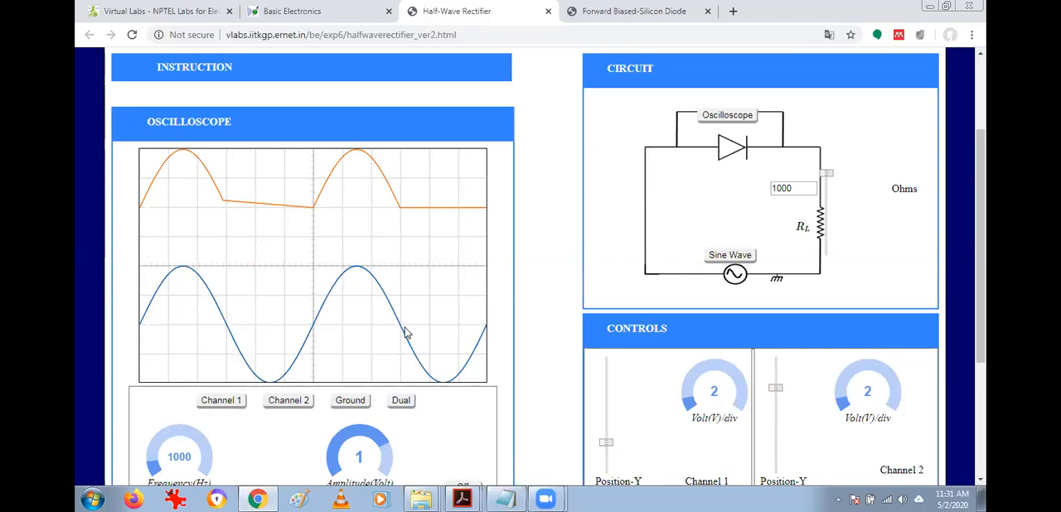
Try a frequency of 3500 Hz, reduce it to 1500 Hz, and set the amplitude to -1 V.
scroll(398, 332, down, 4)
scroll(395, 298, up, 1)
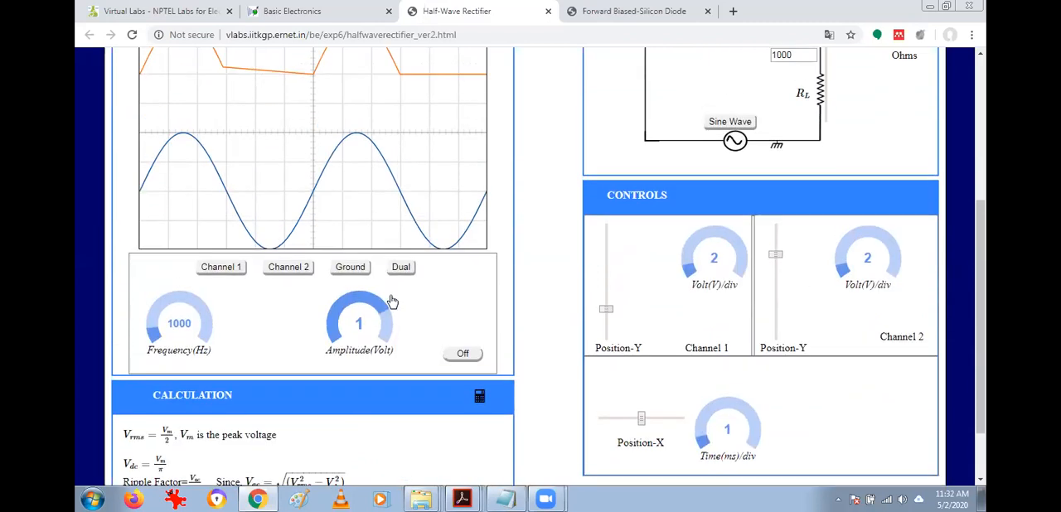
scroll(114, 328, up, 1)
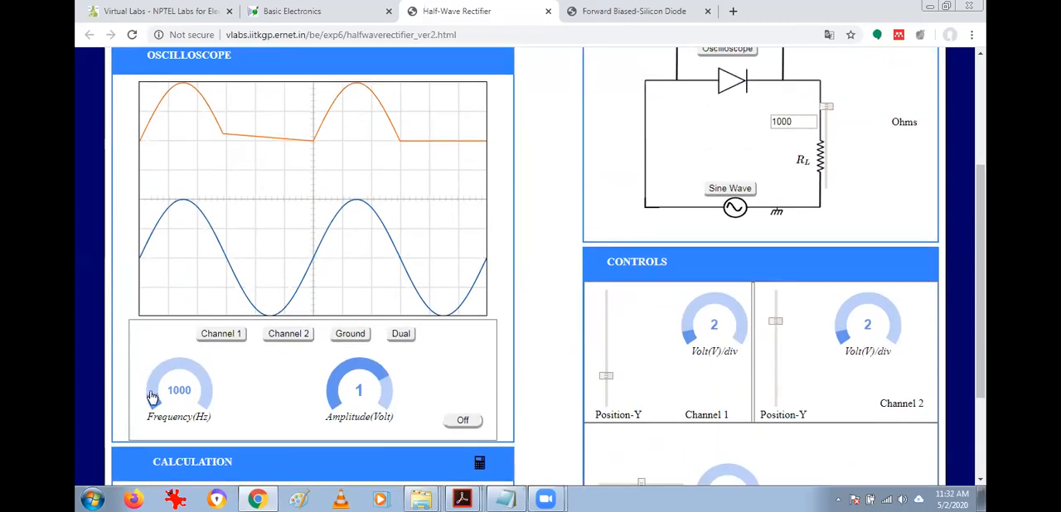
drag(152, 386, 200, 376)
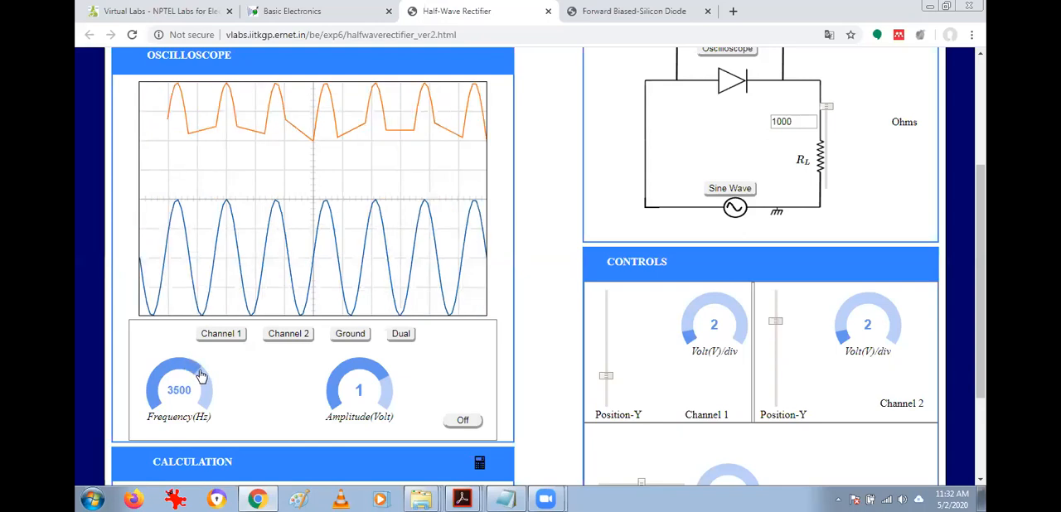
drag(200, 376, 156, 381)
drag(384, 380, 335, 382)
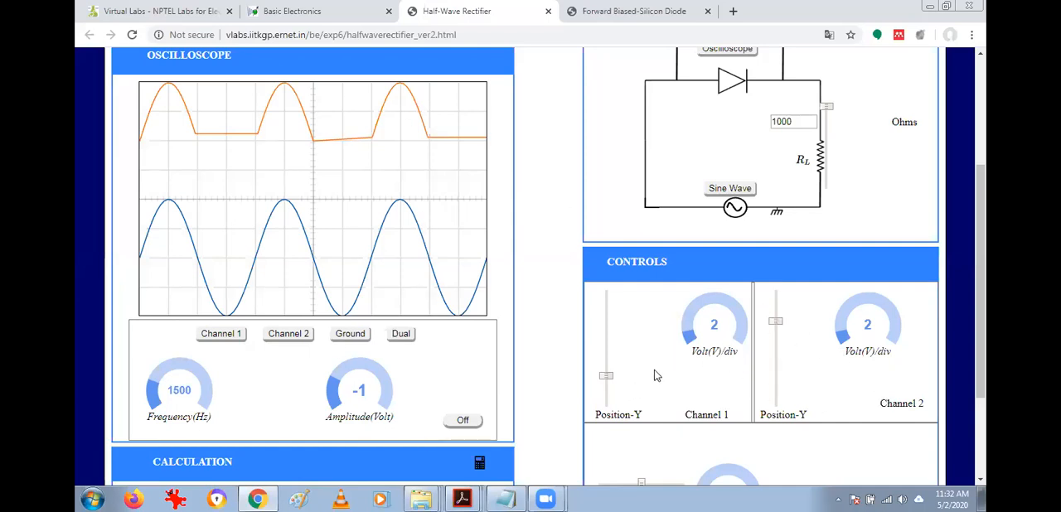
Look over the channel position, volt/div and time/div controls and the calculation section.
scroll(659, 365, down, 2)
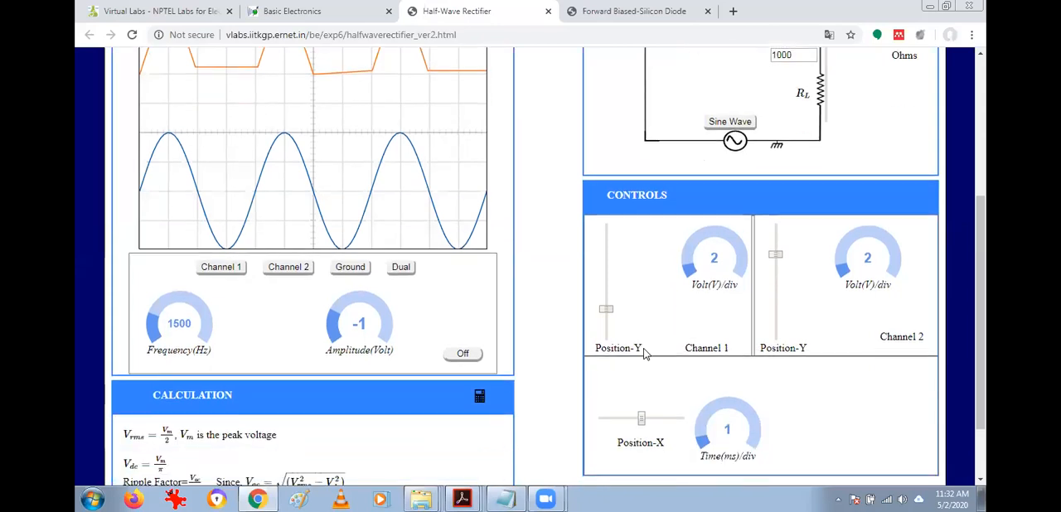
scroll(651, 387, up, 2)
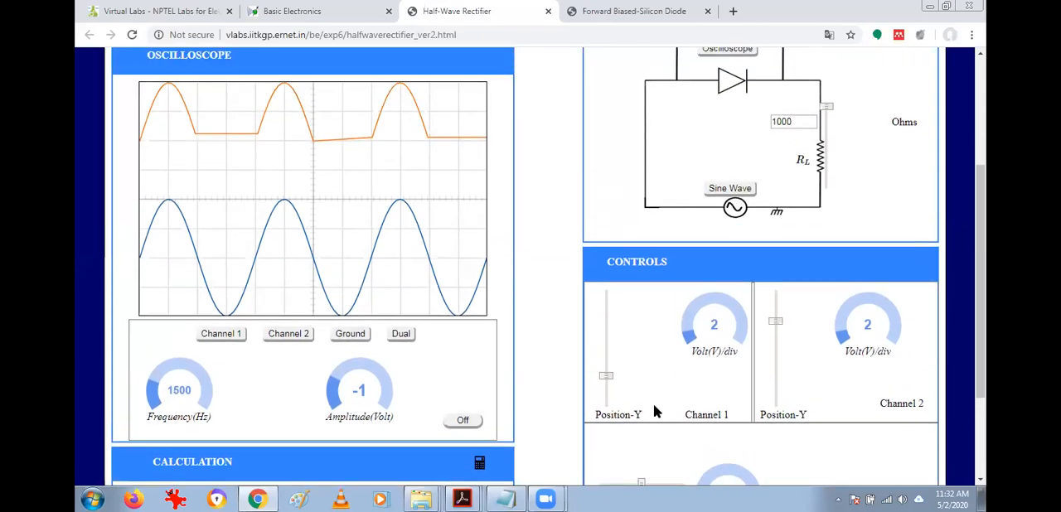
scroll(651, 415, down, 4)
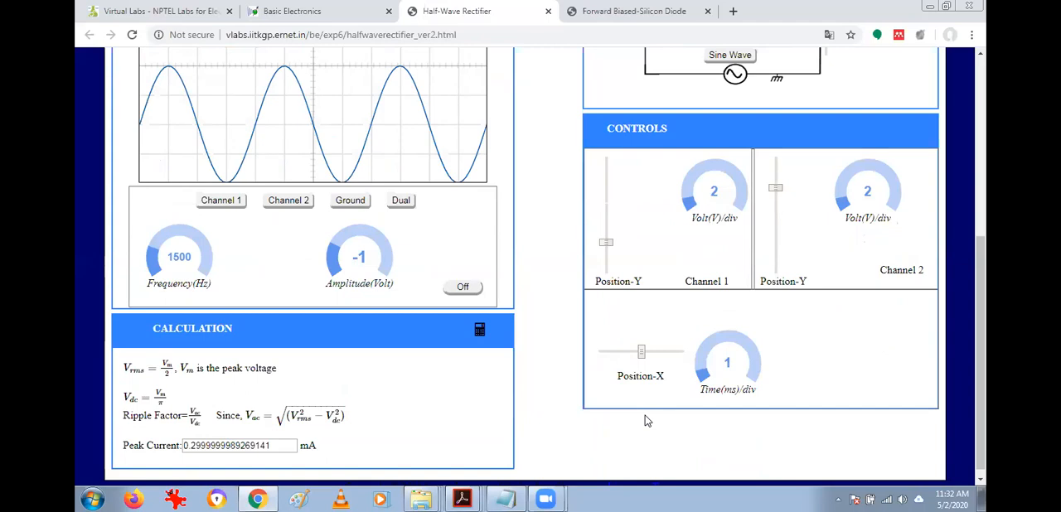
scroll(647, 419, up, 4)
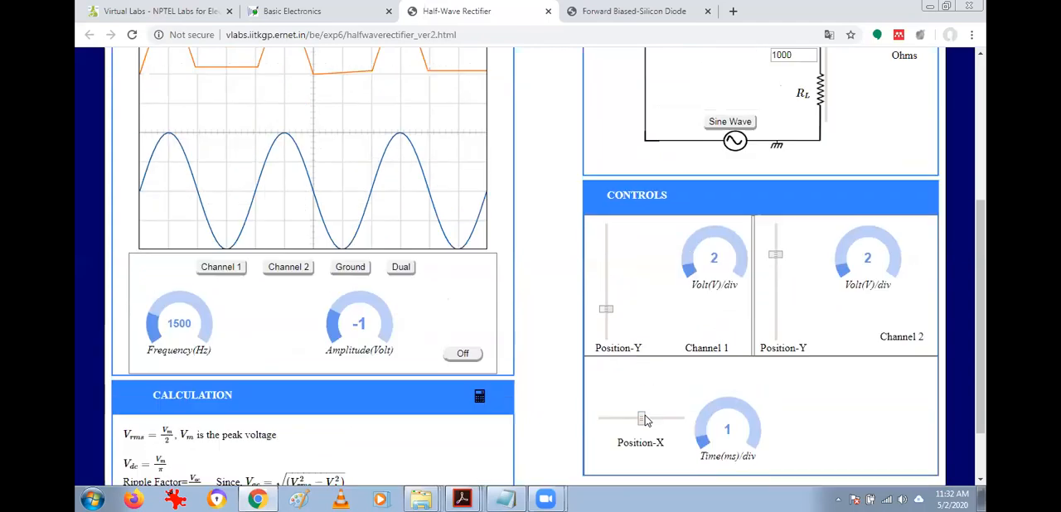
scroll(710, 381, down, 2)
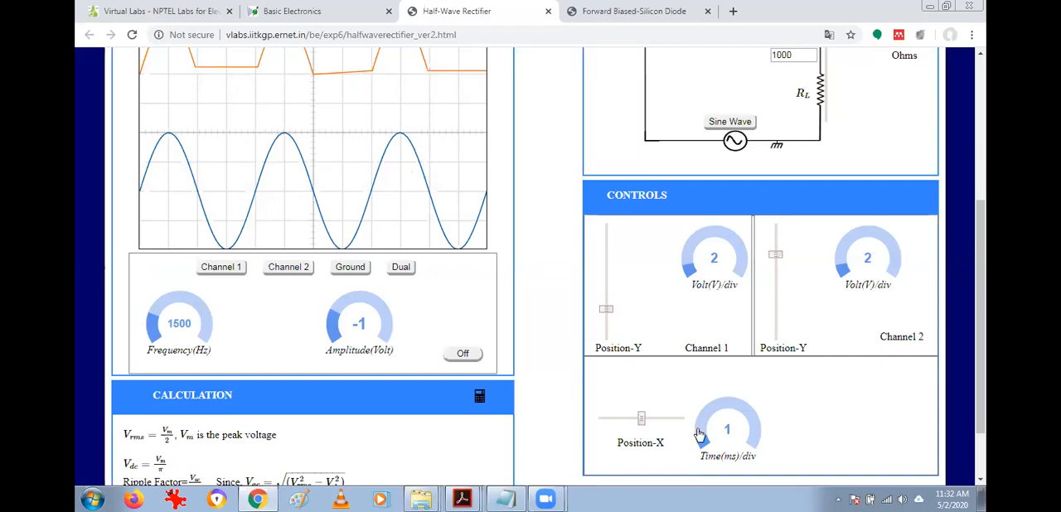
Reduce the oscilloscope's time base to 0.3 ms/div and view the stretched input and rectified waveforms.
drag(703, 440, 703, 453)
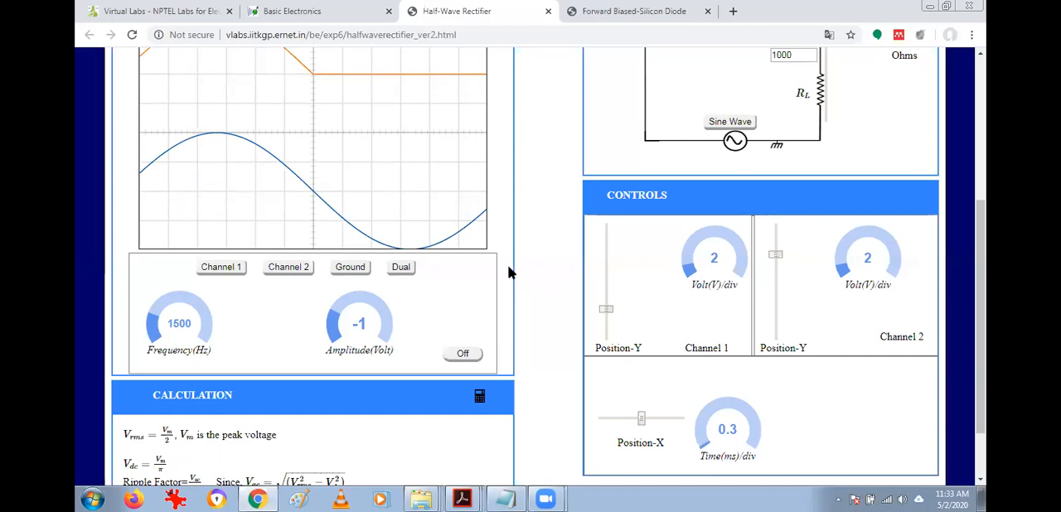
scroll(507, 265, up, 2)
scroll(522, 294, down, 1)
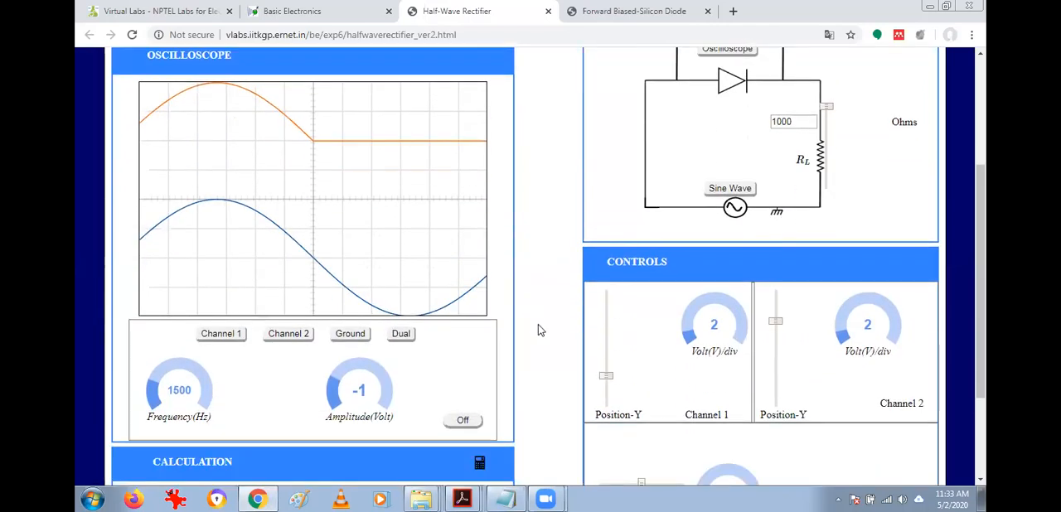
Set the oscilloscope's time base to 2 ms/div and view both compressed waveforms together with the circuit.
scroll(540, 329, down, 1)
drag(704, 453, 715, 396)
scroll(443, 277, up, 2)
scroll(432, 274, down, 2)
scroll(439, 275, up, 2)
scroll(450, 279, down, 2)
drag(715, 403, 701, 429)
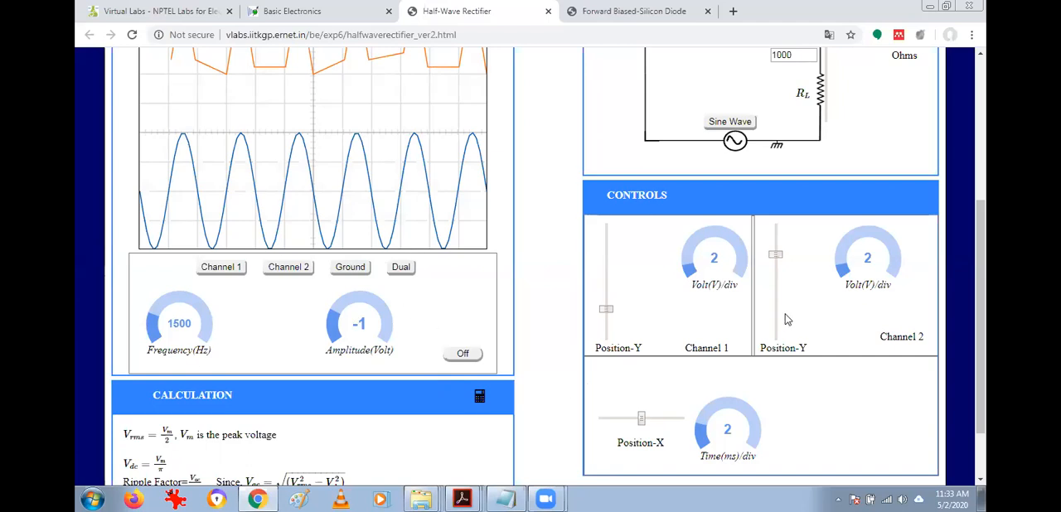
scroll(229, 297, up, 3)
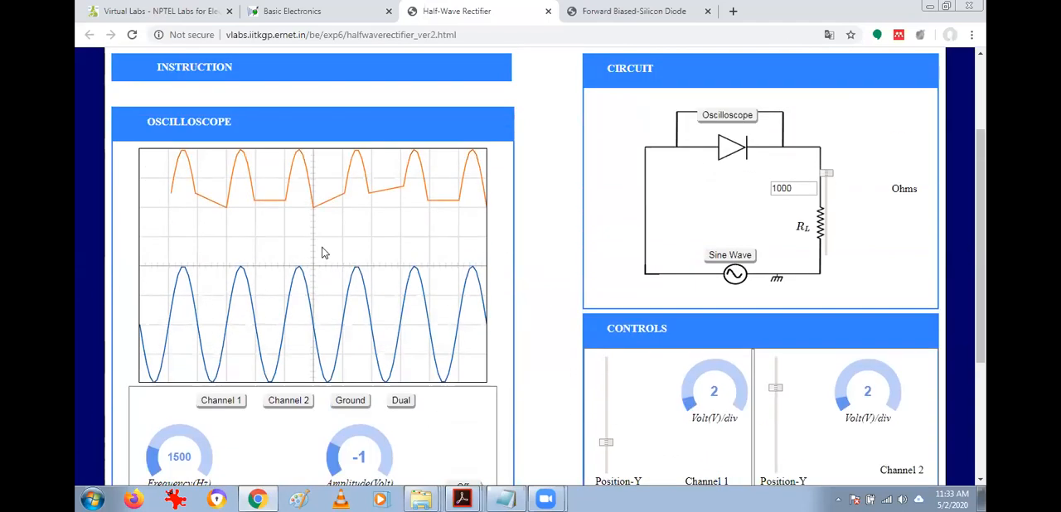
scroll(323, 253, up, 3)
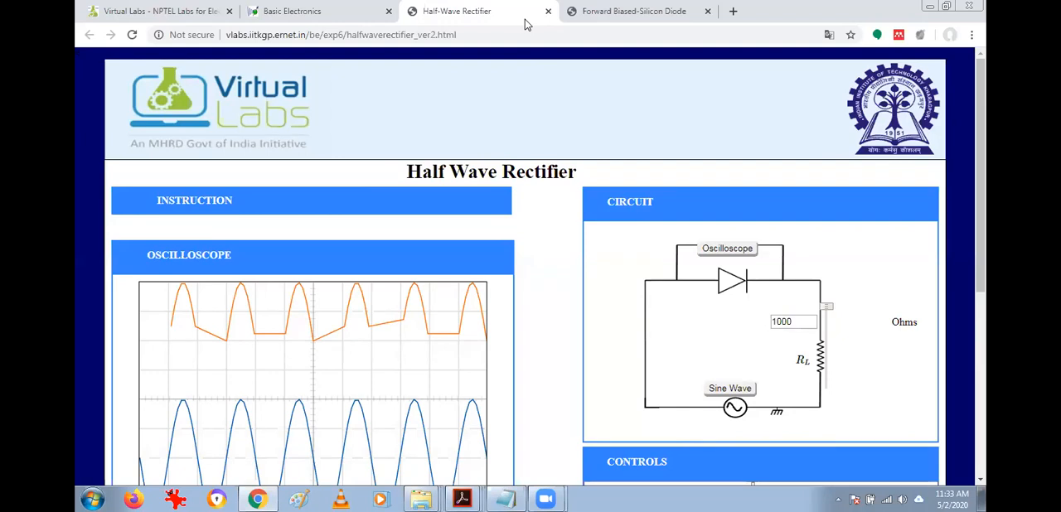
Return from the half wave rectifier simulation to the Basic Electronics Virtual Laboratory's main page.
click(331, 11)
scroll(360, 163, up, 2)
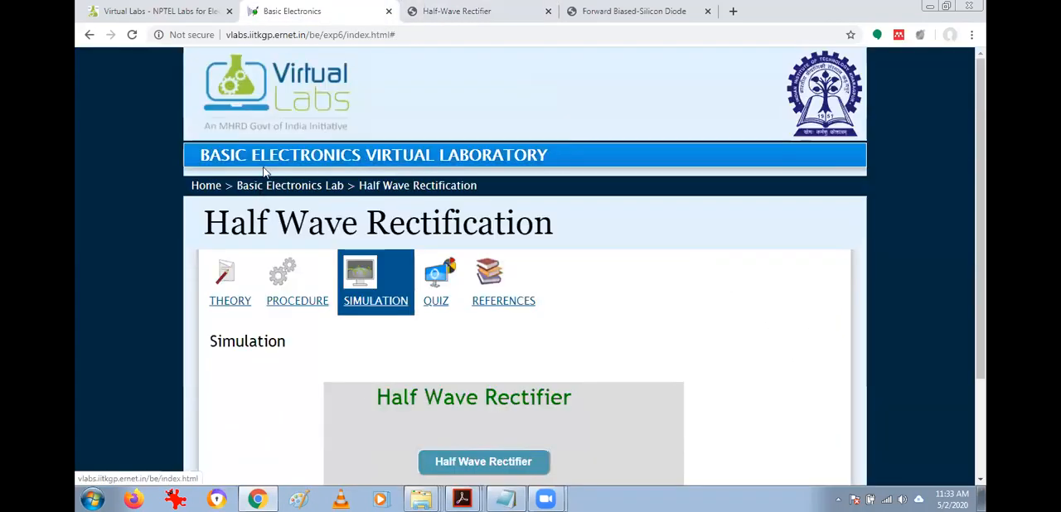
click(297, 278)
click(291, 187)
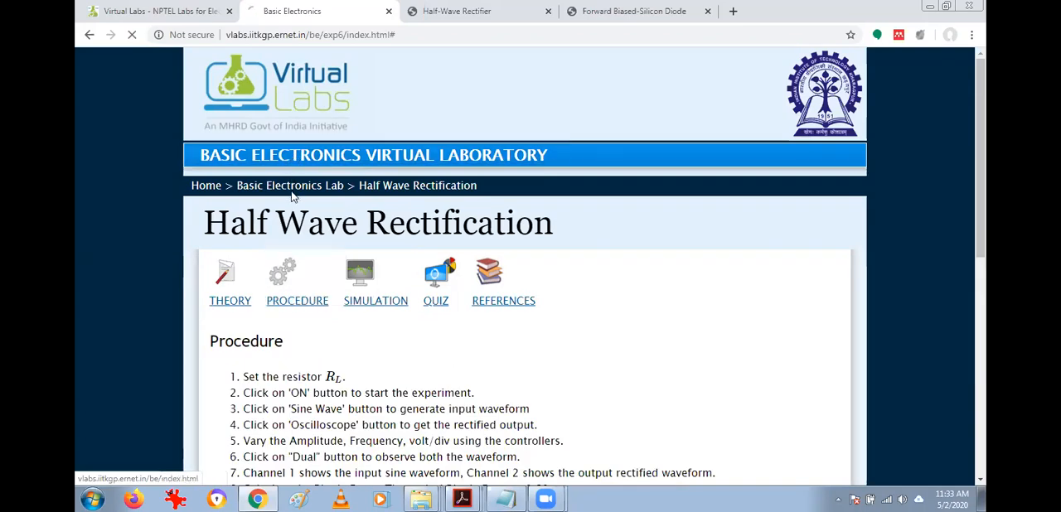
scroll(356, 207, down, 2)
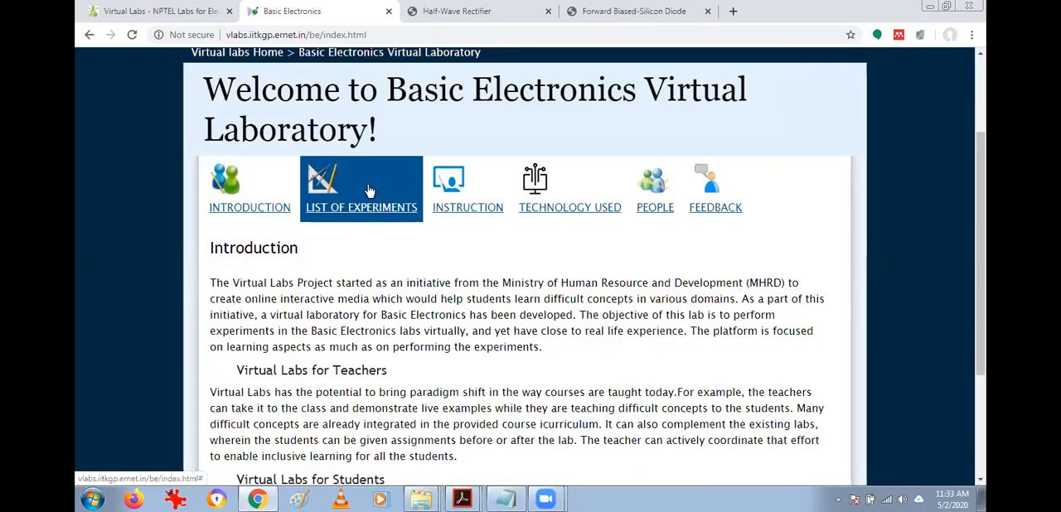
Open the Full Wave Rectification experiment from the laboratory's list of experiments.
click(367, 190)
scroll(320, 275, down, 3)
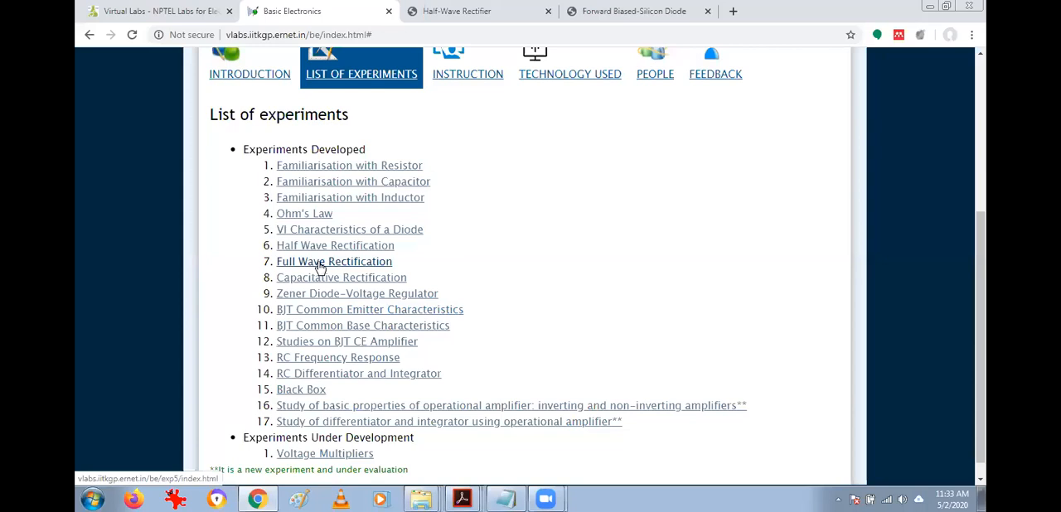
click(320, 267)
scroll(320, 278, down, 1)
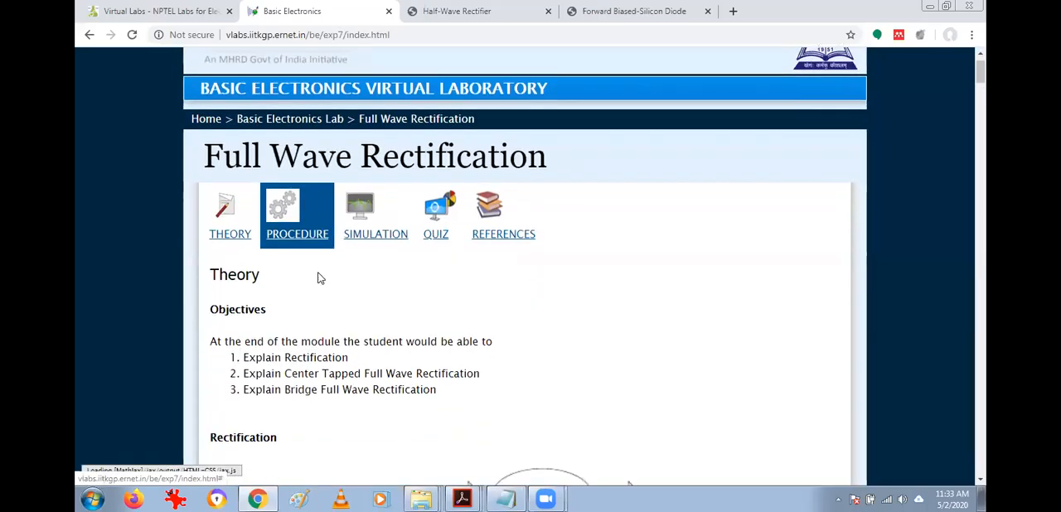